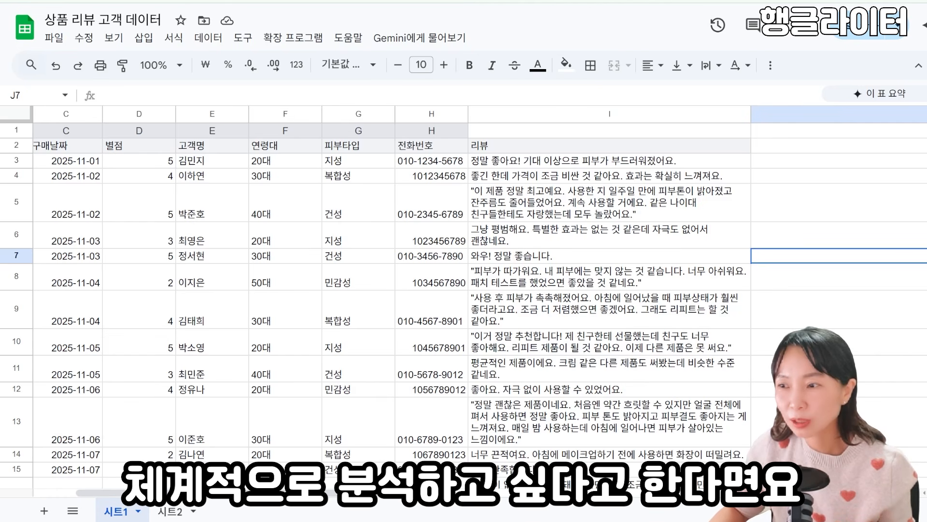
Enter an AI formula in J3 referencing I3 with the prompt "너는 10년차 데이터 분석가야. 고객 후기를 분석해서 긍정, 중립, 부정 3가지 카테고리 중 하나로 나눠줘"
scroll(463, 290, "right", 5)
left_click(401, 164)
type("=AI")
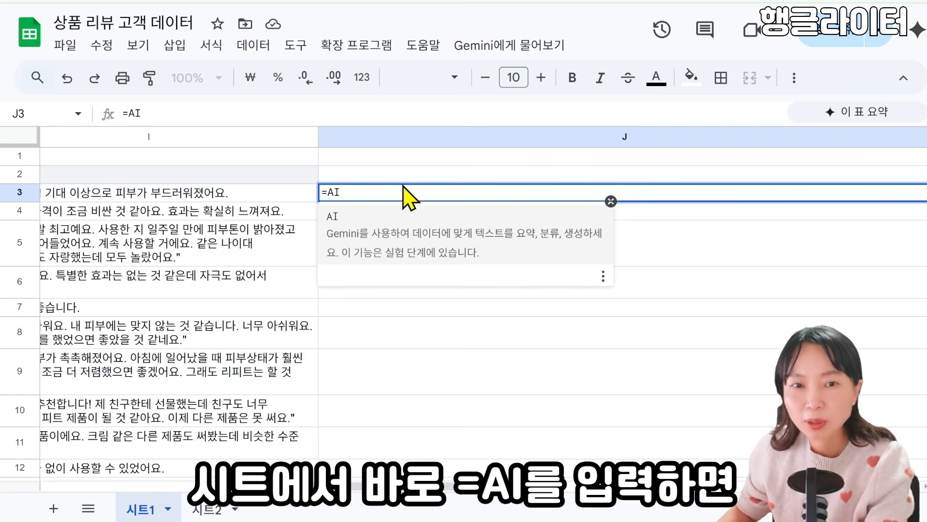
left_click(371, 205)
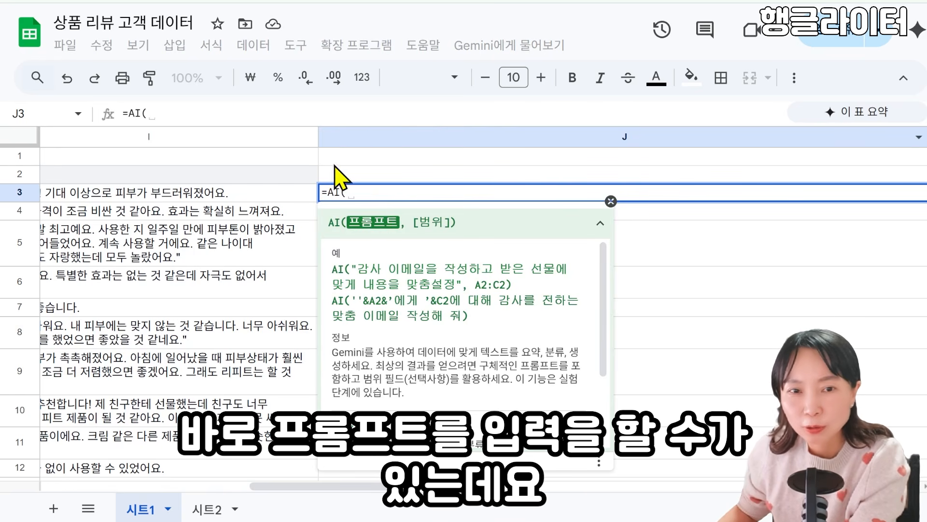
type("\"너는 10년차 데이터 분석가야. 고객 후기를 분석해서 긍정, 중립, 부정 3가지 카테고리 중 하나로 나눠줘")
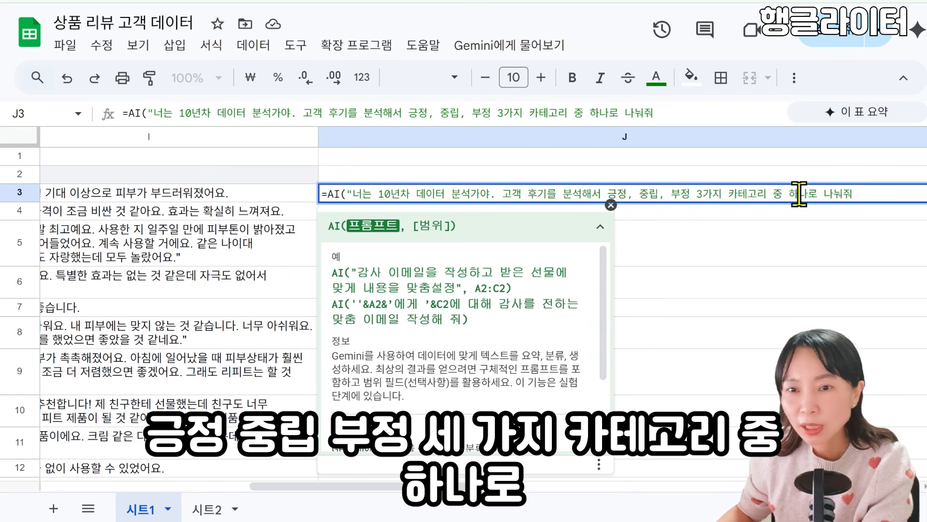
type("\",")
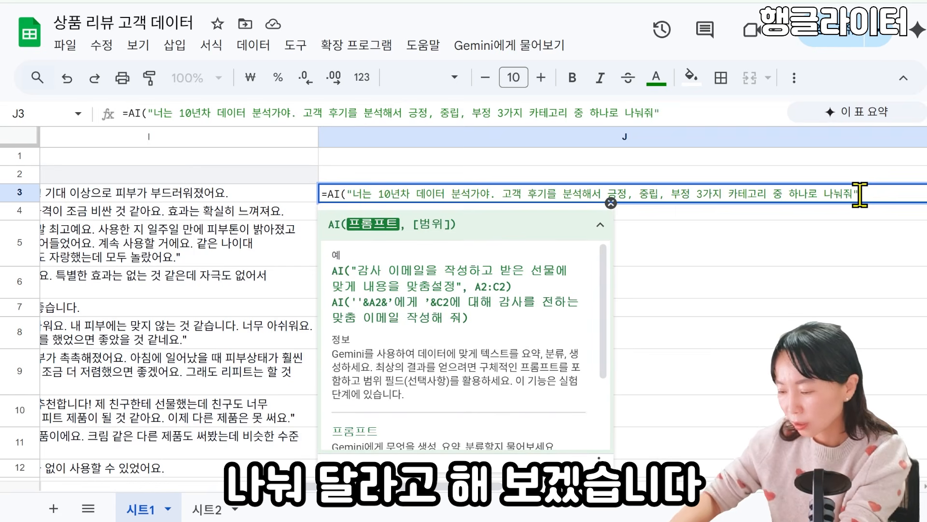
left_click(166, 196)
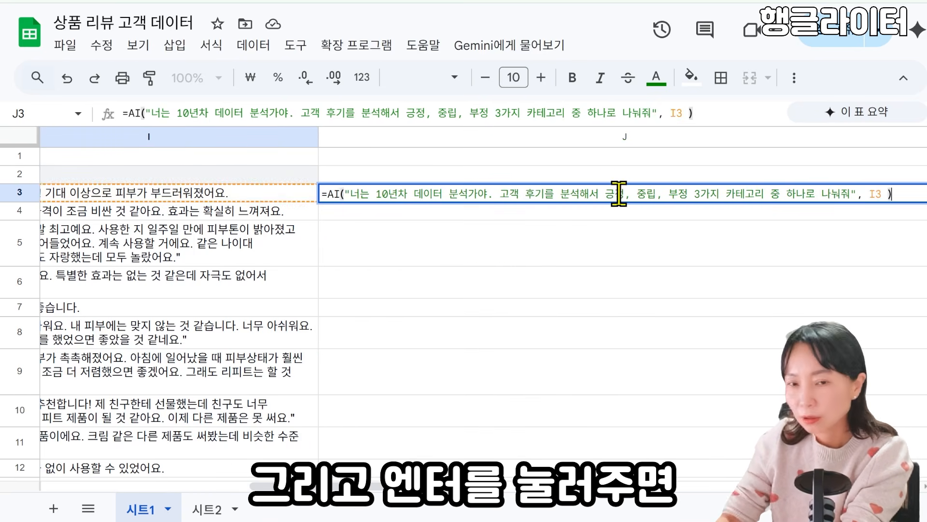
key("Return")
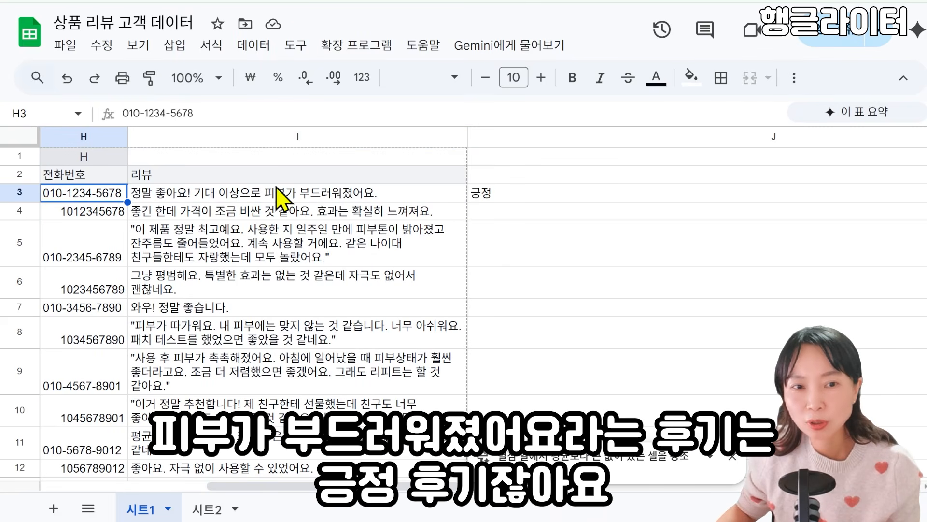
Fill the review-classification formula from J3 down to J62 so every review gets a sentiment category
key("Up")
key("Right")
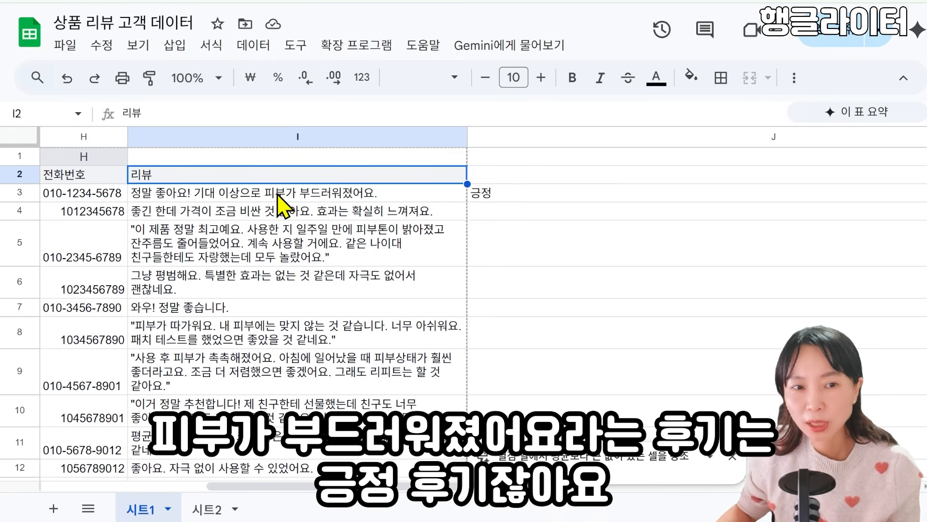
left_click(278, 194)
left_click(488, 198)
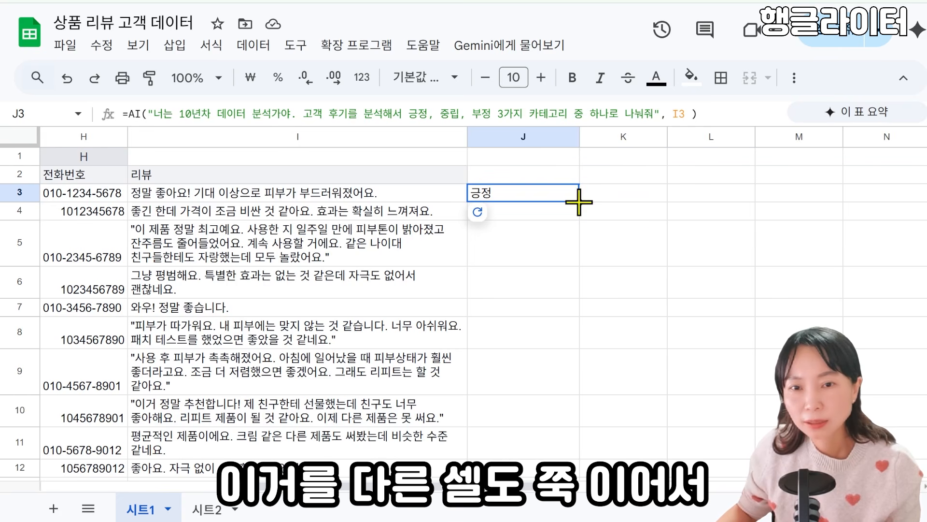
left_click_drag(578, 202, 606, 244)
scroll(617, 235, "up", 15)
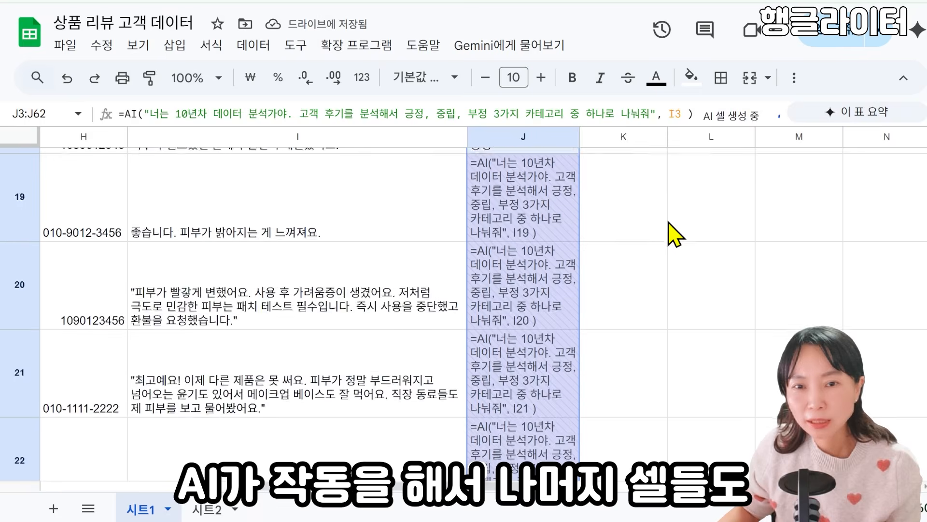
scroll(676, 235, "up", 10)
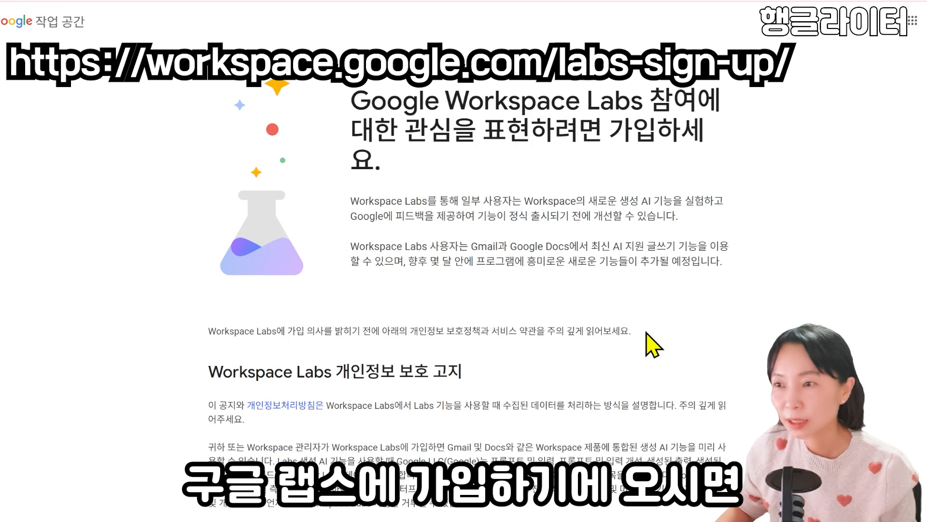
Read through the privacy notice on the Google Workspace Labs sign-up page
scroll(646, 333, "down", 20)
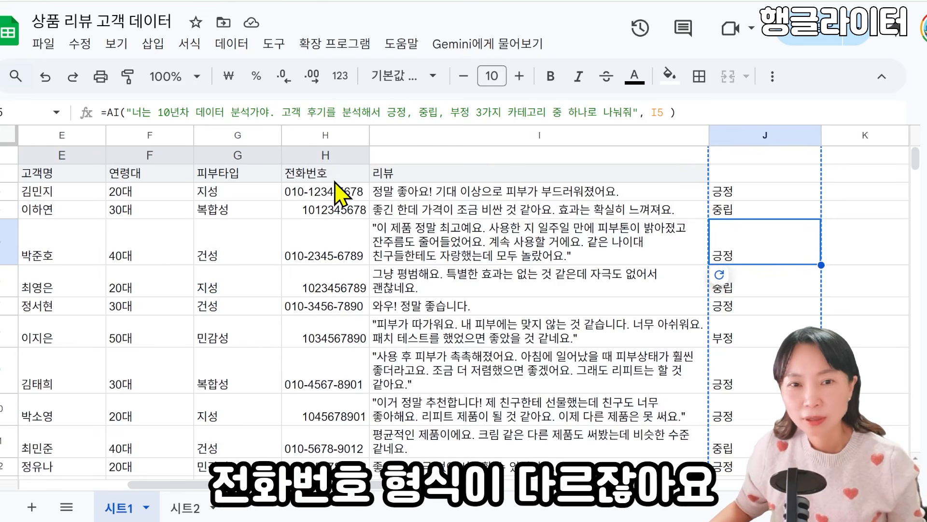
Enter an AI formula in K3 for H3: "전화번호를 010-XXXX-XXXX 형식으로 통일해줘, 형식이 같을 경우에는 그대로 두면 되고, 앞자리에 0이 없을 경우 0을 붙여서 형식을 통일시켜주면 돼"
left_click(335, 181)
scroll(341, 338, "down", 10)
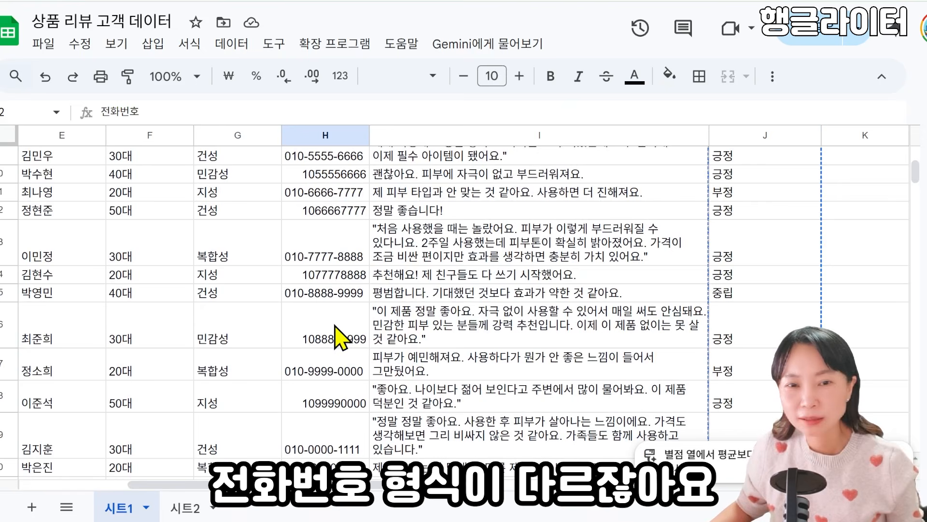
scroll(340, 338, "up", 10)
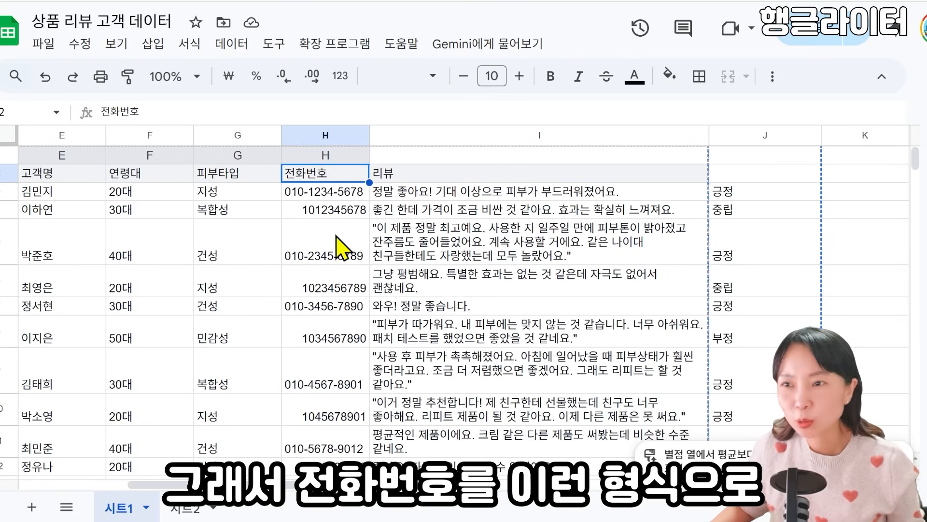
left_click(304, 196)
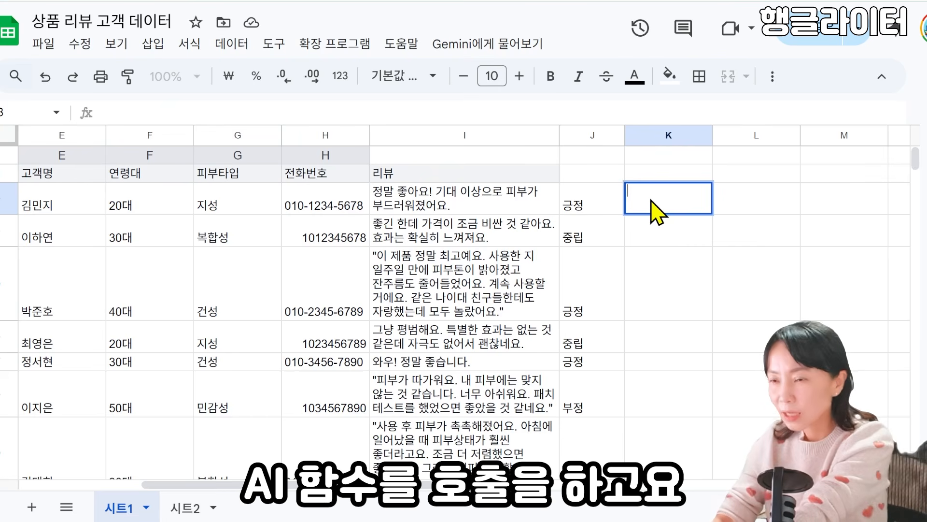
type("=")
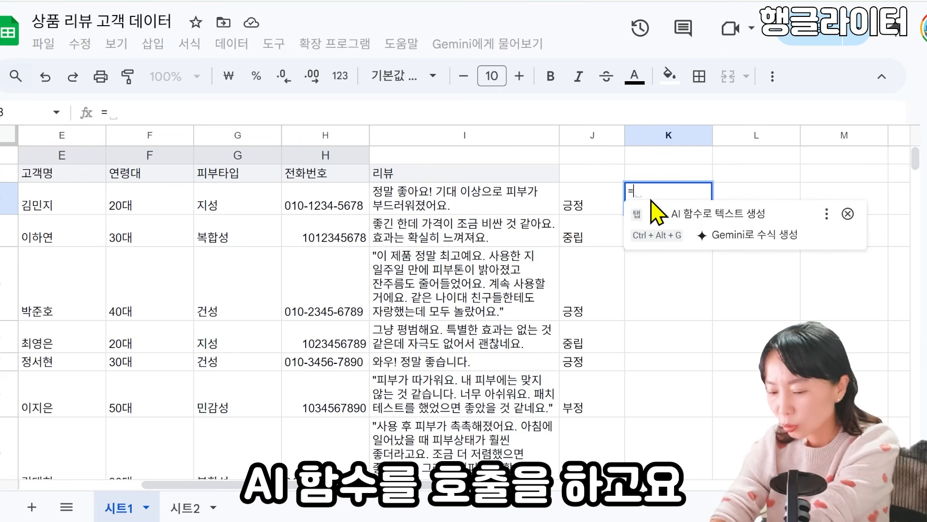
key("Tab")
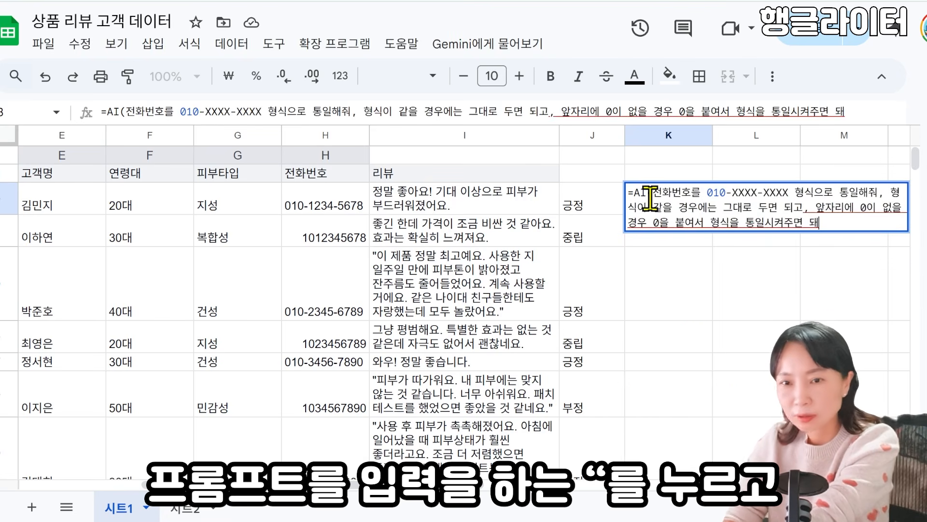
type("\"")
type("전화번호를 010-XXXX-XXXX 형식으로 통일해줘, 형식이 같을 경우에는 그대로 두면 되고, 앞자리에 0이 없을 경우 0을 붙여서 형식을 통일시켜주면 돼")
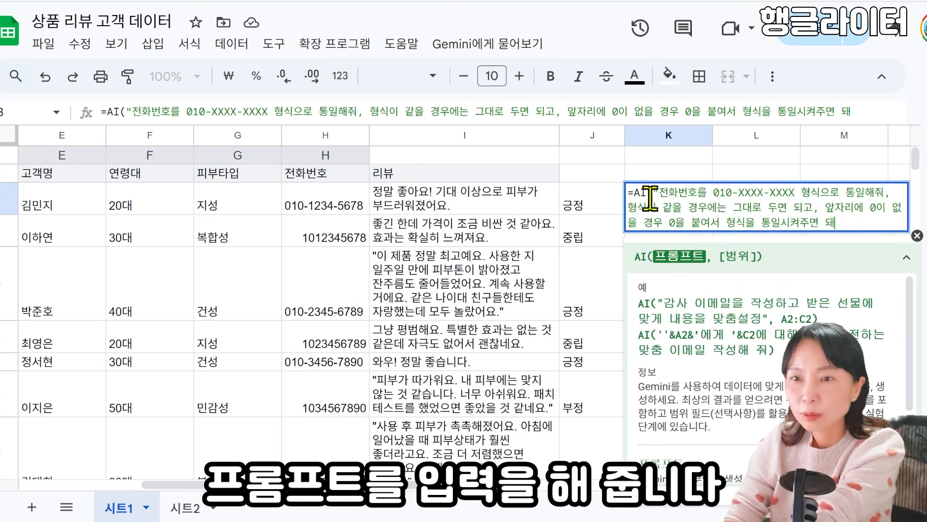
type("\"")
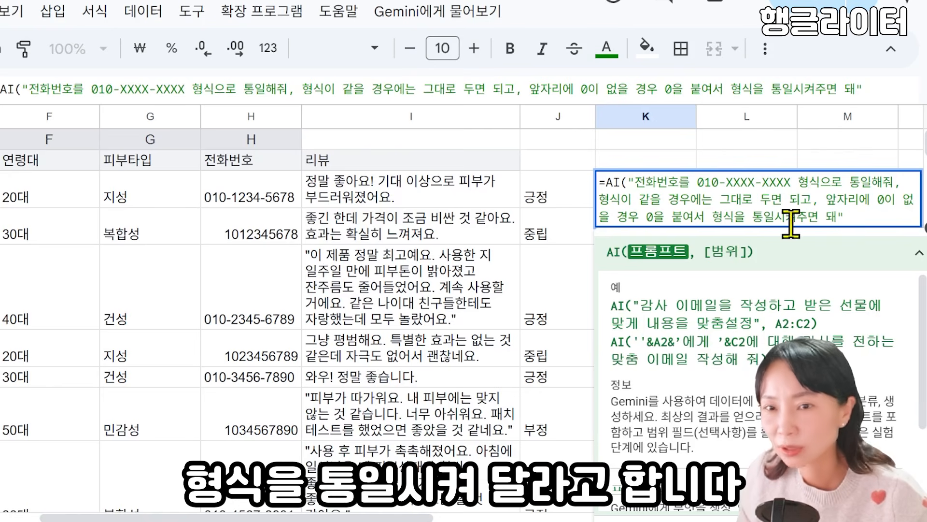
type(",")
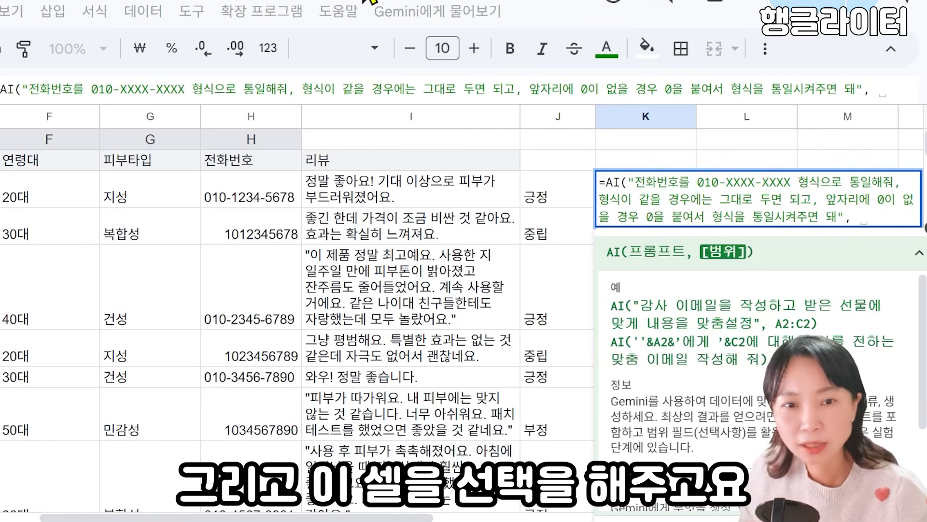
left_click(246, 196)
key("Return")
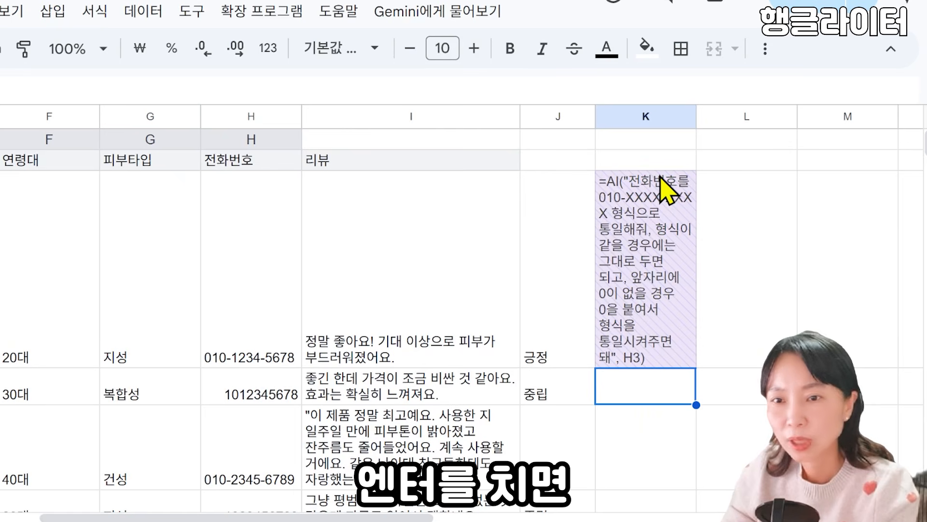
Fill the phone-number formatting formula from K3 down to K62
left_click(280, 200)
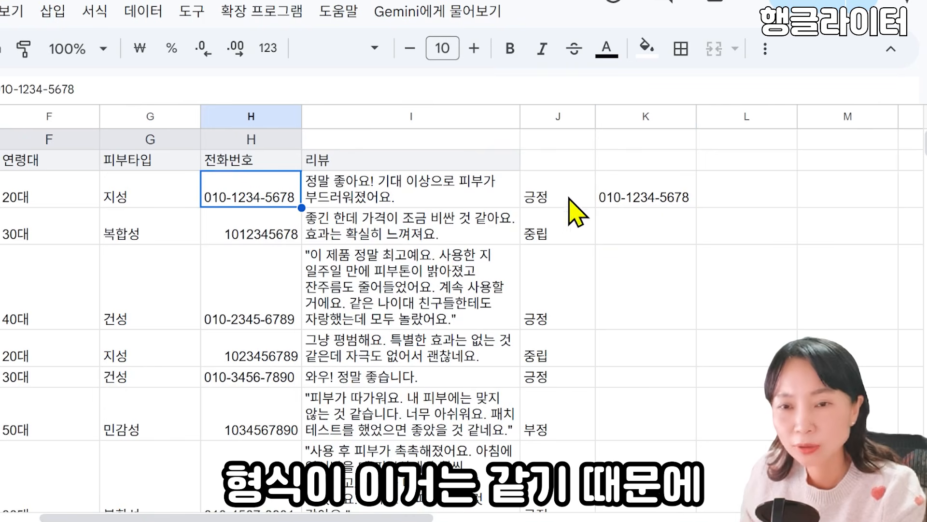
left_click(676, 201)
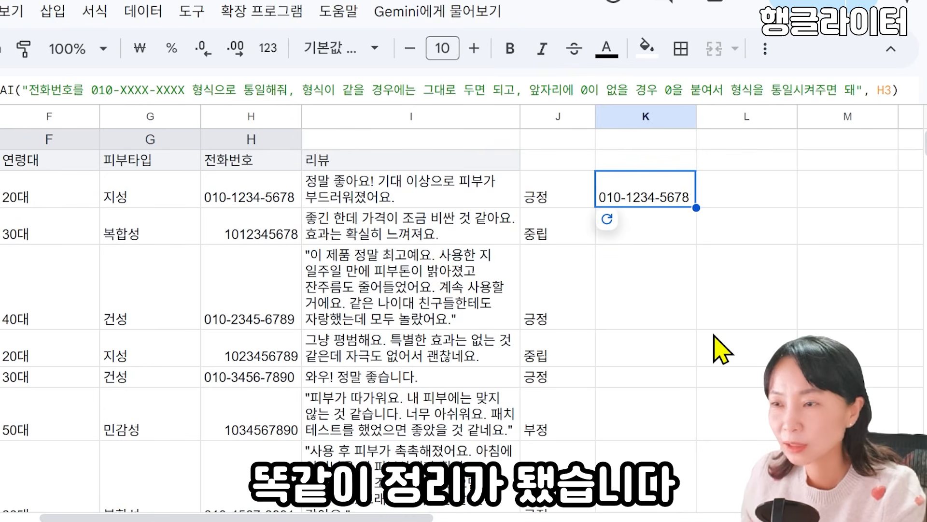
left_click_drag(696, 207, 720, 155)
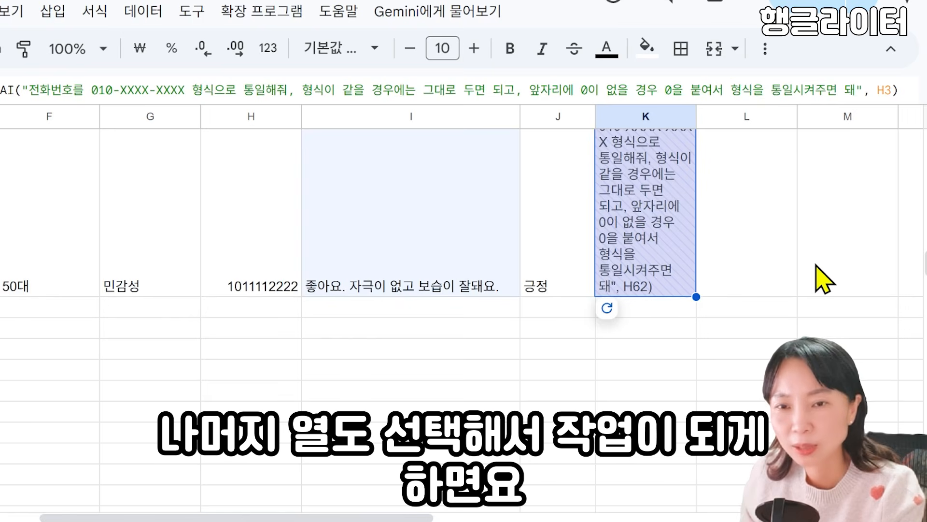
scroll(823, 279, "up", 12)
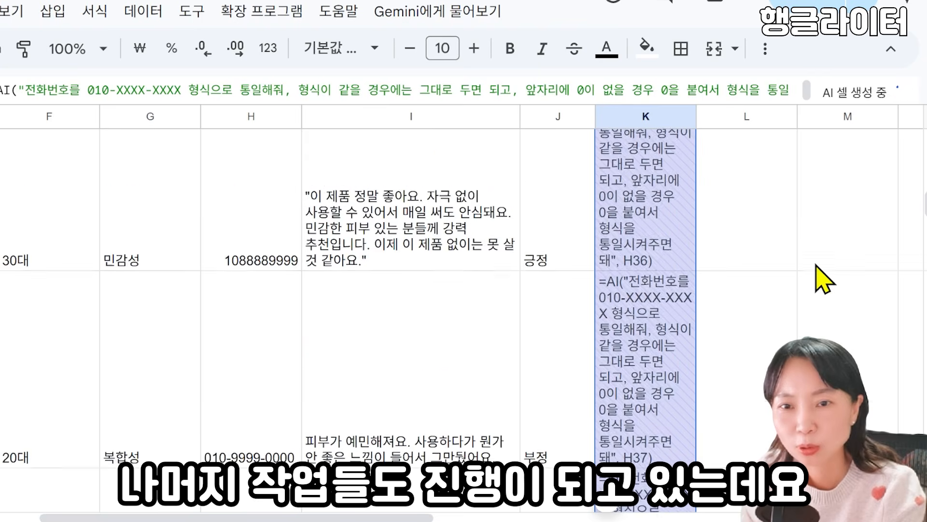
scroll(824, 278, "up", 8)
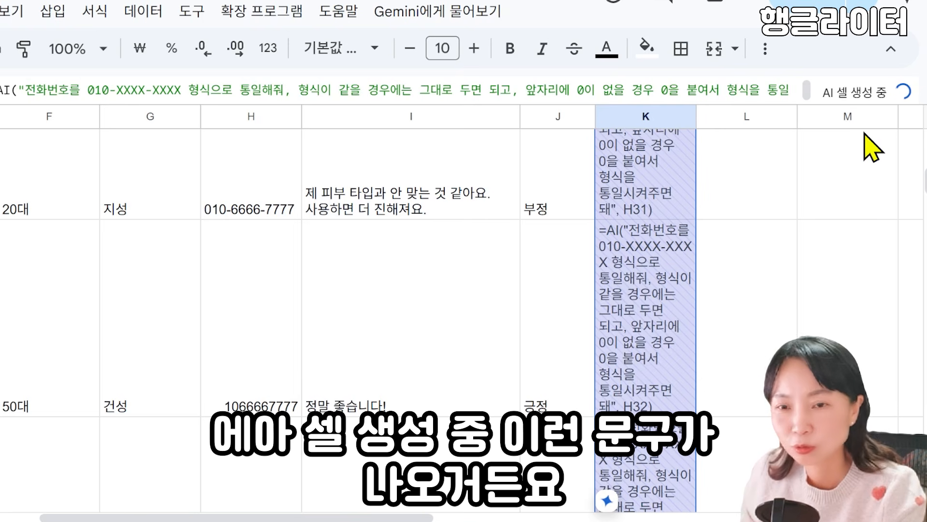
scroll(654, 310, "up", 15)
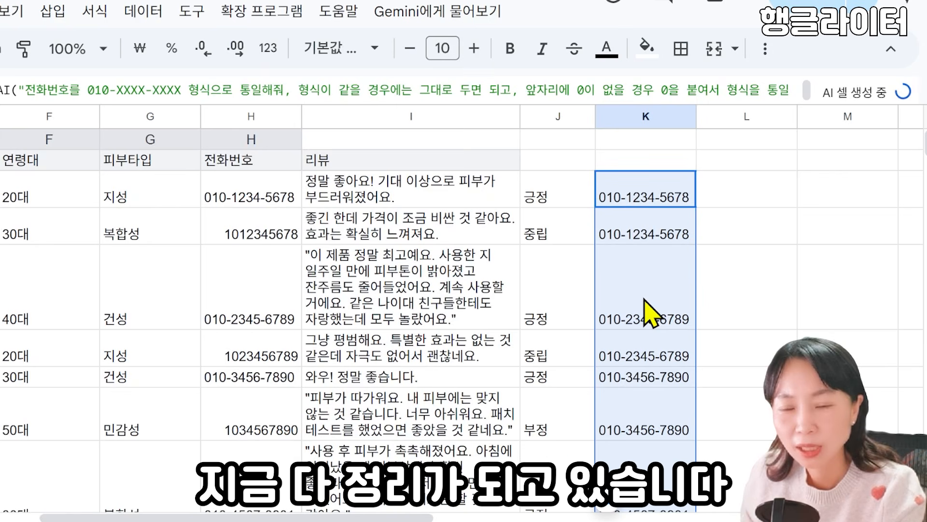
Compare the original phone numbers in column H with the reformatted ones in column K across several rows
scroll(648, 309, "down", 5)
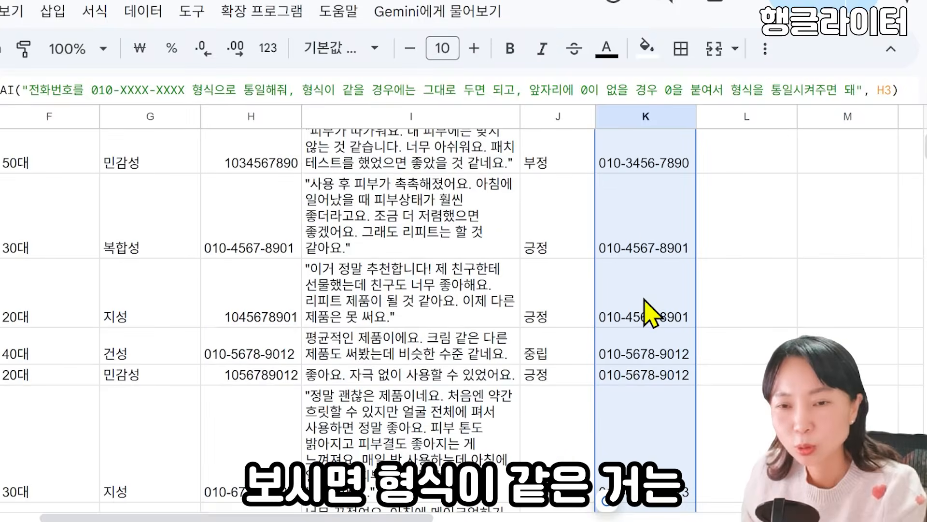
scroll(648, 309, "up", 5)
left_click(240, 193)
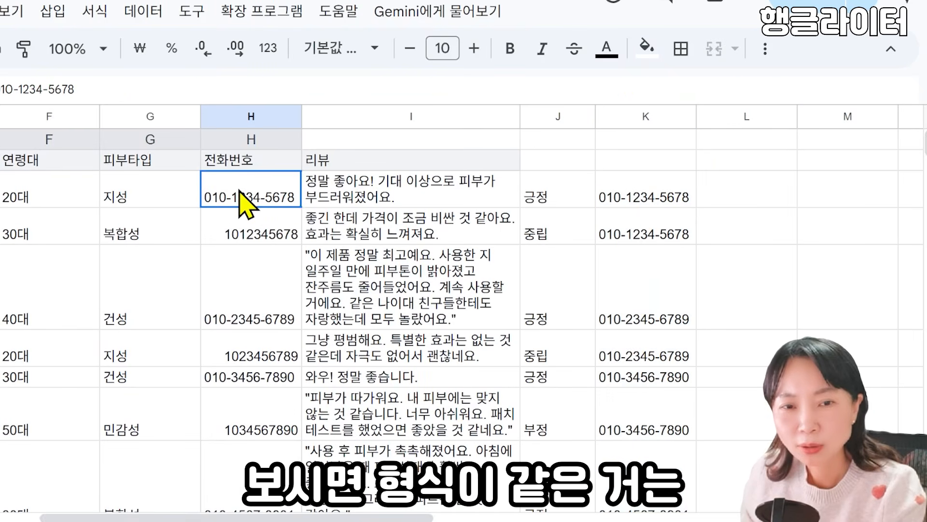
left_click(636, 202)
left_click(234, 233)
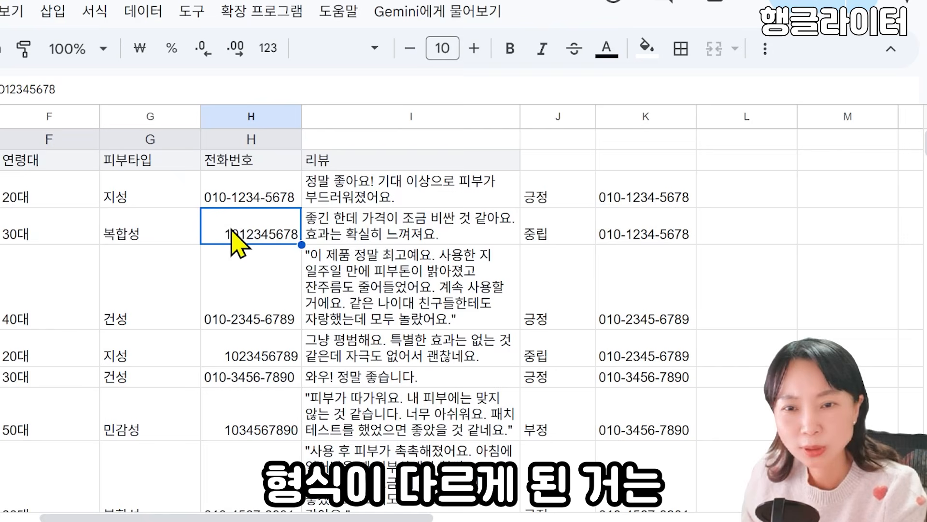
left_click(642, 234)
left_click(263, 356)
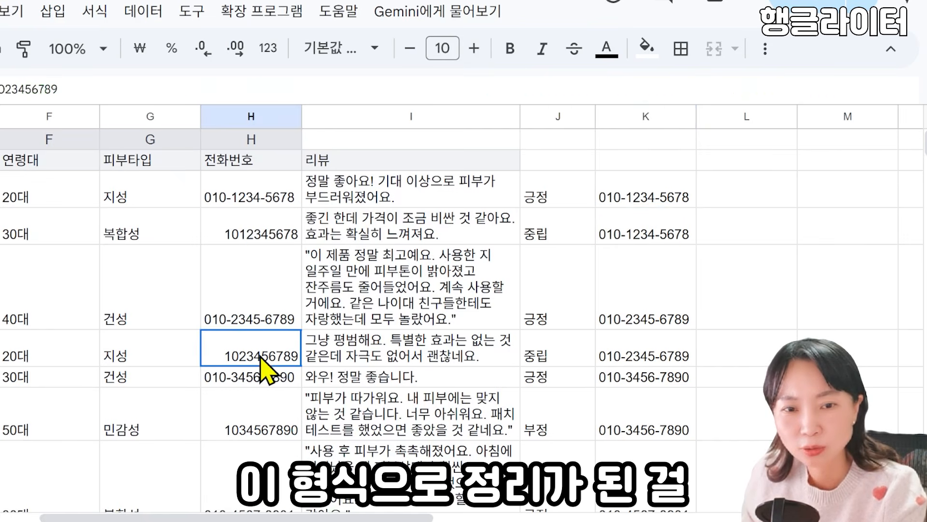
left_click(616, 355)
left_click(236, 429)
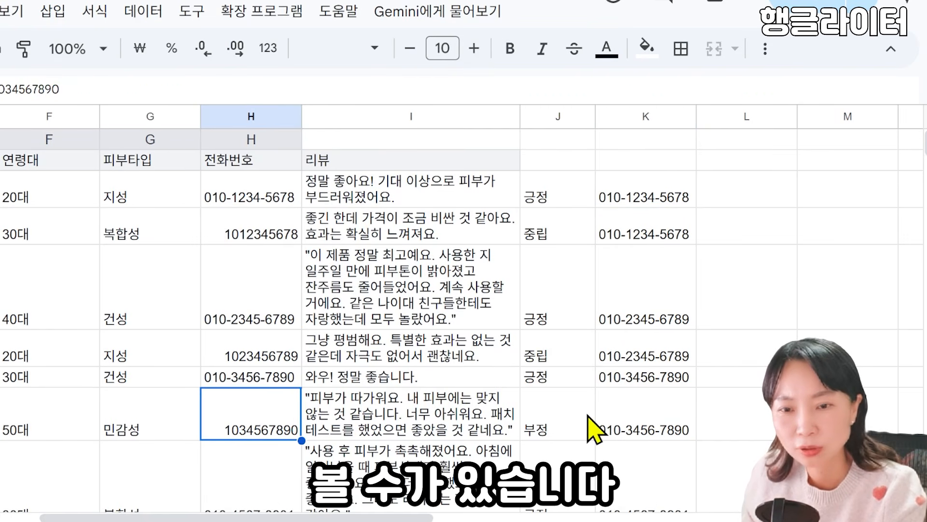
left_click(645, 429)
scroll(686, 415, "down", 5)
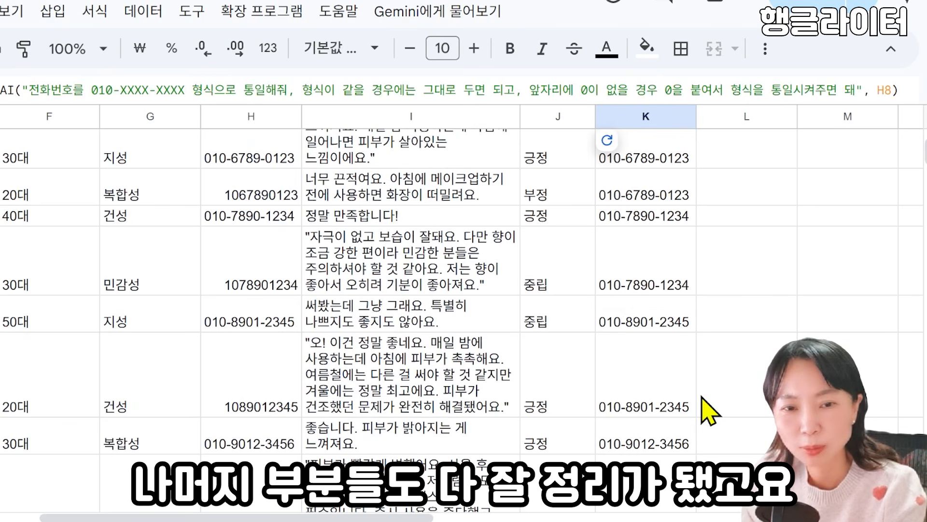
left_click(230, 287)
left_click(628, 283)
scroll(642, 393, "down", 5)
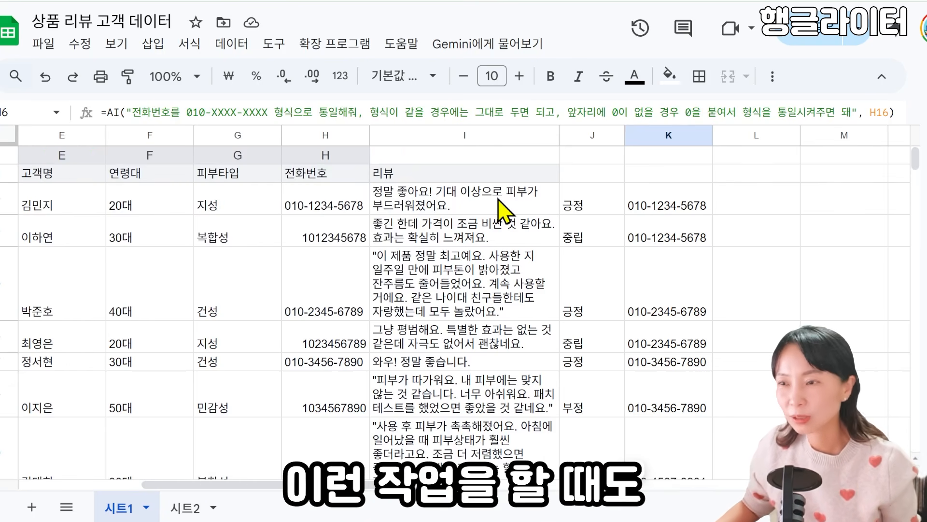
Enter in L3 =Gemini("너는 이커머스를 운영하는 CEO야, 고객 후기의 답변을 고객들이 호감을 가질 수 있게 작성해야 해, &I3& 후기를 참고해서 &E3& 고객님 이라고 이름을 붙이고 댓글을 친절하게 작성해줘")
left_click(476, 203)
left_click(724, 237)
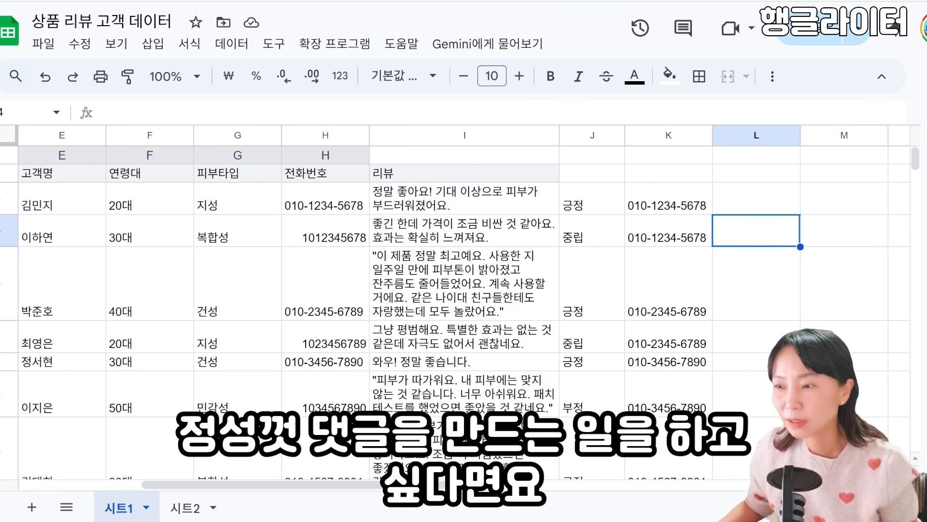
double_click(757, 208)
type("=AI")
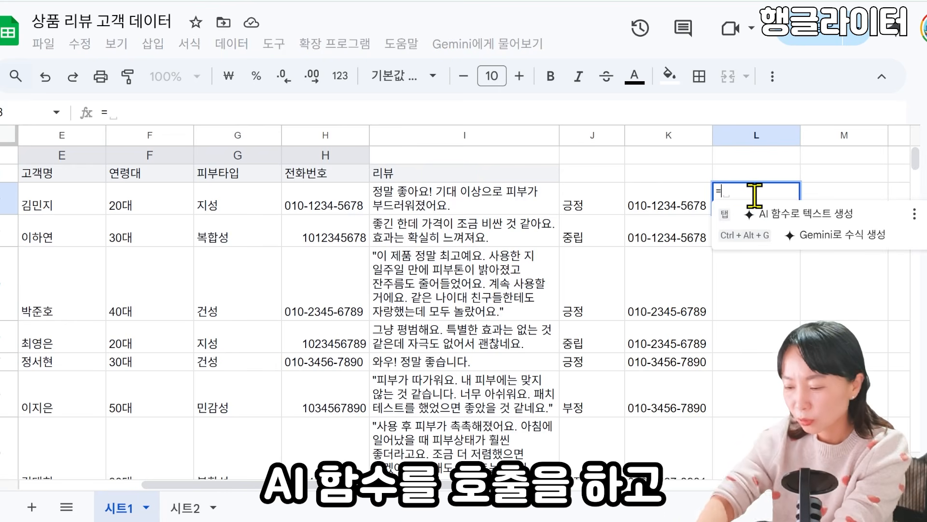
key("BackSpace")
key("BackSpace")
type("G")
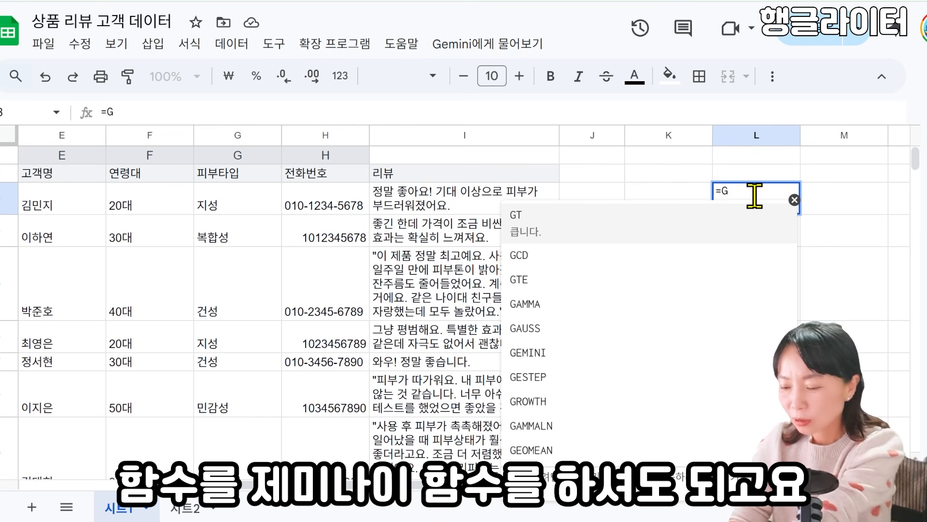
type("en")
key("BackSpace")
type("m")
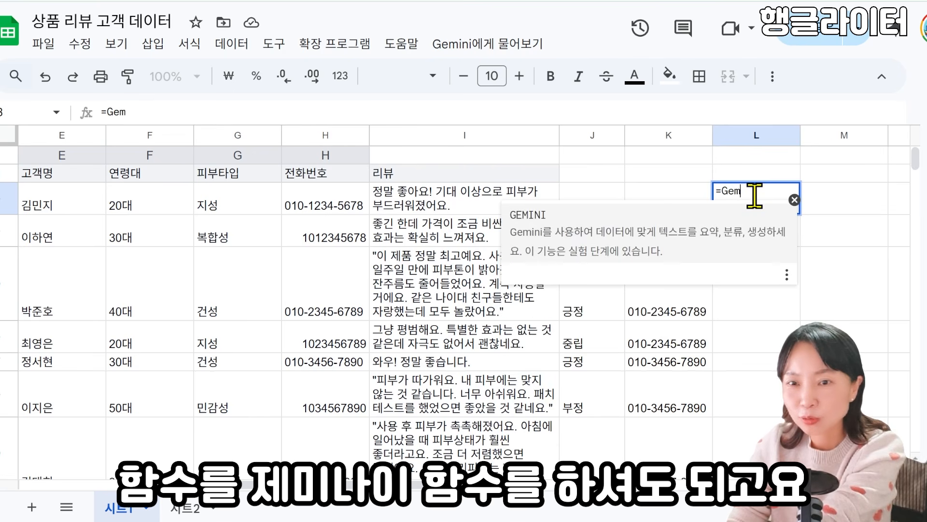
type("ini(")
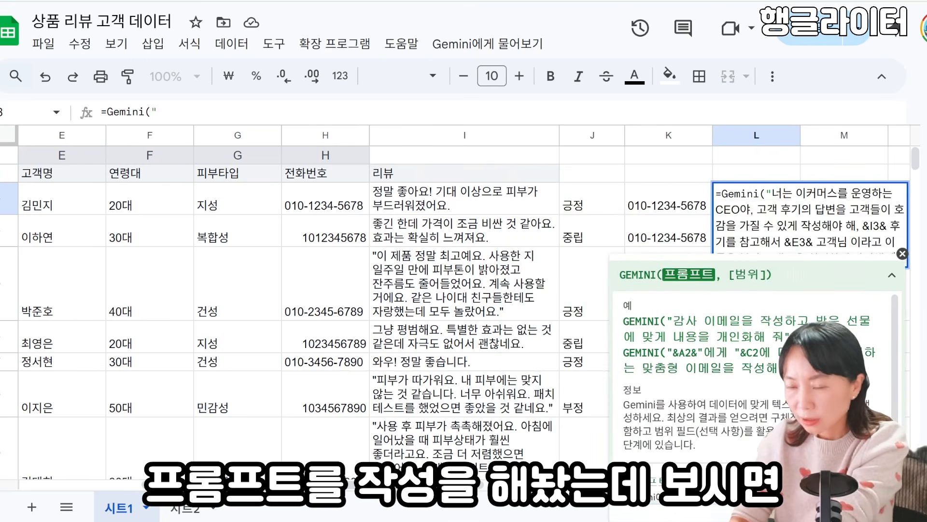
left_click(825, 195)
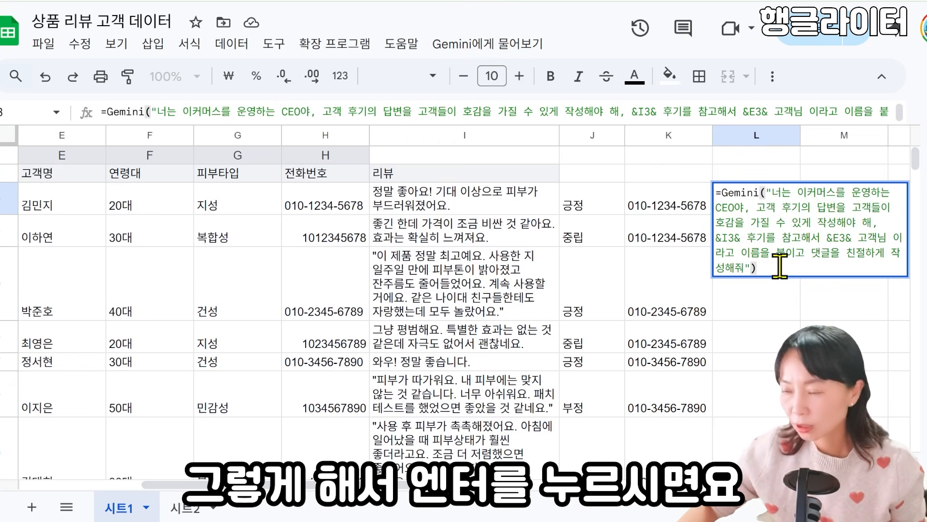
key("Return")
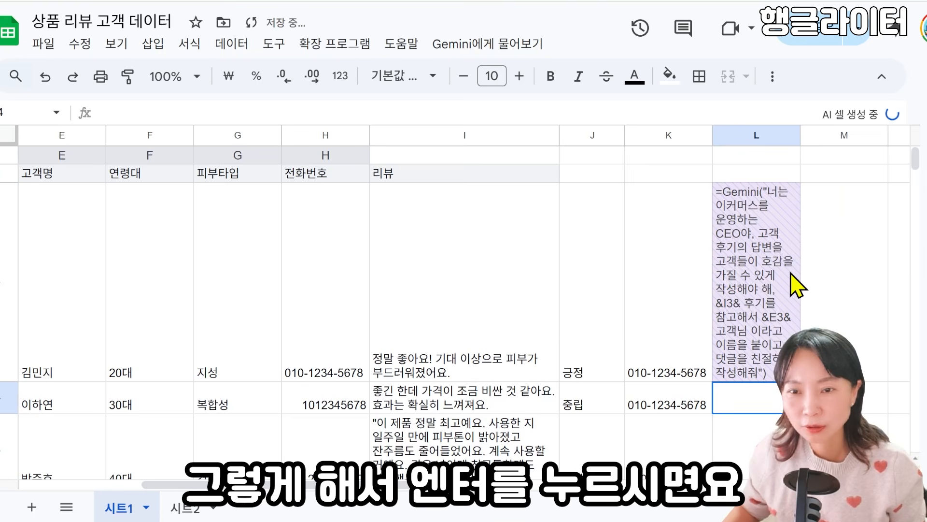
Widen column L, fill the reply formula from L3 down to L6, and look over the generated replies
left_click(57, 292)
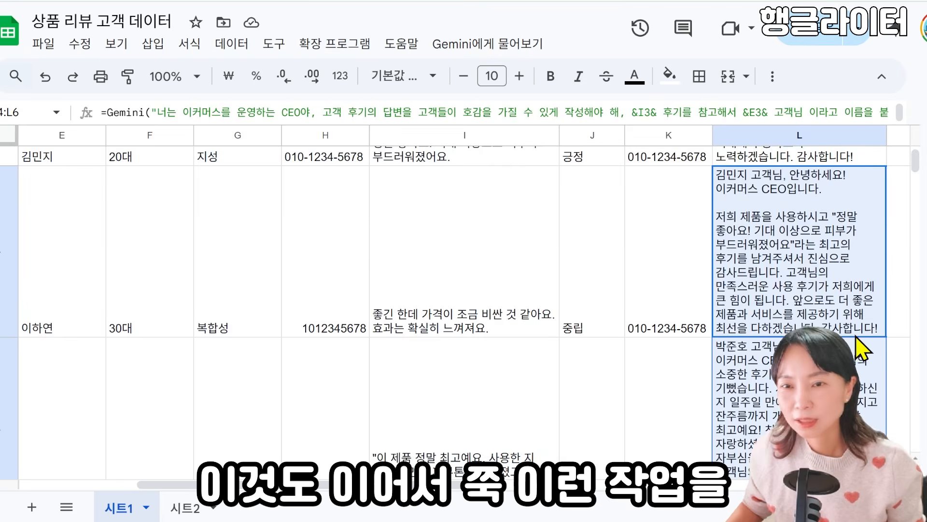
scroll(862, 348, "down", 8)
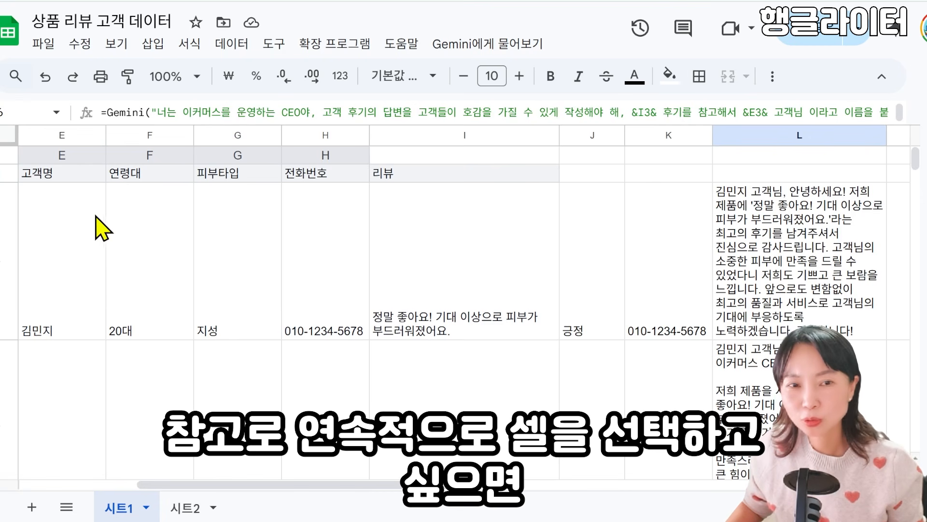
Select the continuous cell range from F3 through I3 in one go, then clear the selection
left_click(141, 279)
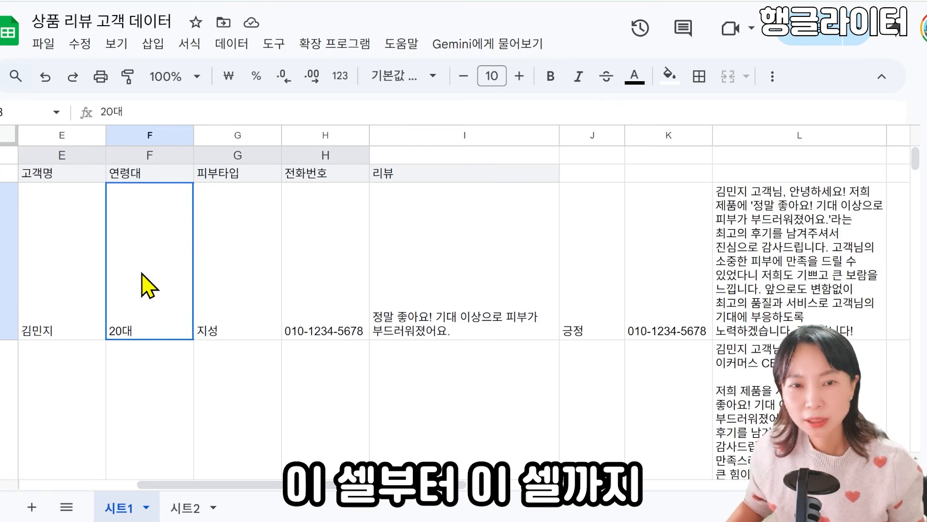
left_click(533, 292, "shift")
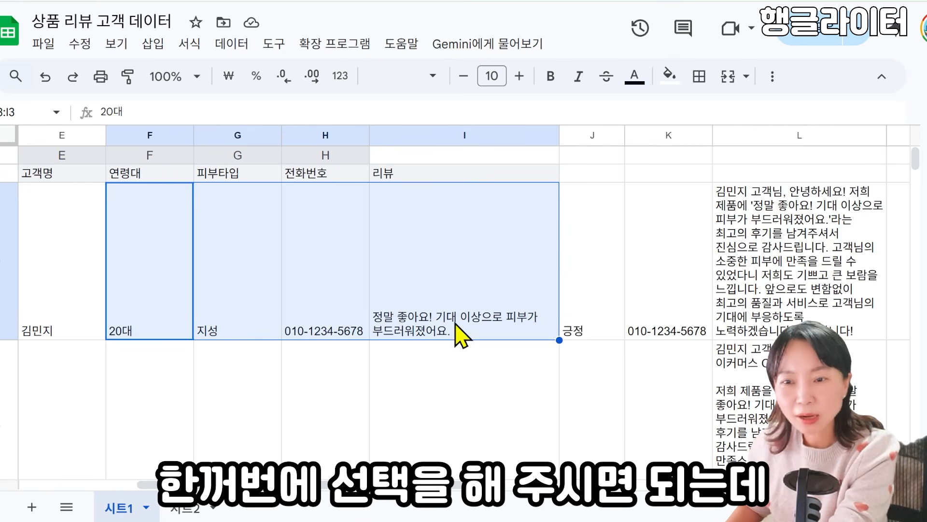
left_click(230, 299)
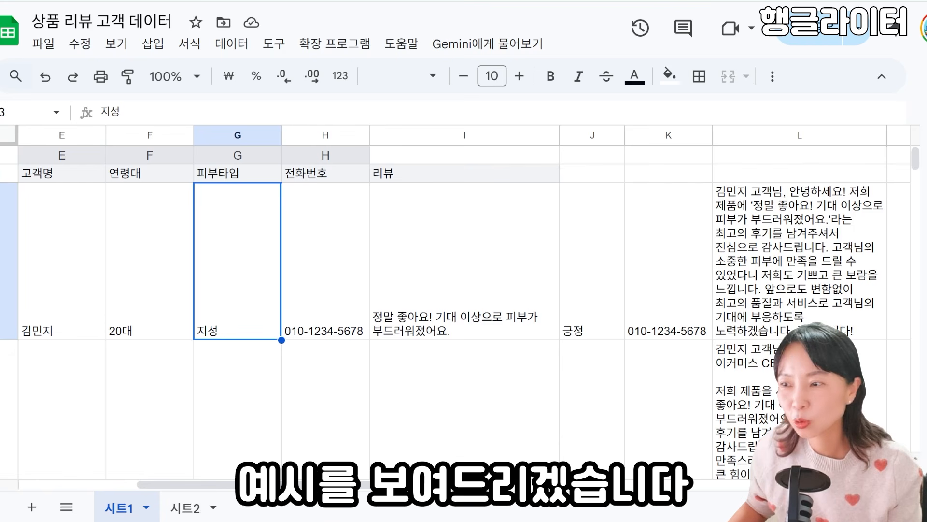
Open the Gemini assistant for the spreadsheet and look through the 별점 ratings in column D
left_click(811, 332)
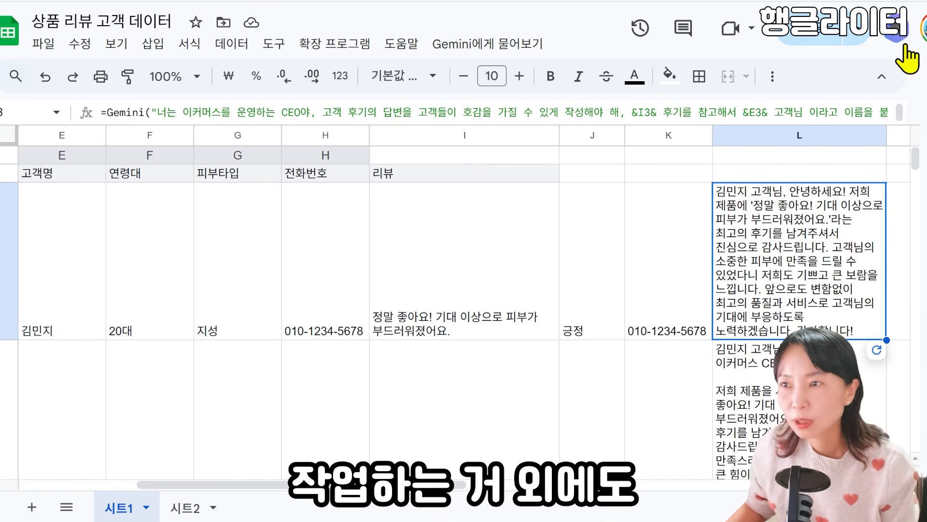
left_click(898, 38)
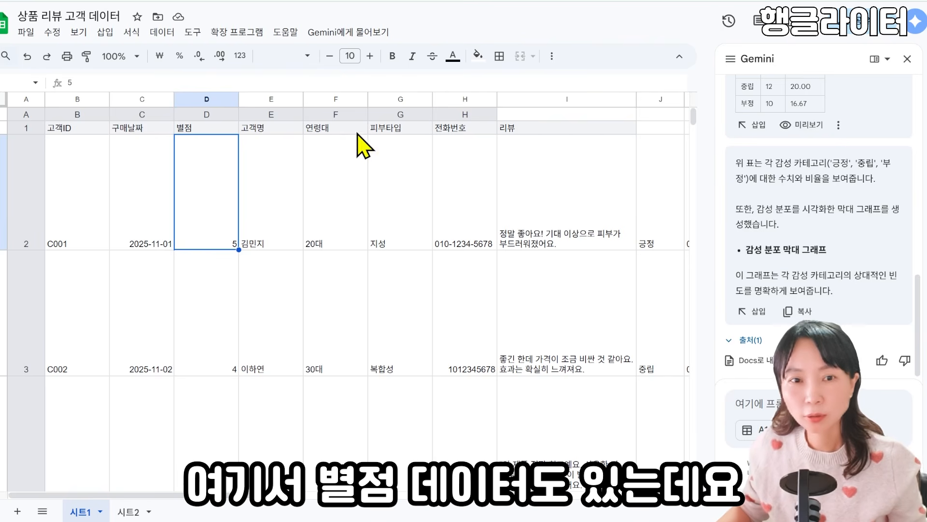
scroll(208, 350, "down", 5)
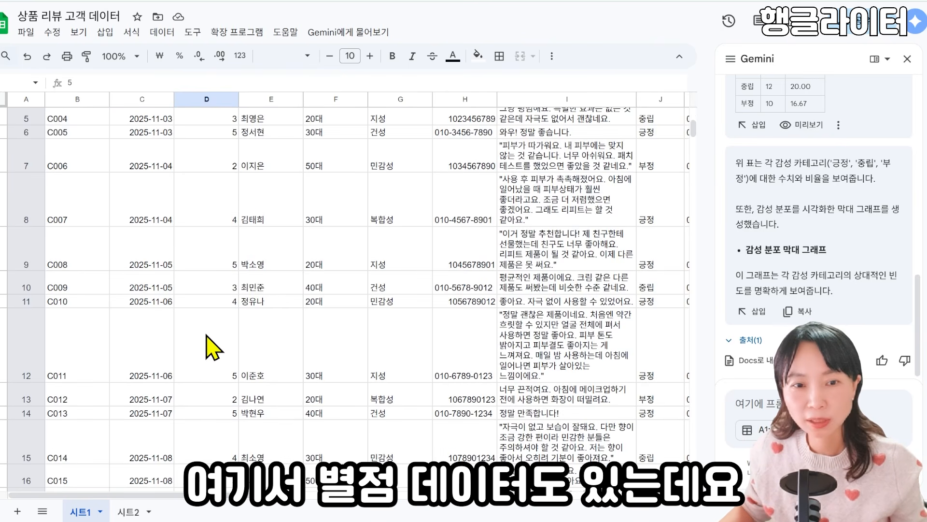
scroll(212, 346, "up", 5)
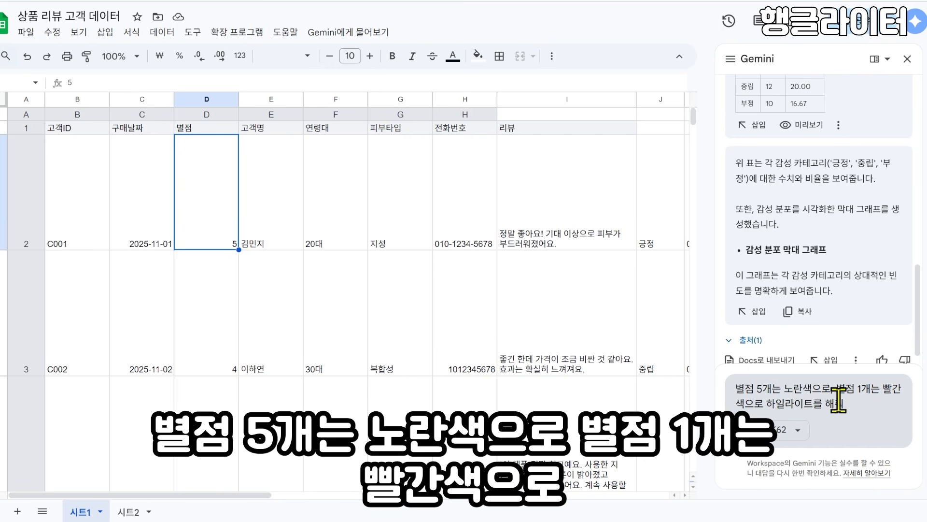
Try to have Gemini highlight the ratings with the Korean prompt "별점 5개는 노란색으로, 별점 1개는 빨간색으로 하일라이트를 해줘"
left_click(896, 411)
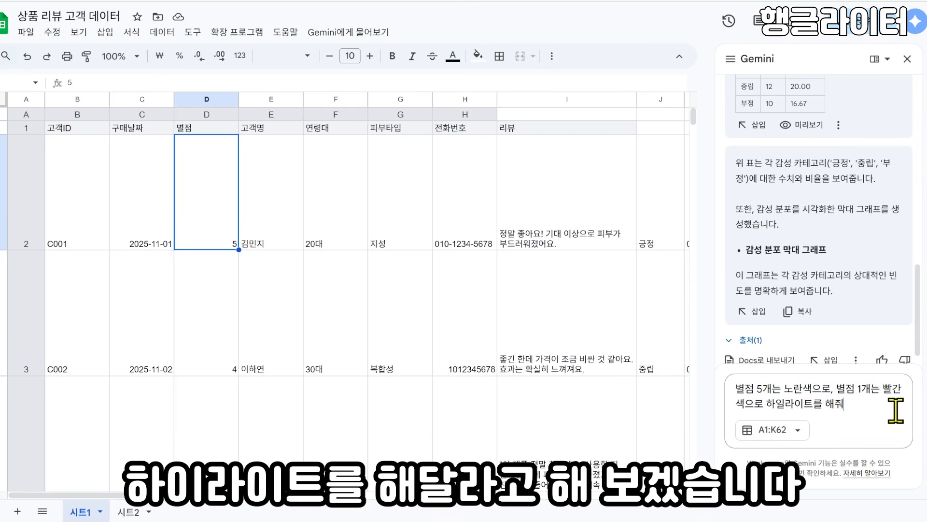
key("Return")
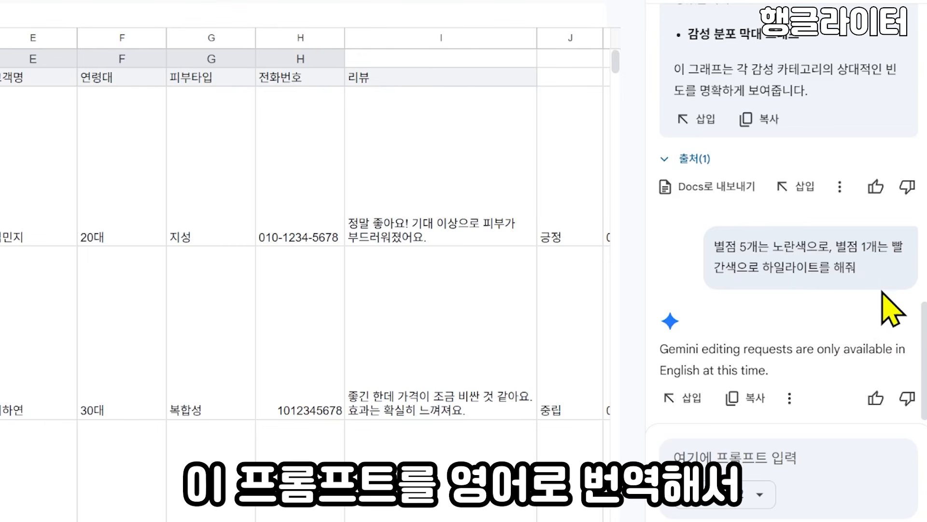
Translate the highlighting prompt and ask Gemini in English: "Highlight 5-star ratings in yellow and 1-star ratings in red."
left_click_drag(887, 274, 716, 241)
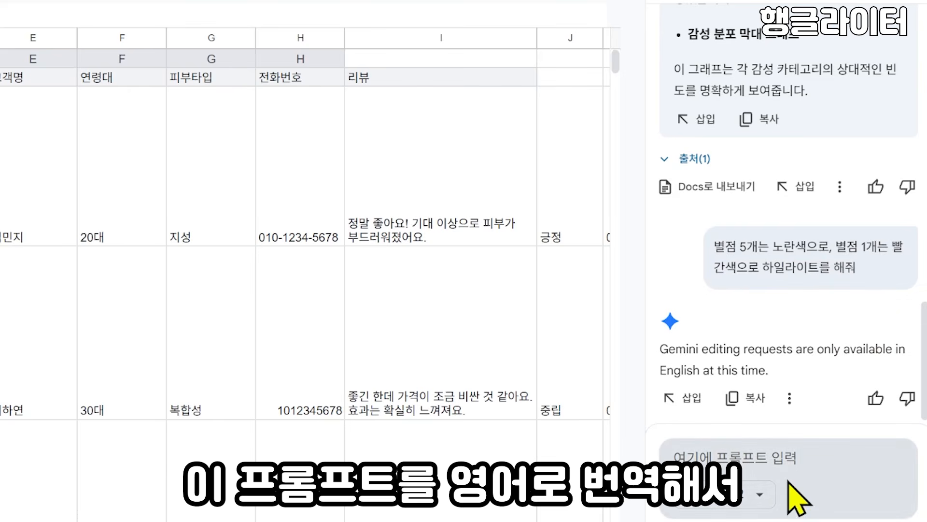
left_click(804, 449)
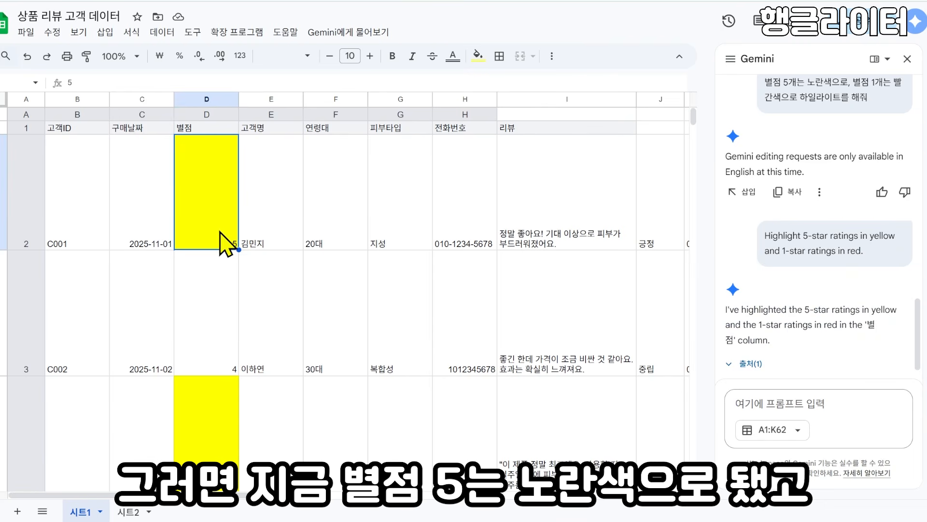
Check the yellow and red highlighting of the 별점 column against the ratings through all customer rows
scroll(220, 232, "down", 20)
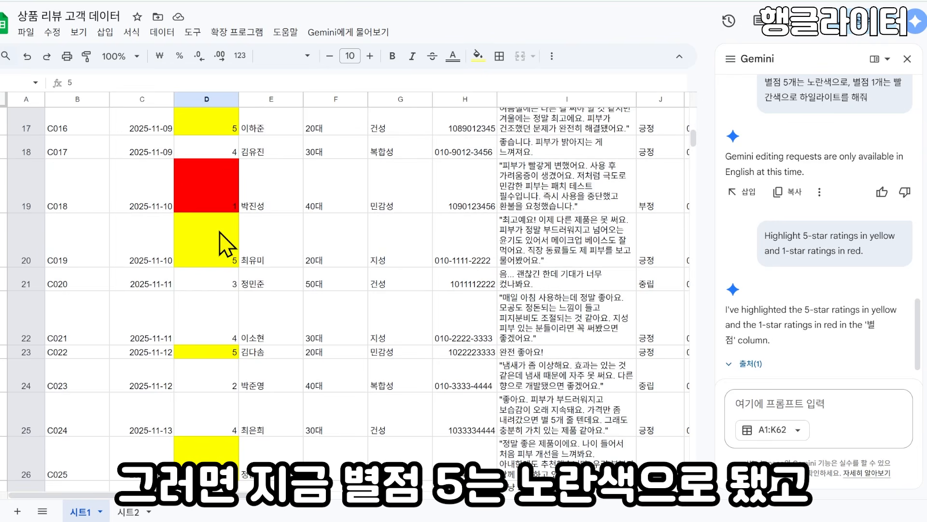
left_click(223, 263)
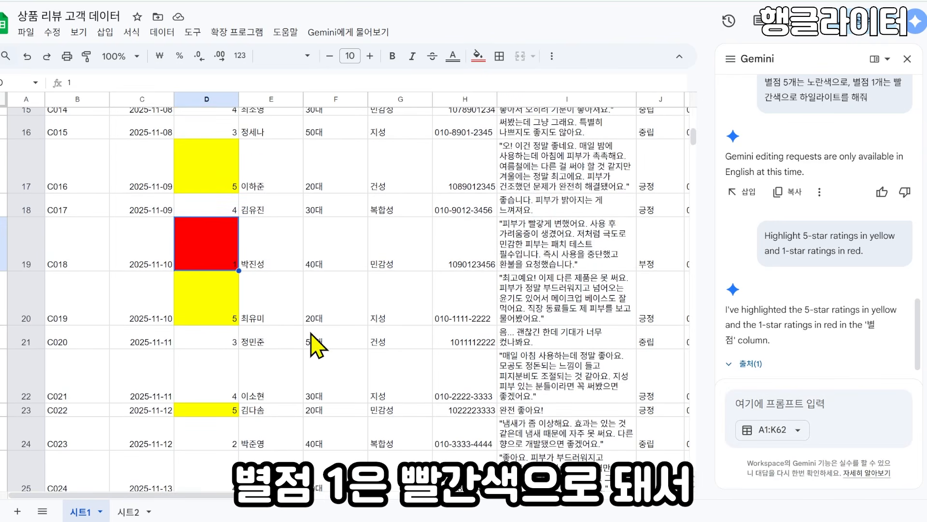
scroll(316, 344, "down", 6)
left_click(193, 271)
scroll(261, 331, "down", 6)
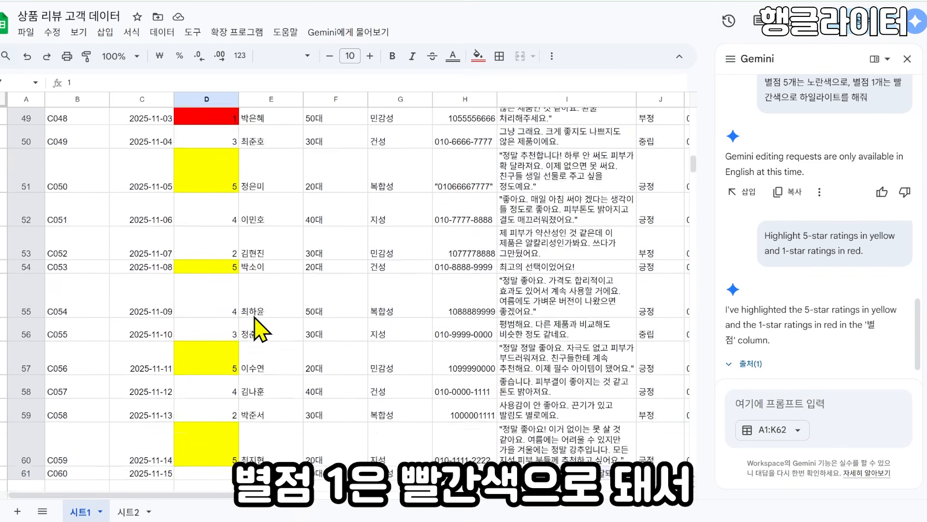
scroll(256, 338, "up", 12)
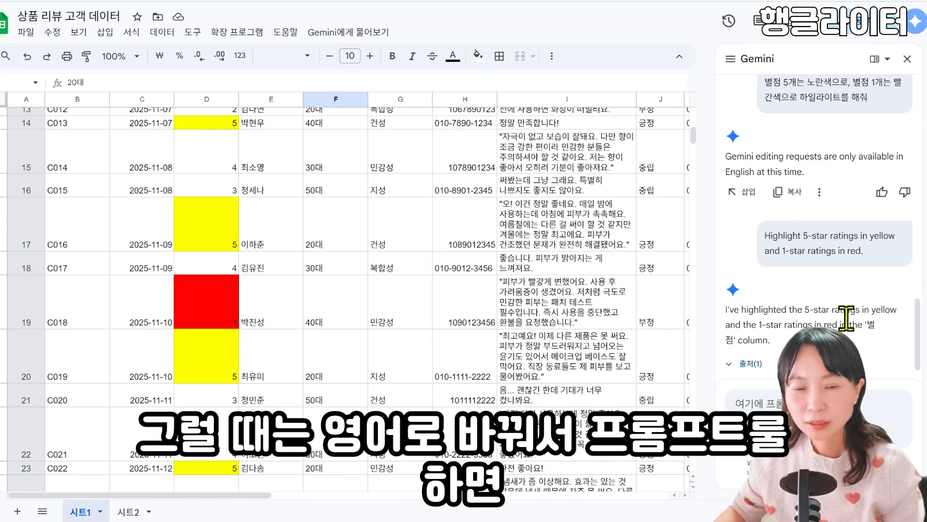
scroll(220, 324, "down", 10)
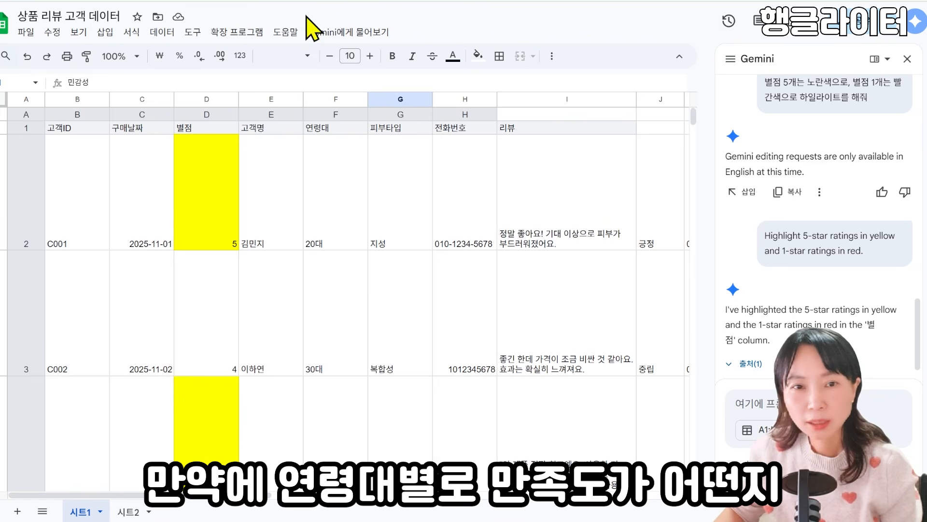
Select N3, ask Gemini "각 연령대별로 별점 분포 테이블을 만들어줘", and expand its analysis steps
left_click(340, 208)
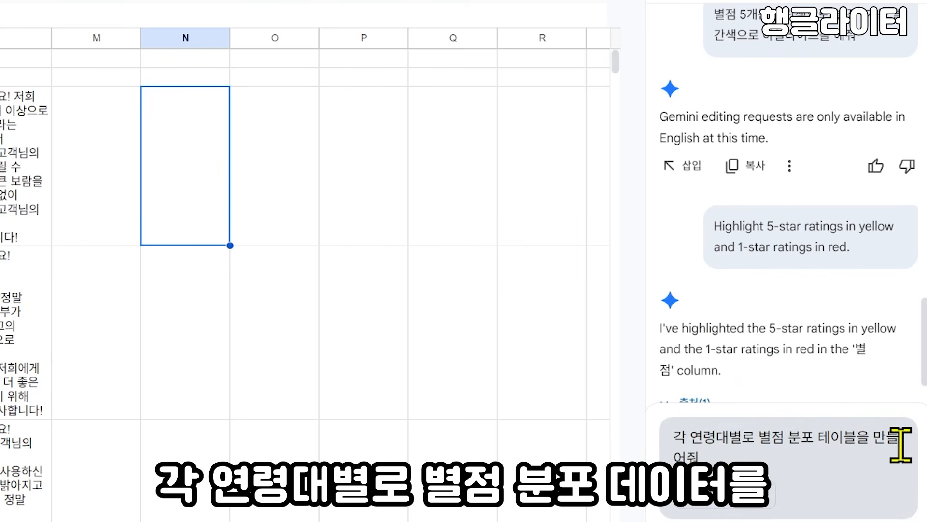
left_click(834, 457)
key("Return")
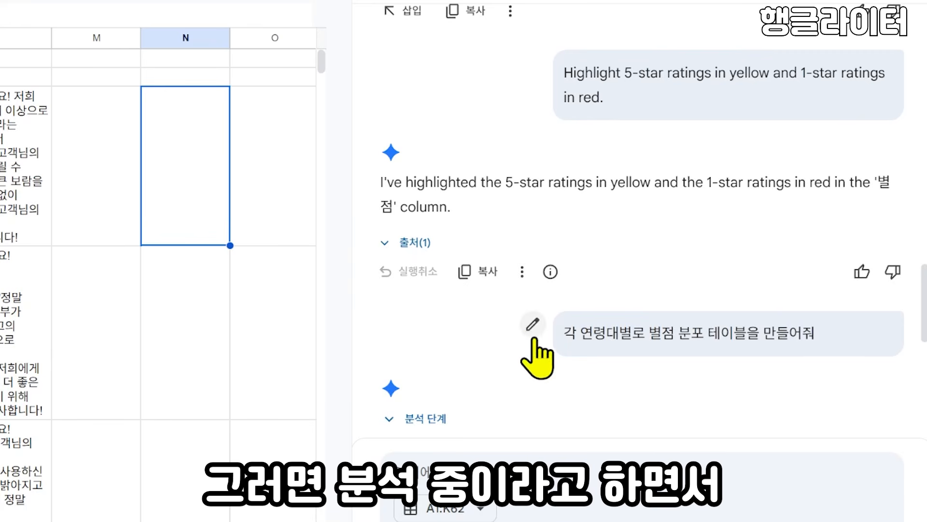
left_click(389, 419)
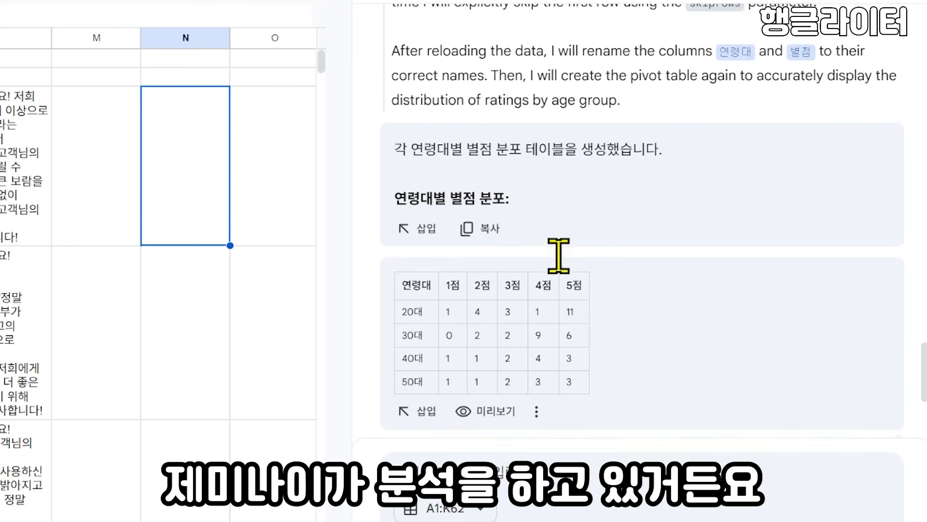
scroll(564, 276, "down", 4)
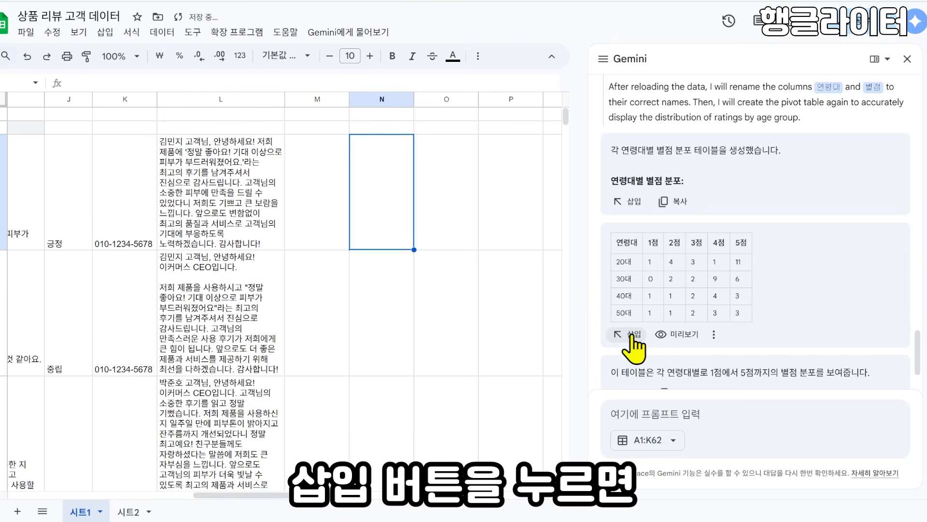
Insert Gemini's table of ratings by age group into 시트1 at N3 and look over its rows
left_click(418, 257)
scroll(415, 215, "down", 8)
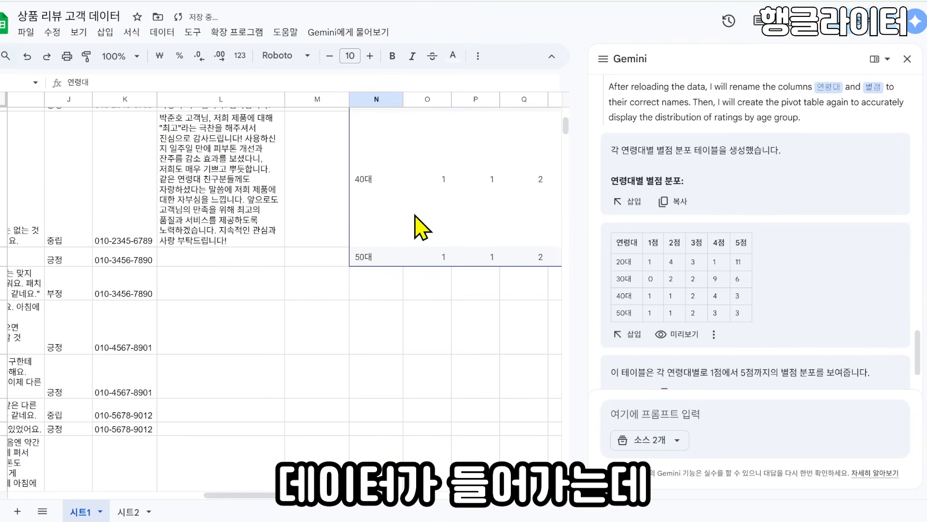
scroll(415, 215, "up", 8)
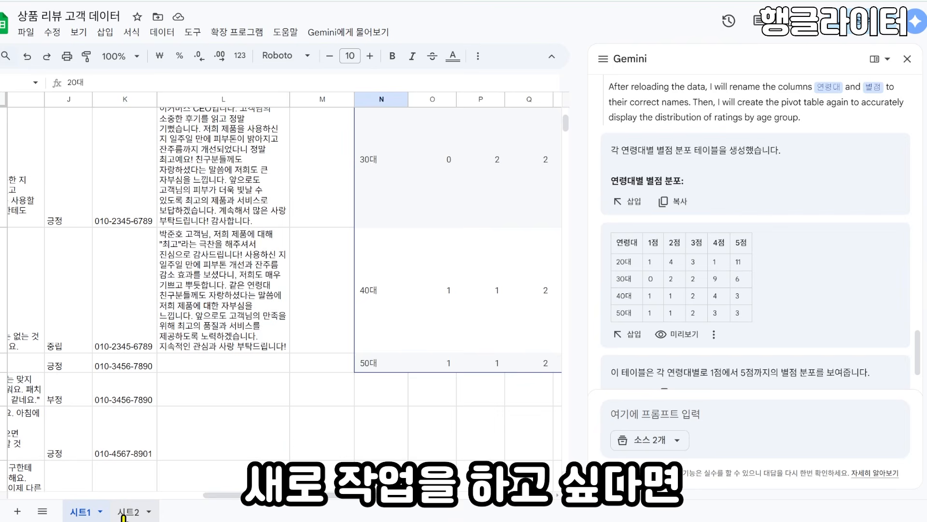
Add a new sheet, 시트3, and insert Gemini's age-group rating distribution table at A1
left_click(129, 512)
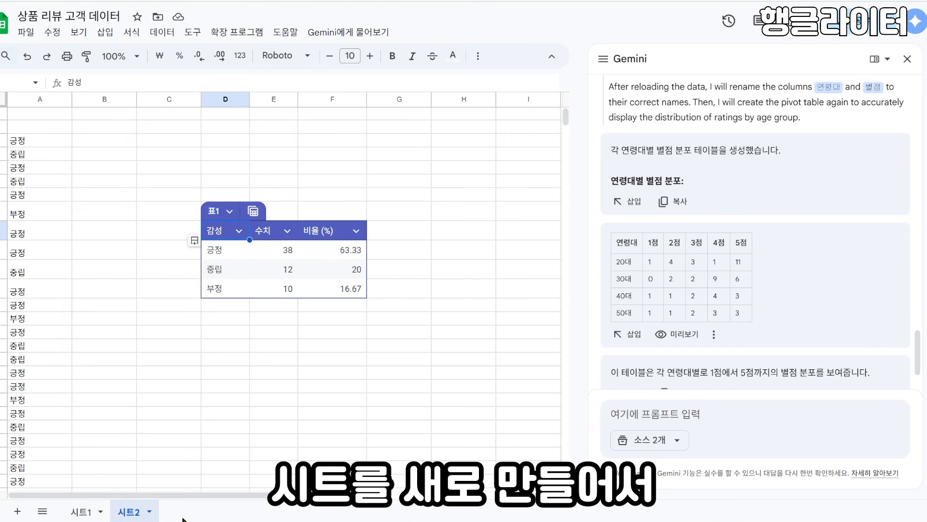
left_click(17, 511)
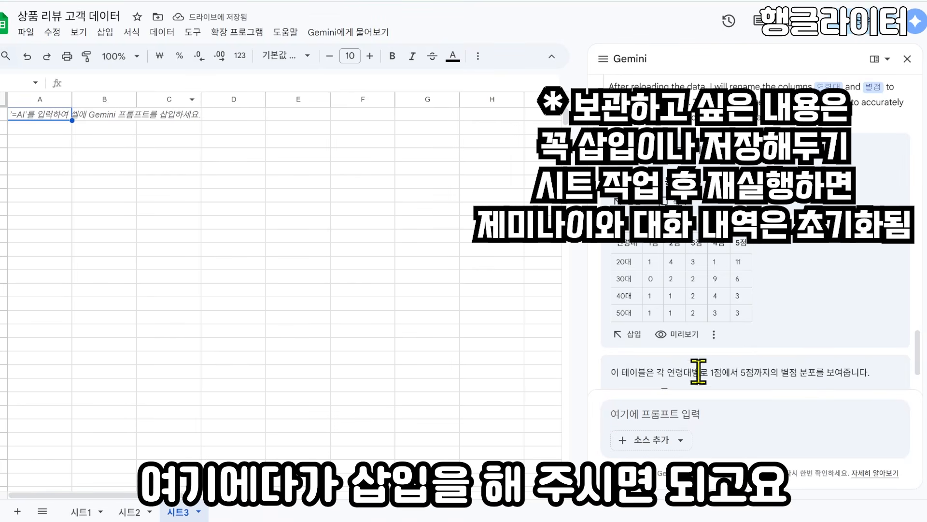
left_click(628, 334)
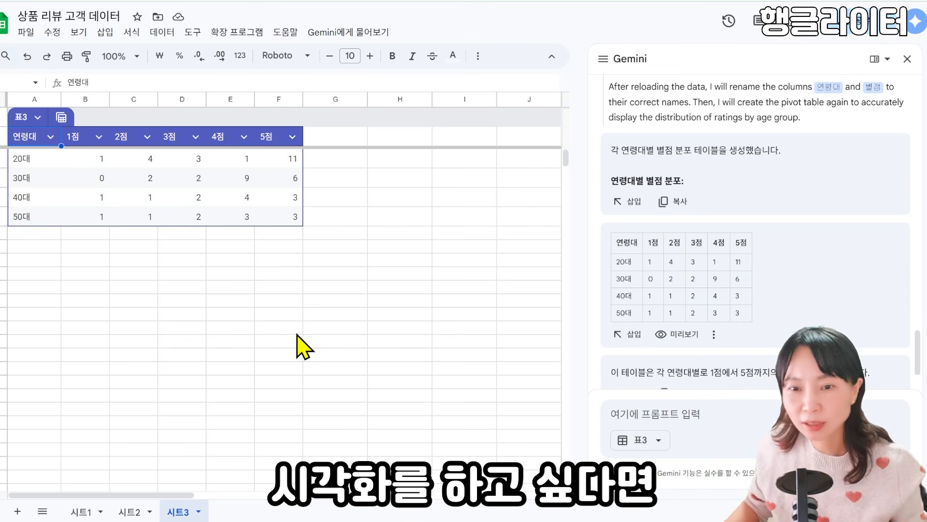
Ask Gemini "위의 표를 막대 그래프로 시각화하고 싶은데, 1점부터 5점까지 비율이 잘 드러나게 하고 싶어. 우선 어떤 식으로 시각화를 하면 좋을지 아이디어를 줄래" and examine its chart
left_click(710, 416)
type("위의 표를 막대 그래프로 시각화하고 싶은데, 1점부터 5점까지 비율이 잘 드러나게 하고 싶어. 우선 어떤 식으로 시각화를 하면 좋을지 아이디어를 줄래")
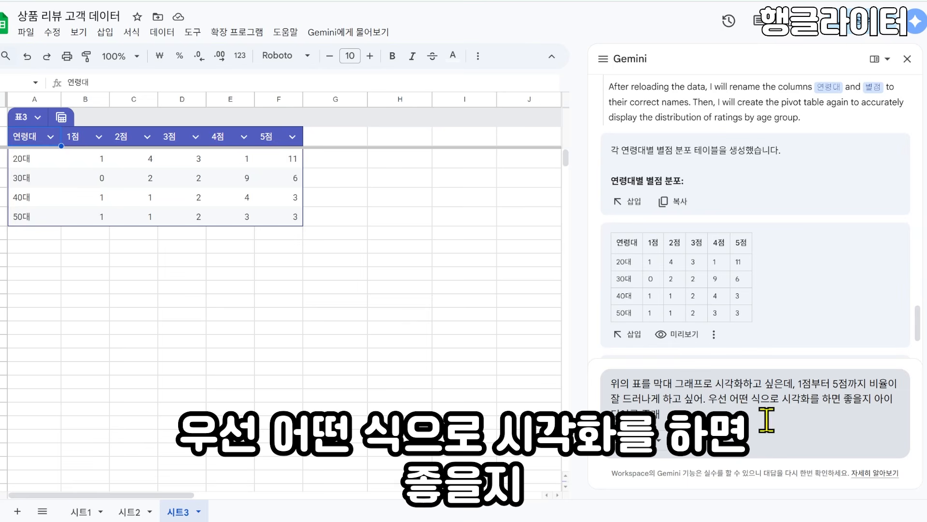
left_click(692, 413)
key("Return")
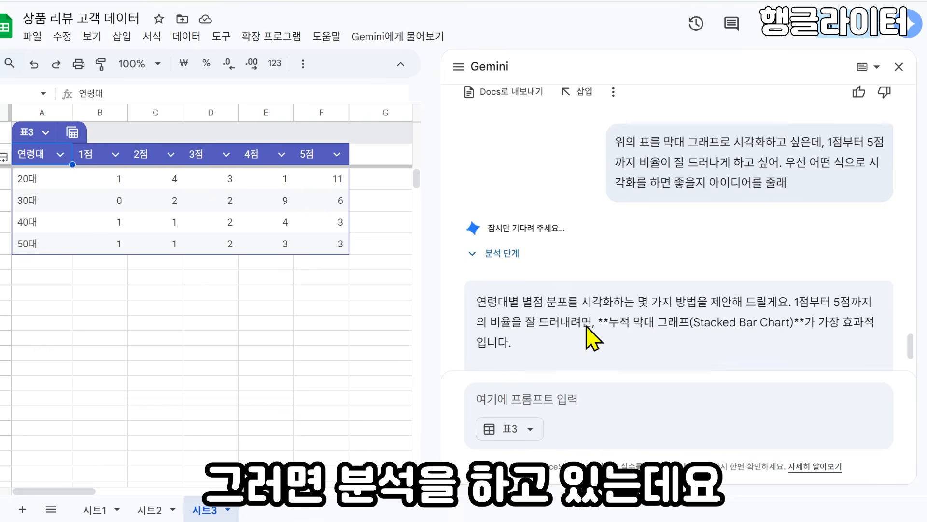
scroll(768, 268, "up", 3)
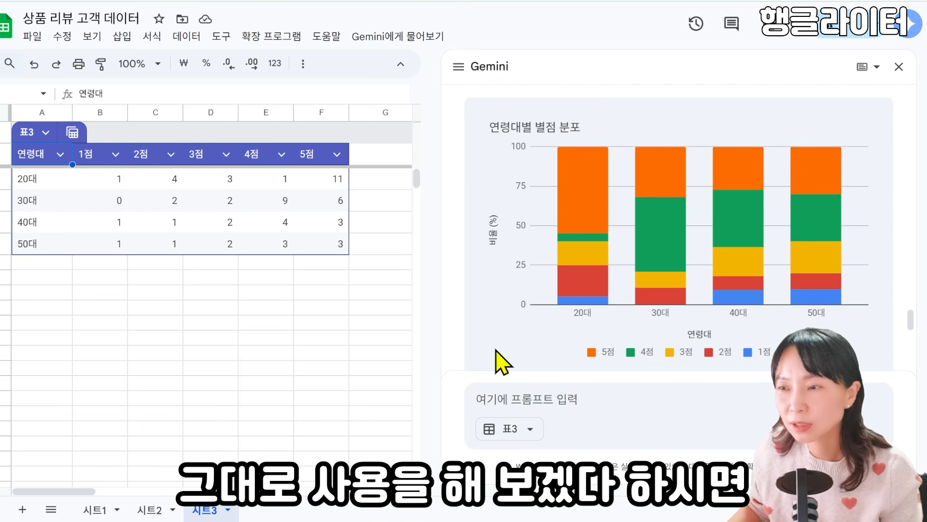
mouse_move(836, 262)
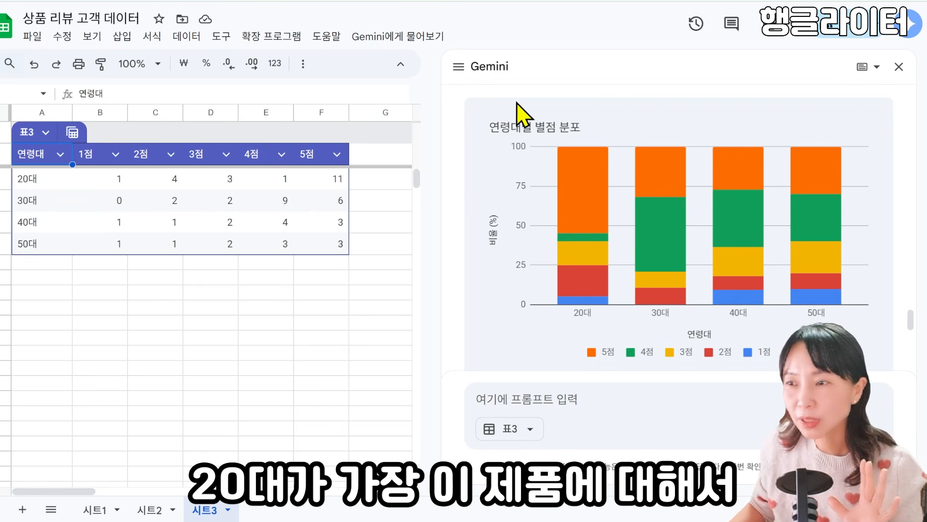
mouse_move(605, 234)
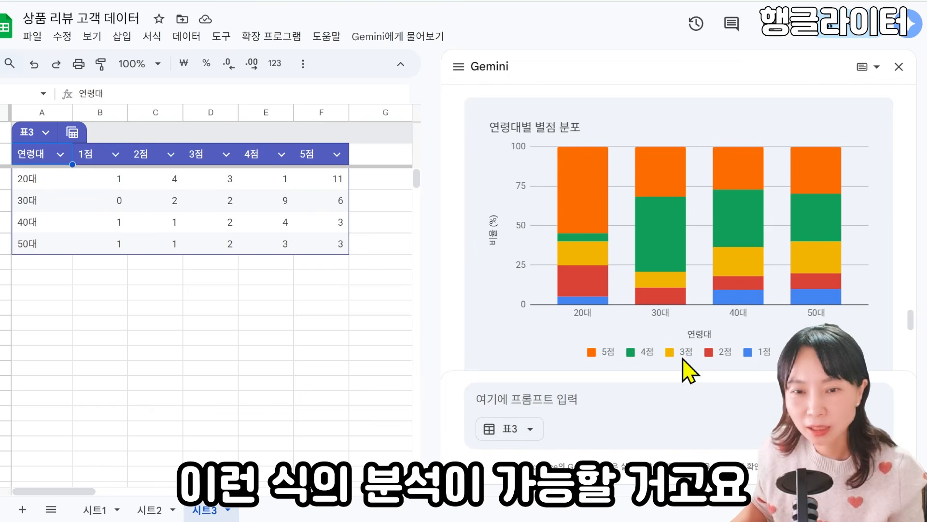
Insert Gemini's stacked 연령대별 별점 분포 chart into the spreadsheet and close the Gemini assistant
scroll(677, 323, "down", 1)
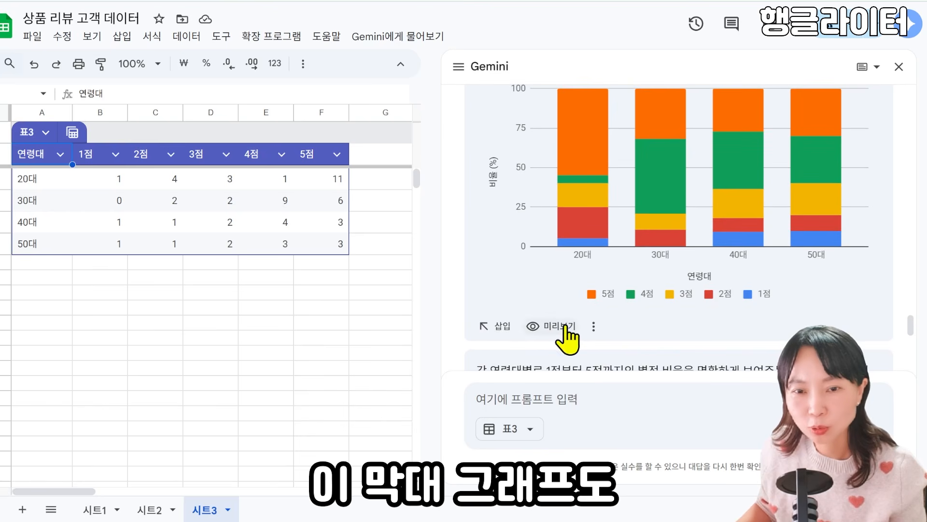
left_click(496, 328)
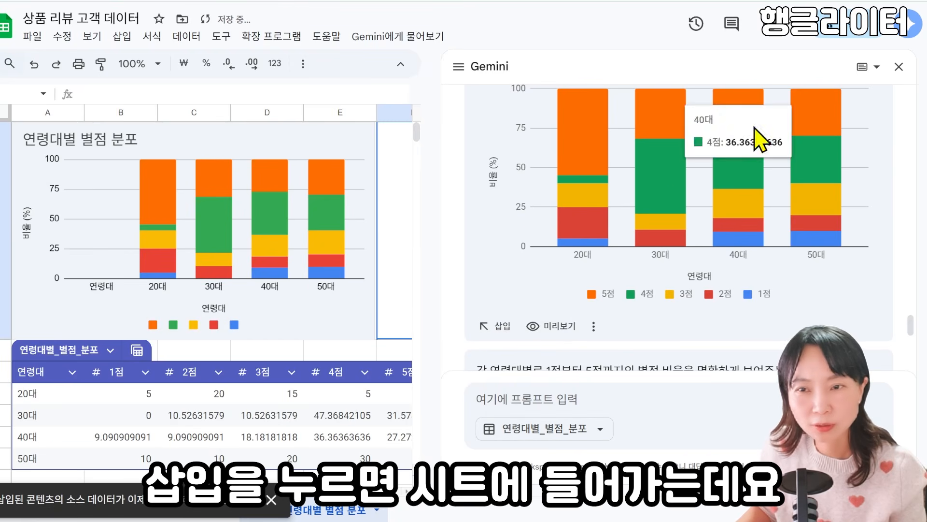
left_click(893, 78)
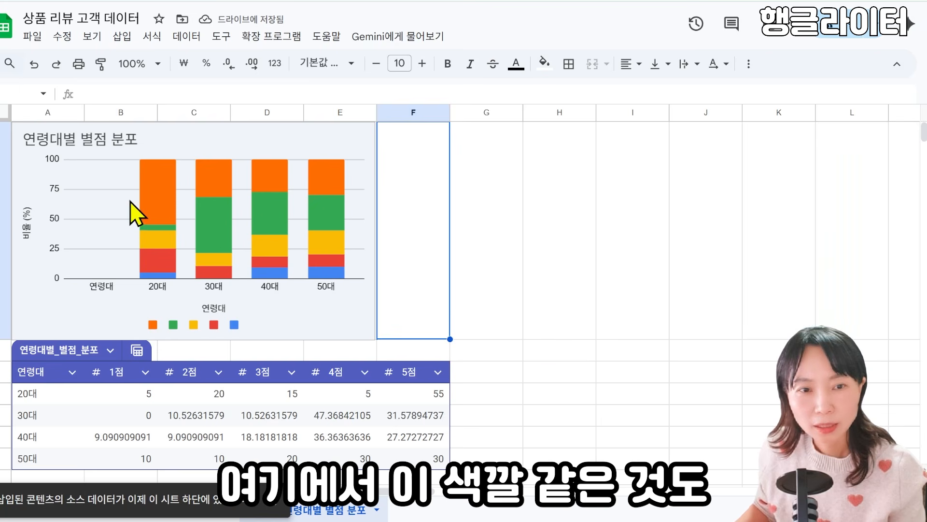
Change the fill color of the 2점 segments in the inserted chart to magenta and open the chart title for editing
left_click(179, 191)
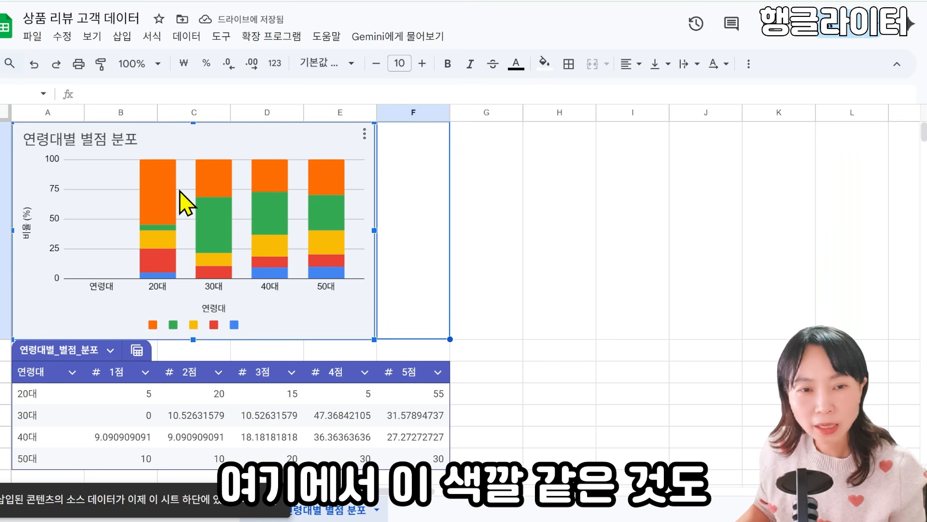
left_click(565, 207)
double_click(72, 140)
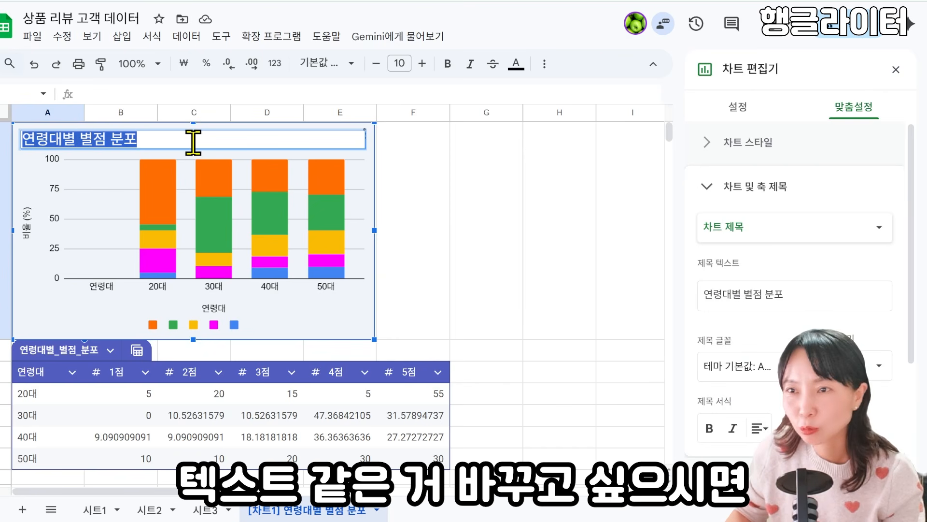
left_click(490, 220)
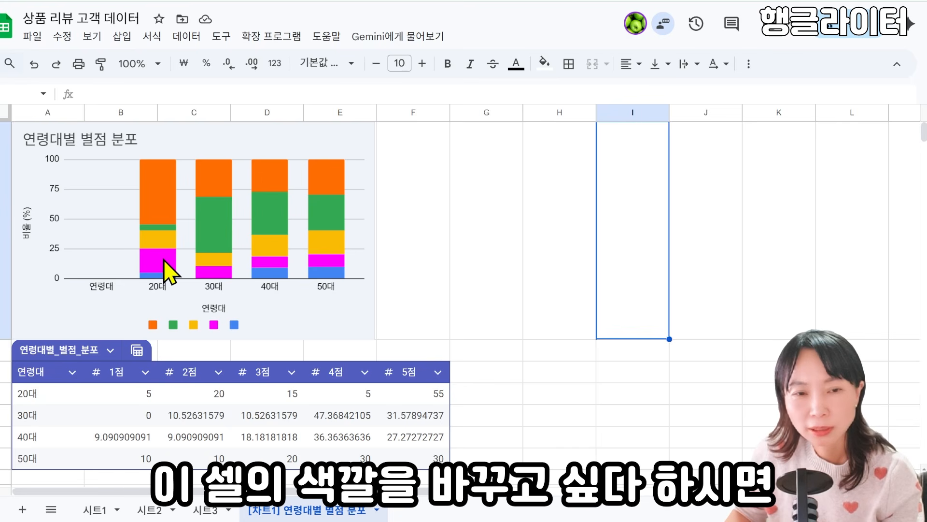
Set the fill color of the chart series 열 2 to the standard teal and open the chart's options with the download choice
left_click(163, 258)
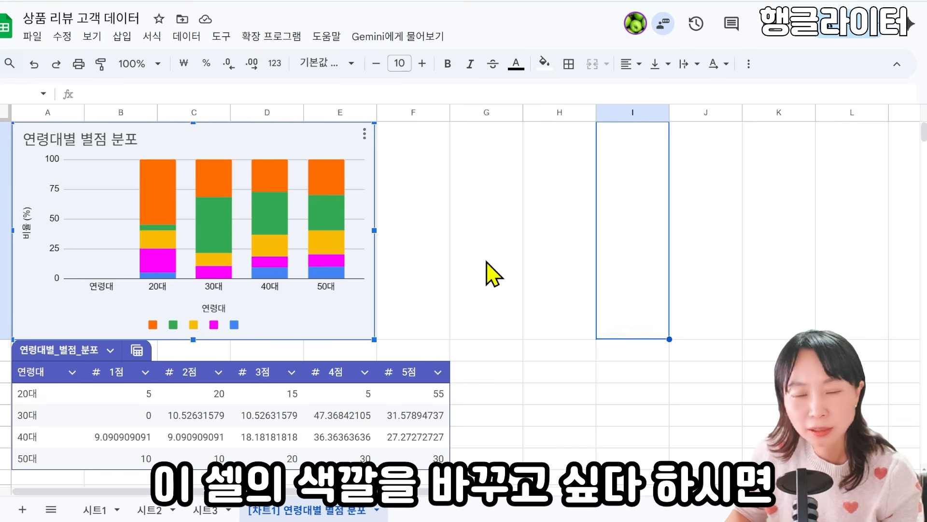
double_click(158, 259)
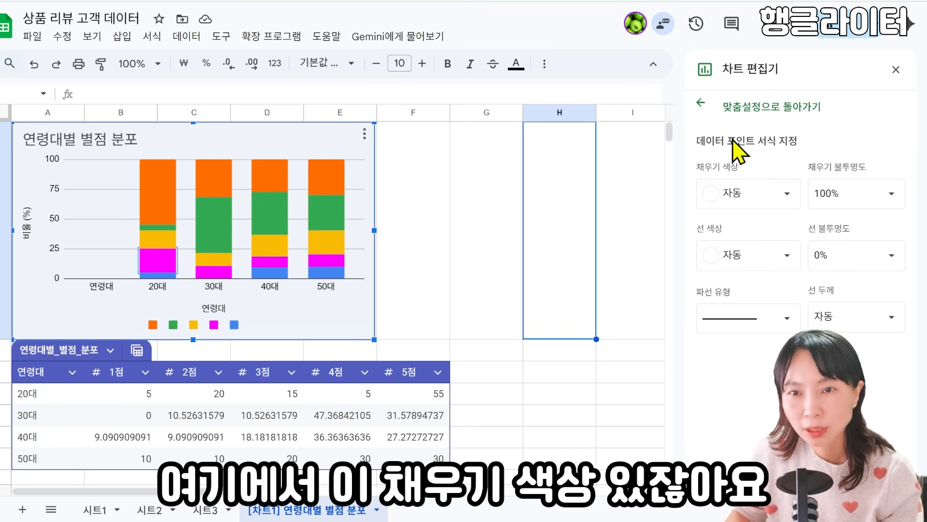
left_click(701, 102)
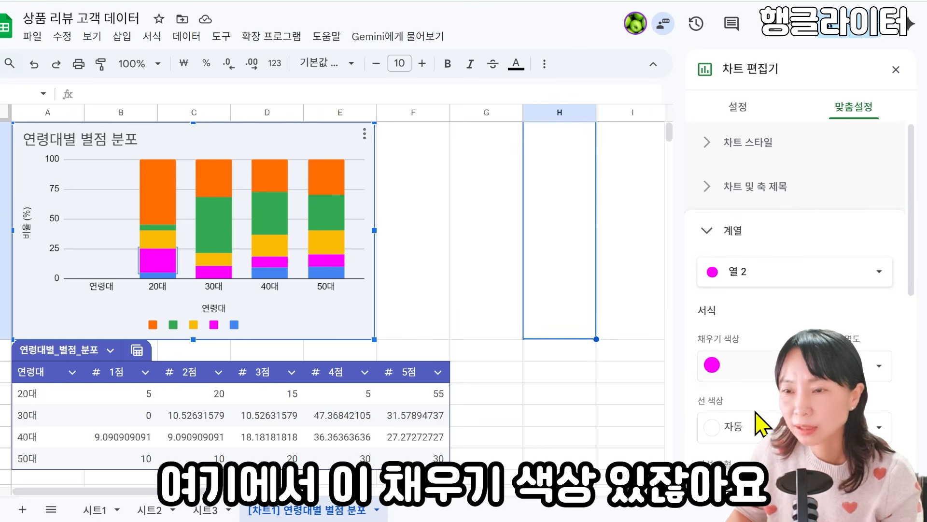
left_click(740, 366)
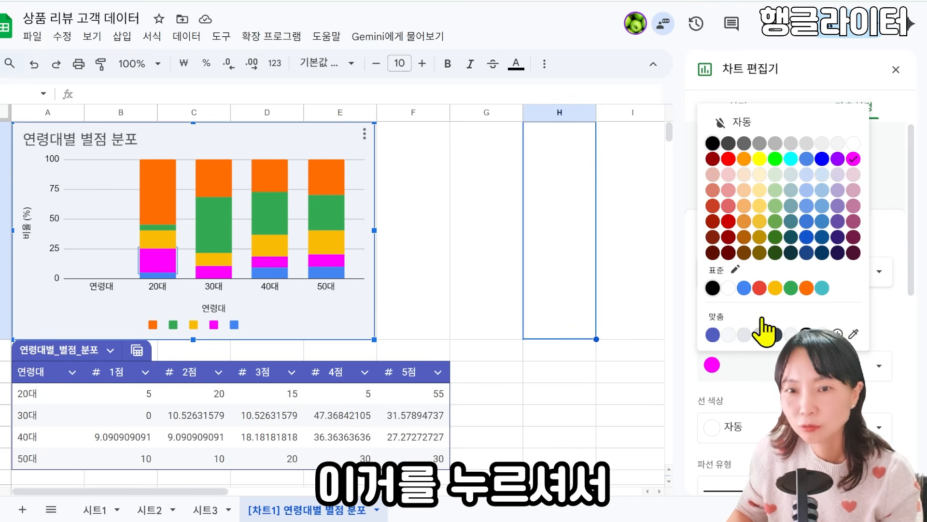
left_click(822, 288)
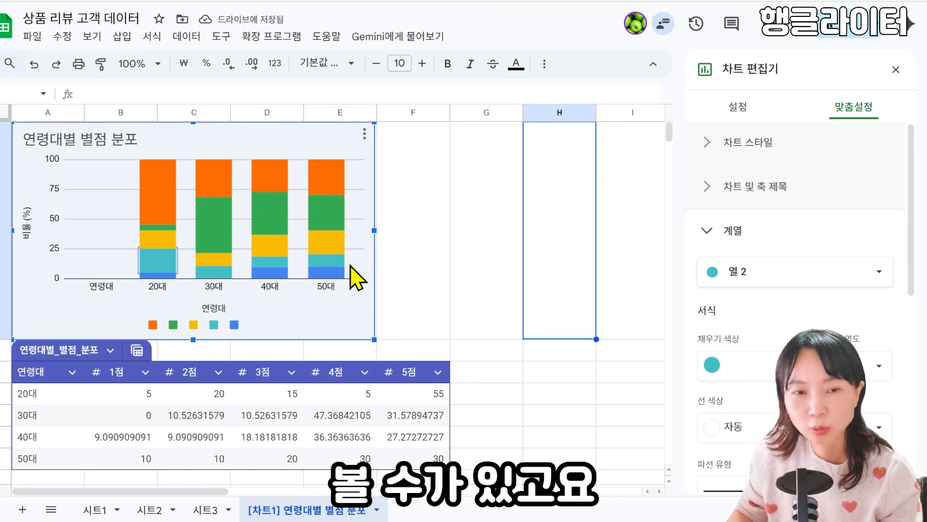
left_click(364, 134)
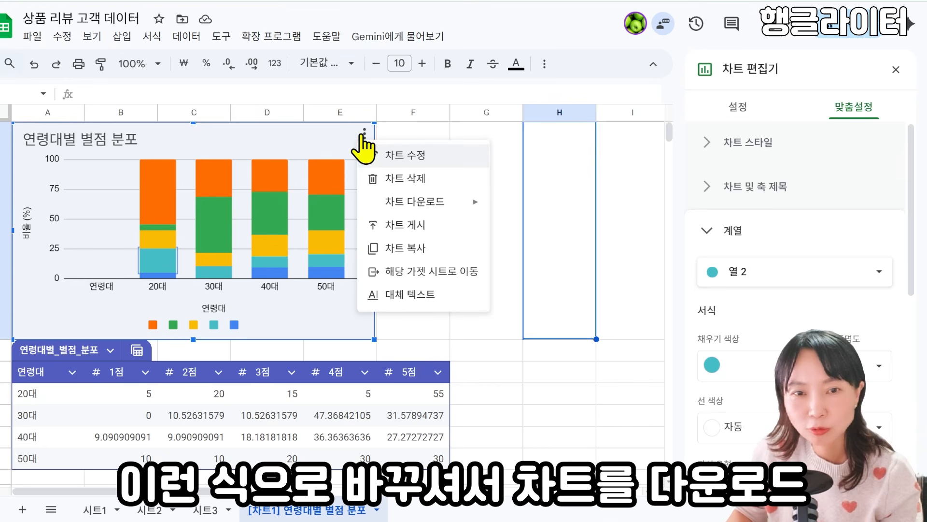
mouse_move(420, 201)
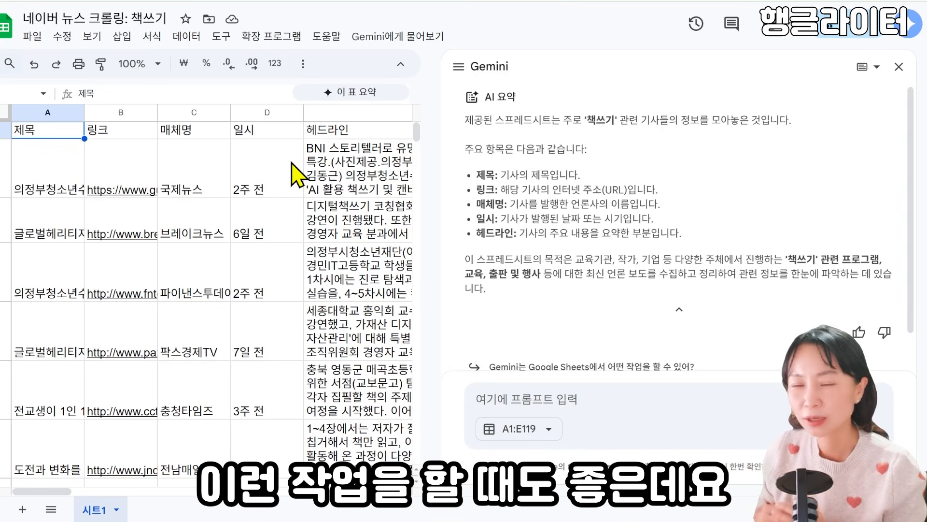
In 네이버 뉴스 크롤링: 책쓰기, enter an AI formula in F2 over A2:E2, prompting as a 10-year data analyst for three core keywords excluding 책쓰기
left_click(898, 66)
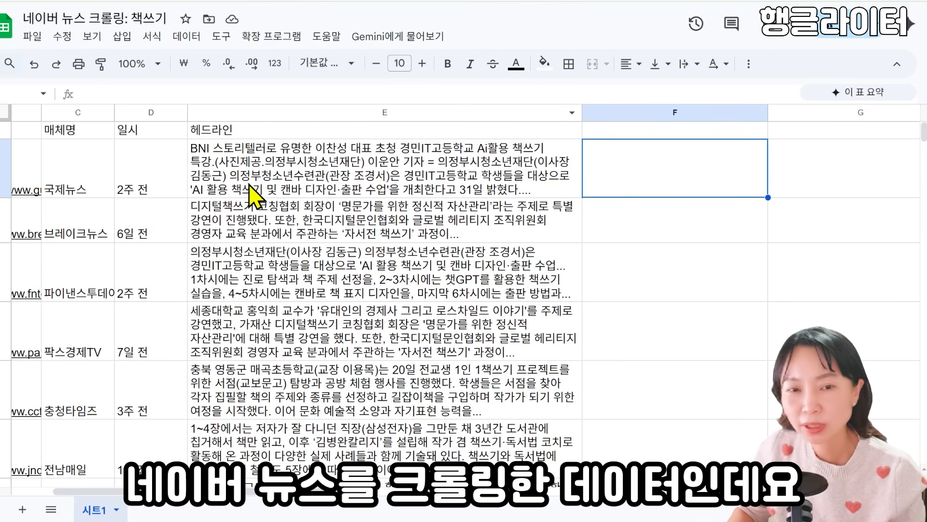
scroll(256, 193, "down", 15)
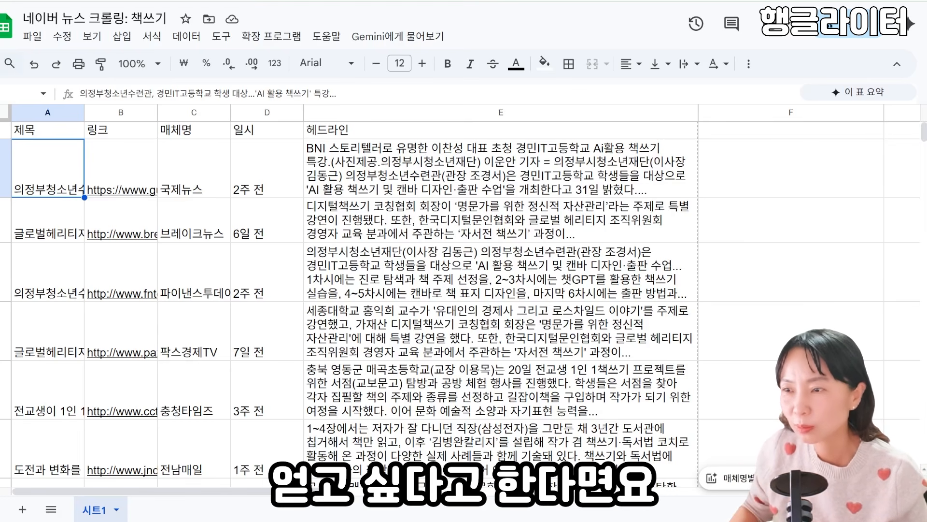
left_click(740, 169)
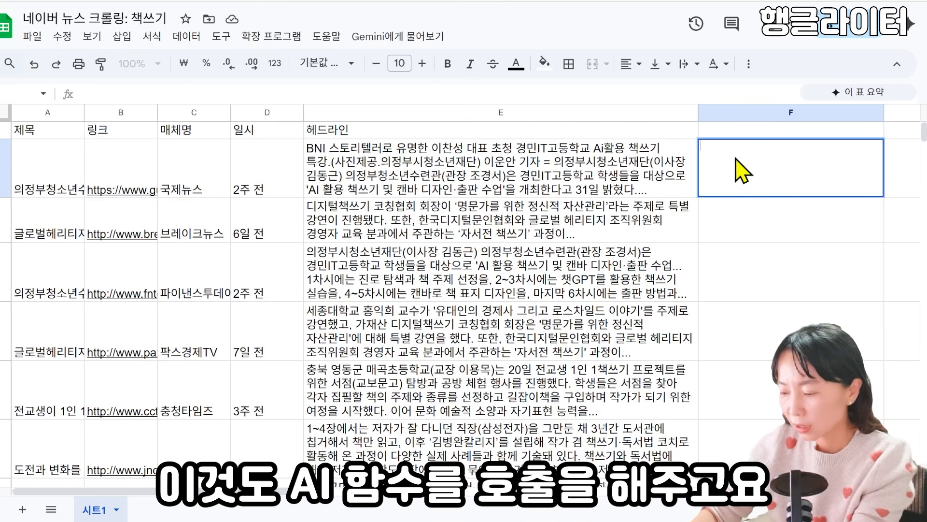
type("=AI(\"")
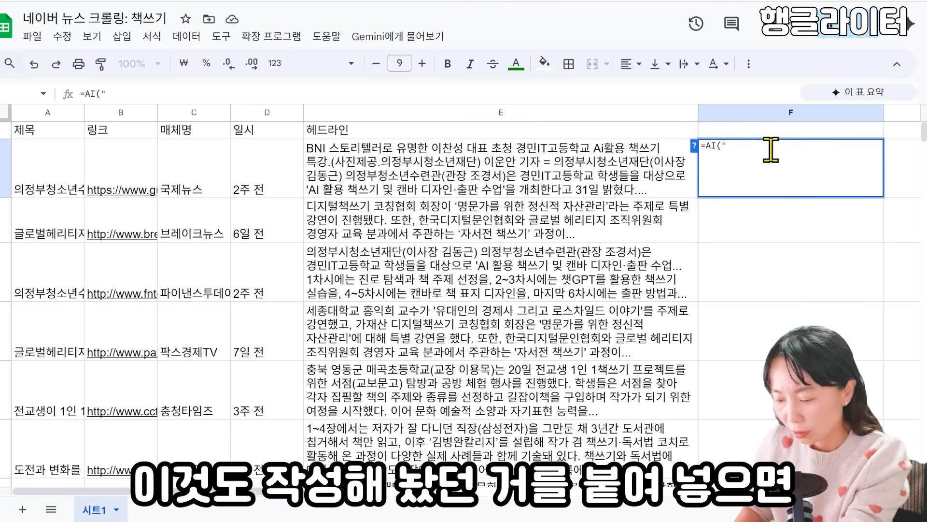
type("너는 10년차 데이터 분석가로 대량의 데이터에서 의미 있는 인사이트를 도출하는 데 익숙해. 이 자료는 최근 6개월간 책쓰기에 관련한 기사를 크롤링한 거야. 제목과 매체, 헤드라인 내용인데, 제목과 헤드라인을 보고 이 기사의 주요 키워드를 3개씩 추출해줘. 책쓰기는 전체 주제기 때문에 빼주고. 관련해서 무의미한 단순 반복 키워드가 아닌, 핵심 콘텐츠가 될 수 있는 키워드 위주로 추출해줘")
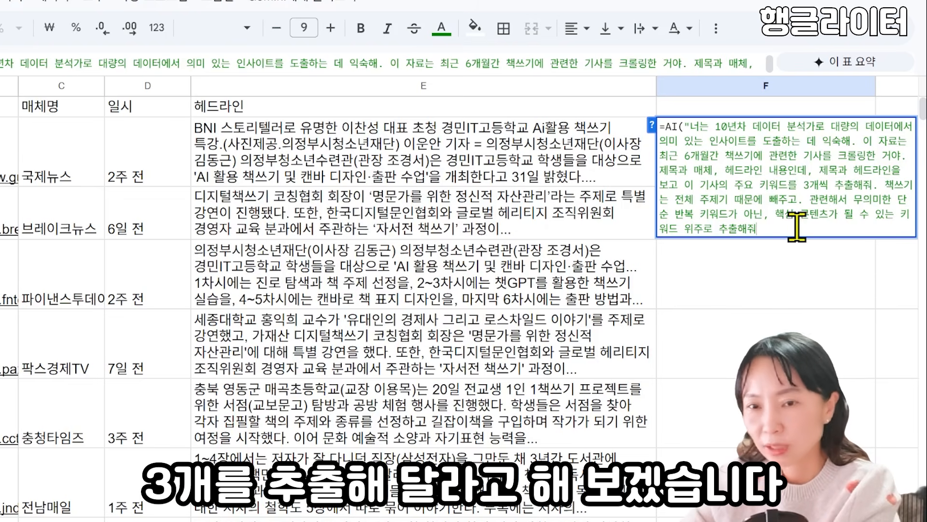
type(",")
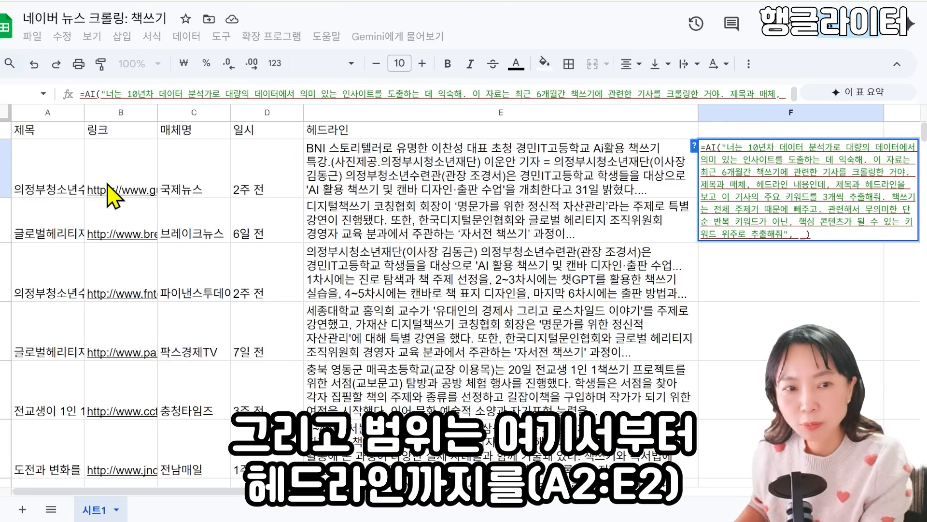
left_click(65, 167)
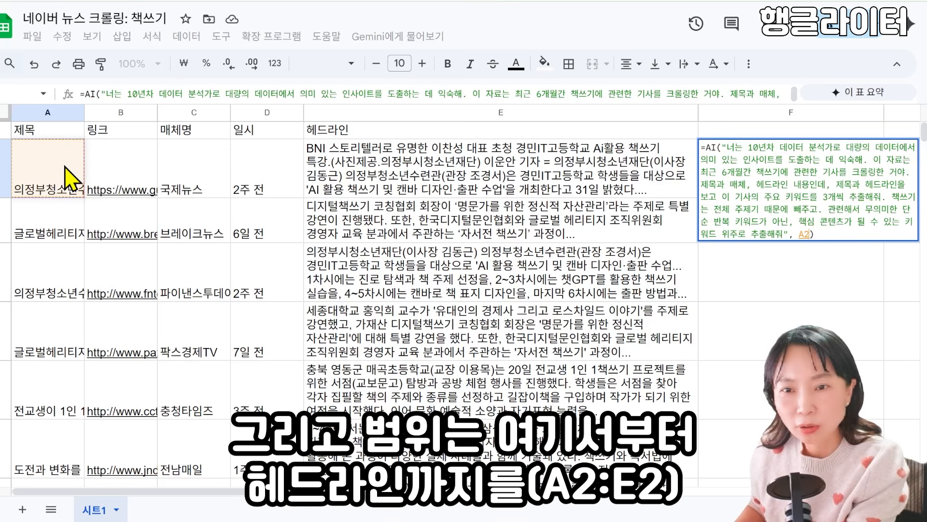
left_click(486, 186, "shift")
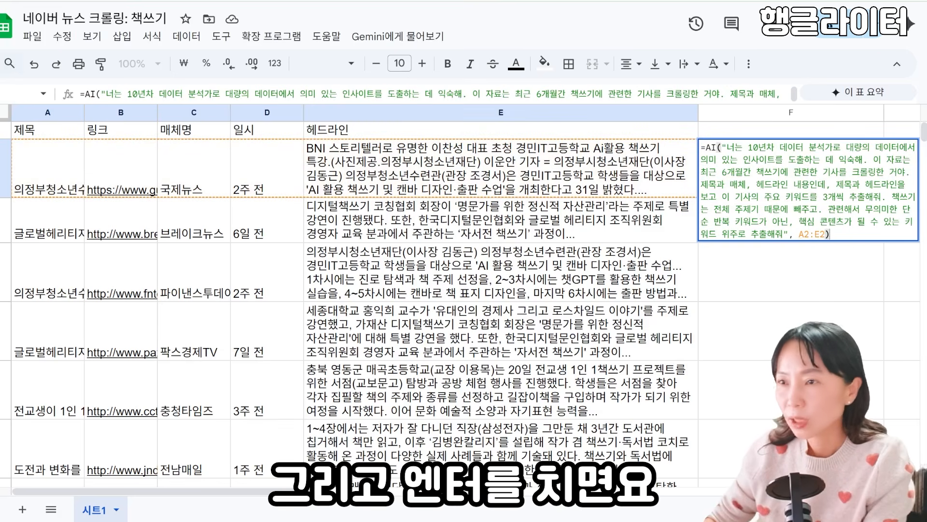
key("Return")
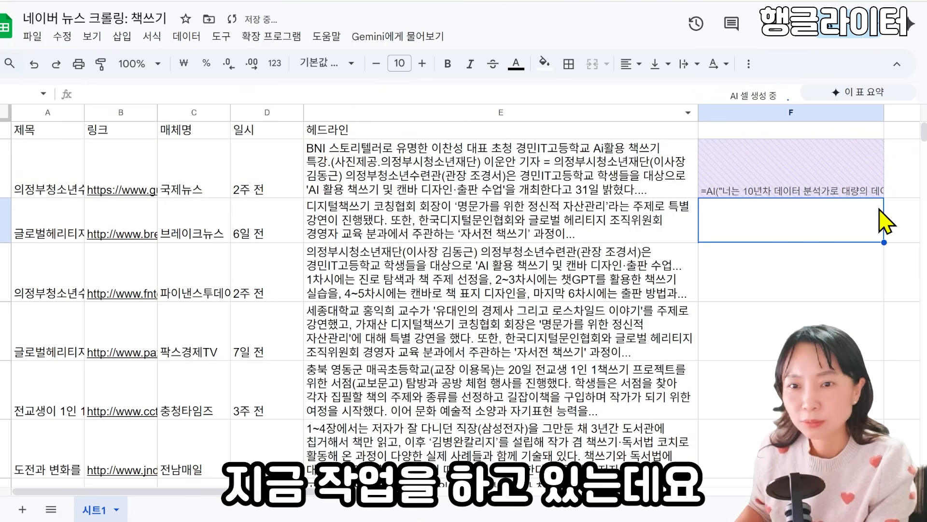
Fill the AI keyword formula from F2 down to F119, generate the results, and look over the keywords extracted for the articles
left_click(867, 192)
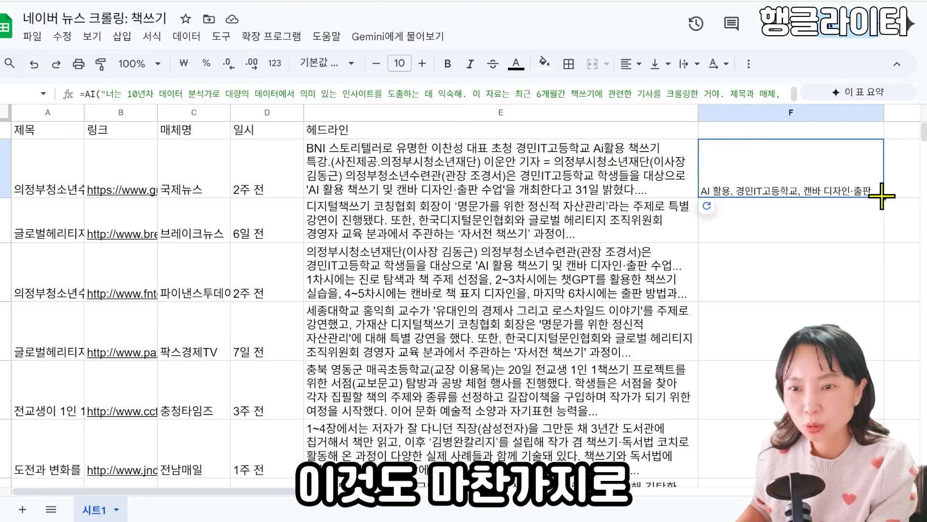
left_click_drag(884, 197, 873, 362)
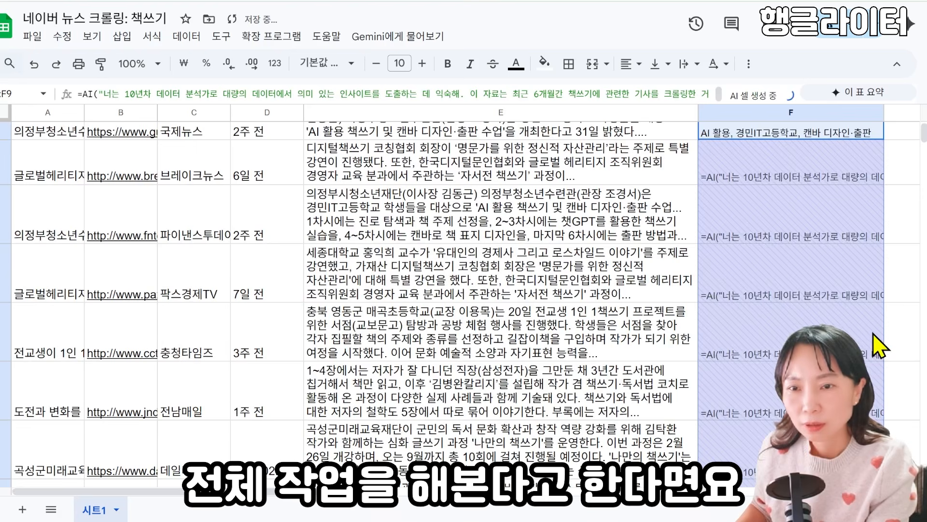
scroll(877, 300, "down", 15)
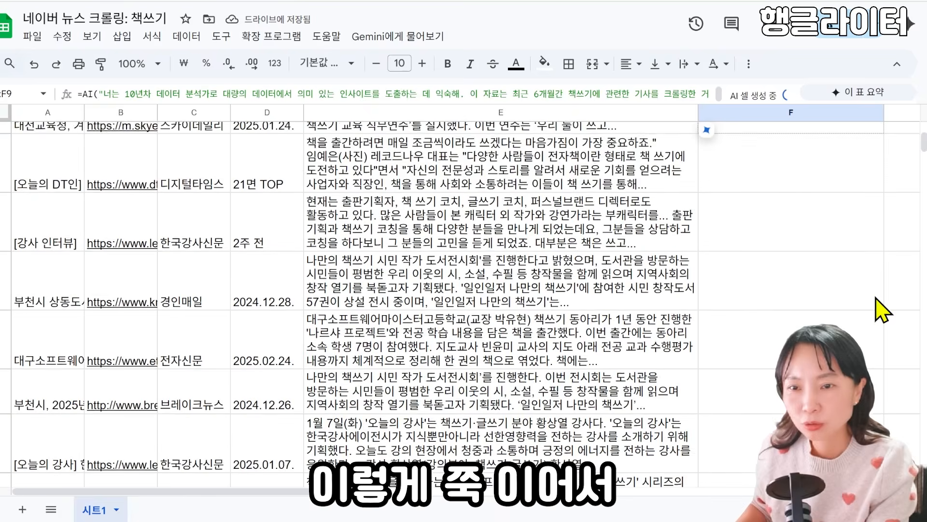
scroll(875, 313, "down", 20)
left_click_drag(875, 313, 864, 366)
scroll(865, 366, "up", 8)
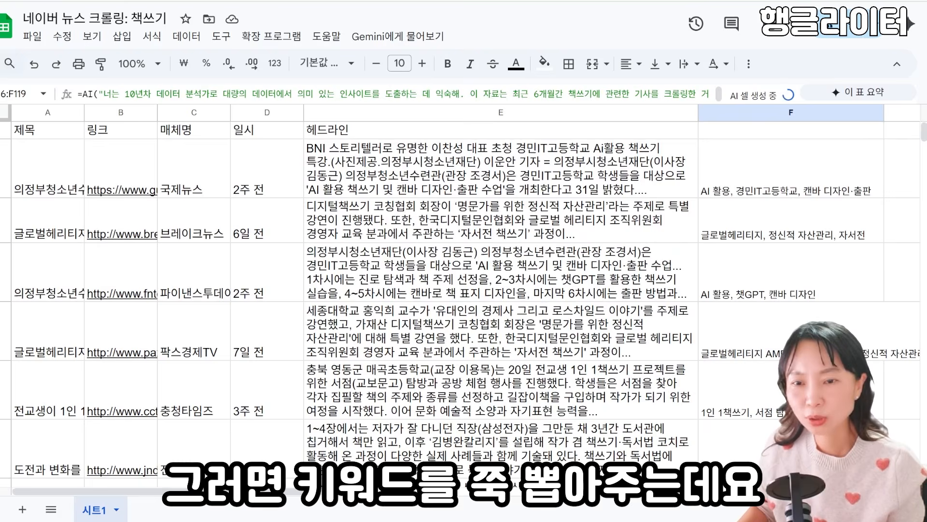
scroll(575, 251, "down", 10)
scroll(575, 251, "right", 5)
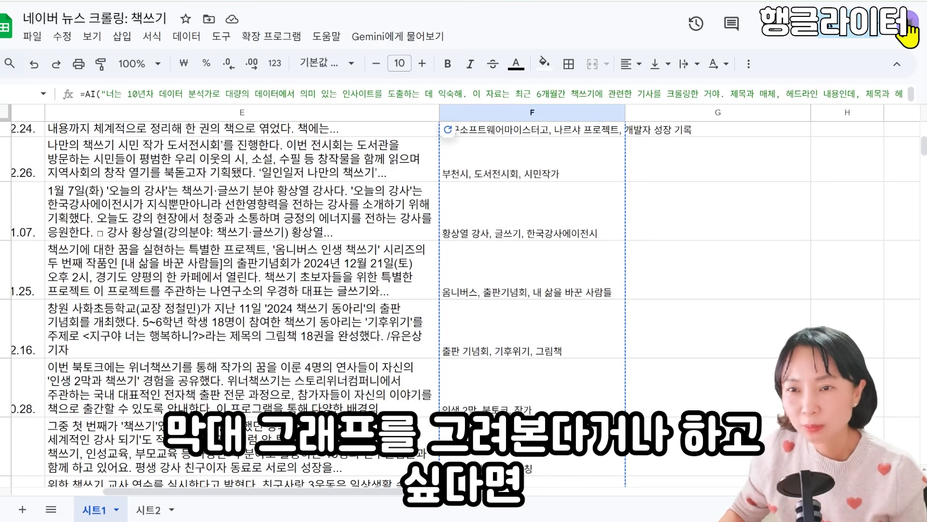
Open Gemini and ask "F열에서 나온 키워드들을 시각화하는 작업을 해보고 싶어. 아직 시각화는 하지 말고, 어떻게 시각화하면 좋을지 아이디어를 줄래"
left_click(907, 27)
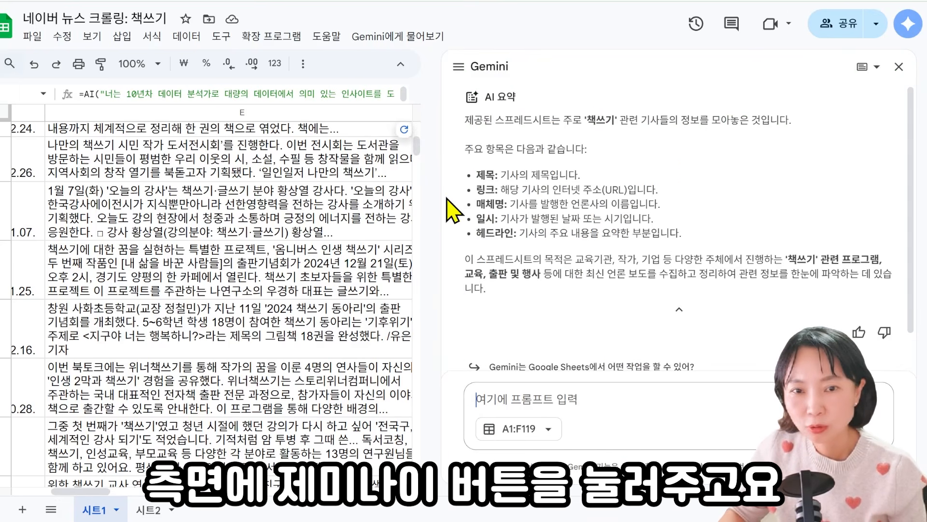
left_click(694, 365)
type("F열에서 나온 키워드들을 시각화해보고 싶어. 아직 시각화는 하지 말고 어떻게 하면 좋을지 아이디어를 줄래")
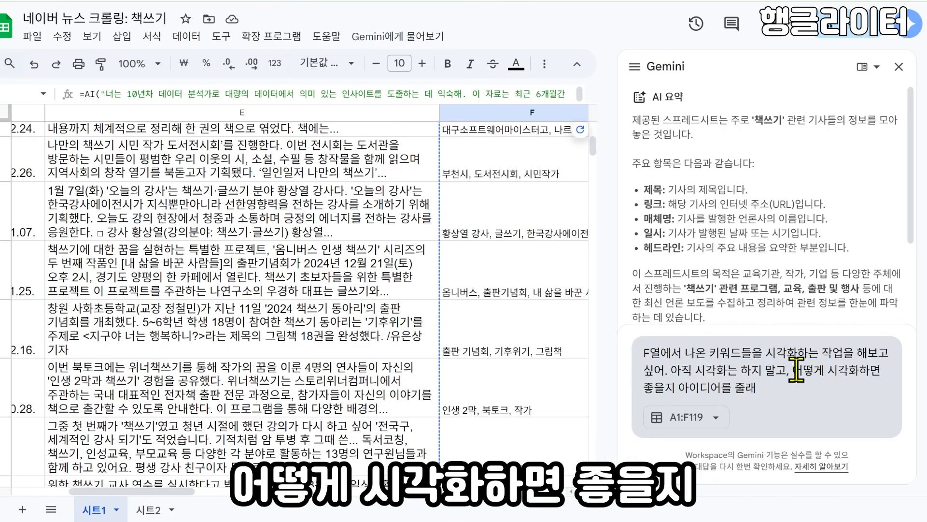
left_click(833, 388)
key("Return")
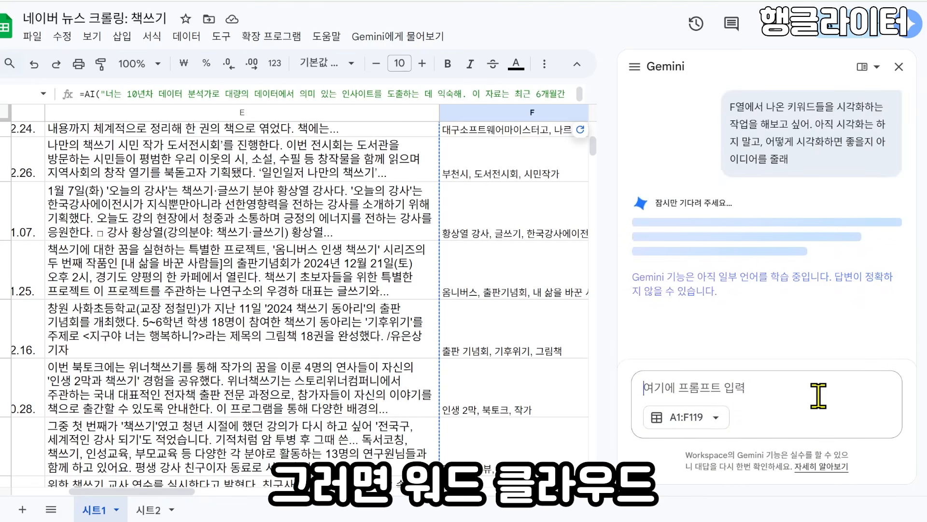
Review Gemini's keyword visualization ideas and request a bar chart with the prompt "막대차트로 작업을 해줘"
scroll(738, 244, "down", 3)
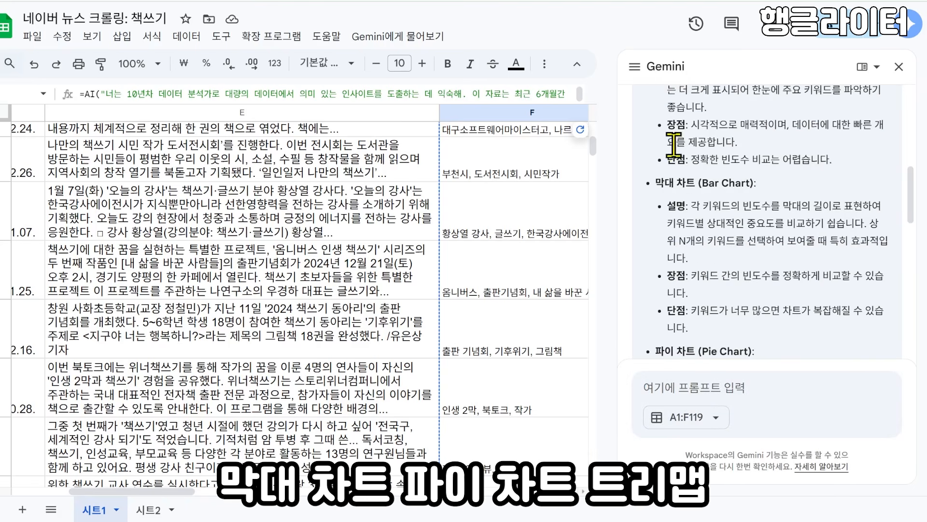
scroll(708, 213, "down", 3)
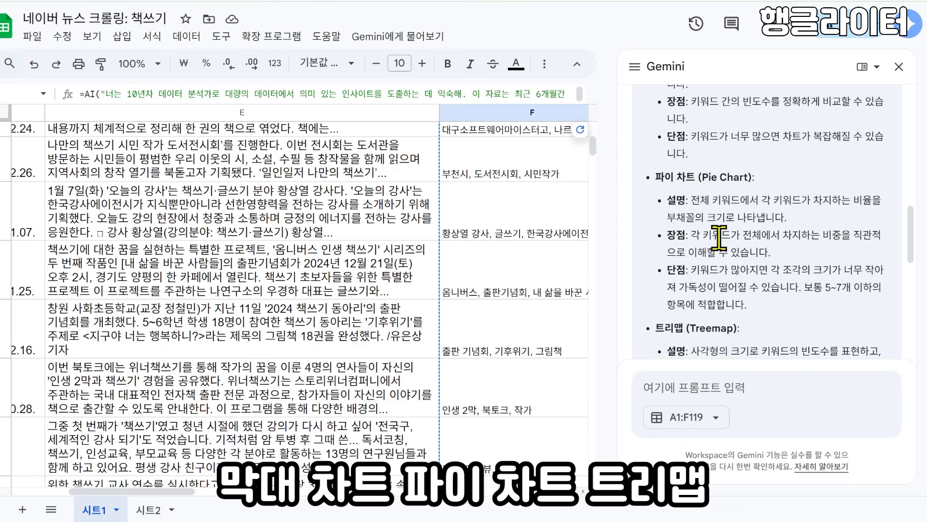
scroll(720, 238, "down", 3)
scroll(747, 212, "down", 3)
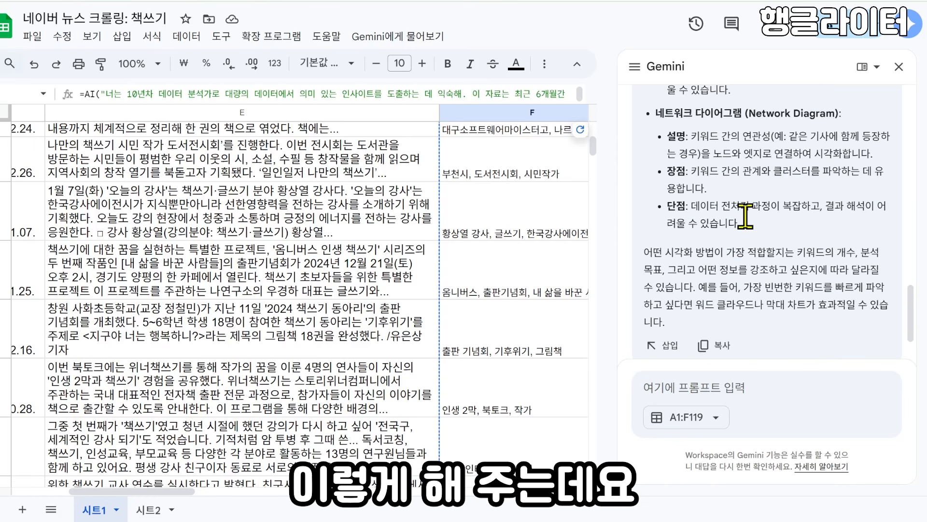
scroll(746, 213, "up", 15)
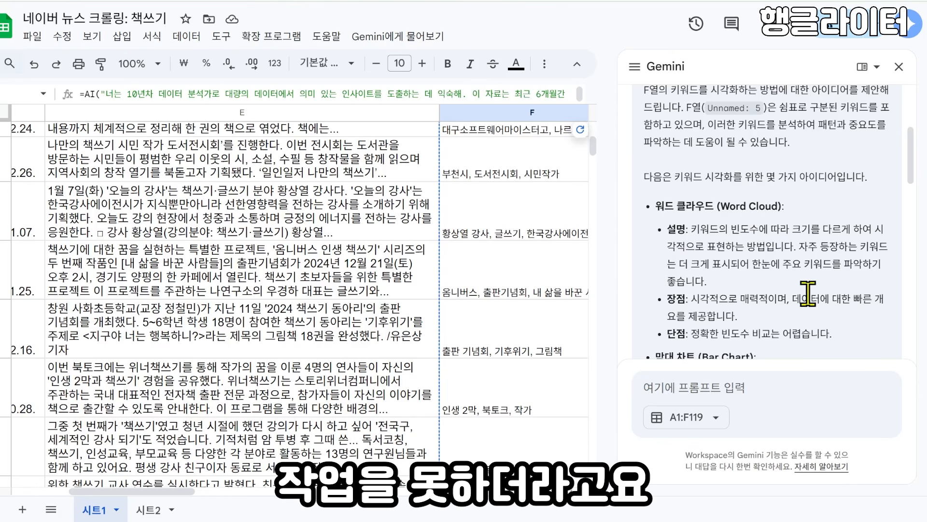
scroll(808, 294, "down", 1)
left_click(747, 386)
type("막대차트로")
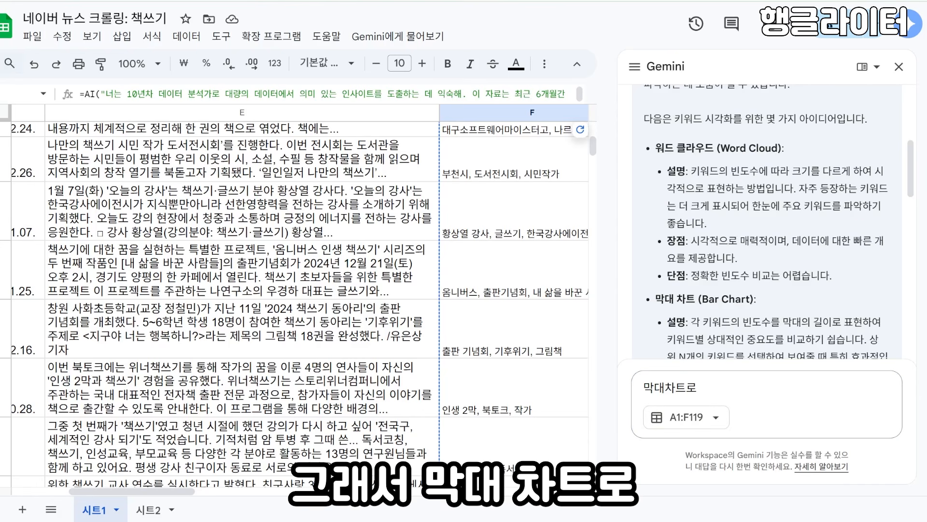
type(" 주요작ㅇ")
type("업을 해")
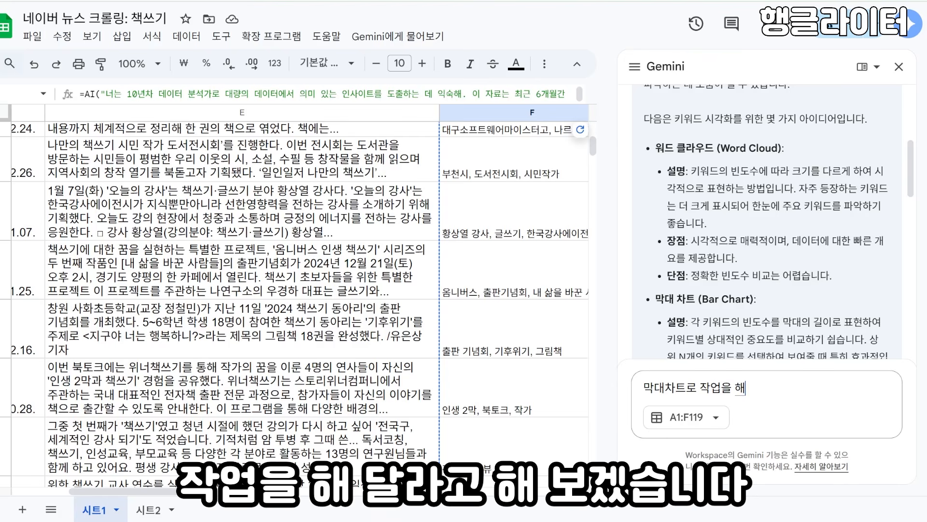
type("줘")
key("Return")
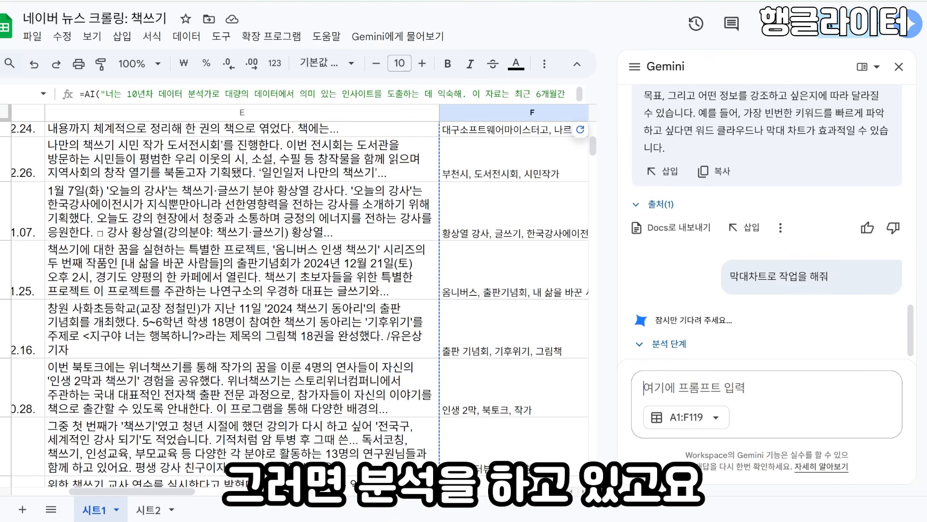
Preview the 키워드 빈도수 bar chart, examine its keywords, and ask Gemini to narrow the data to the 20 most frequent keywords
scroll(850, 300, "up", 1)
left_click(718, 353)
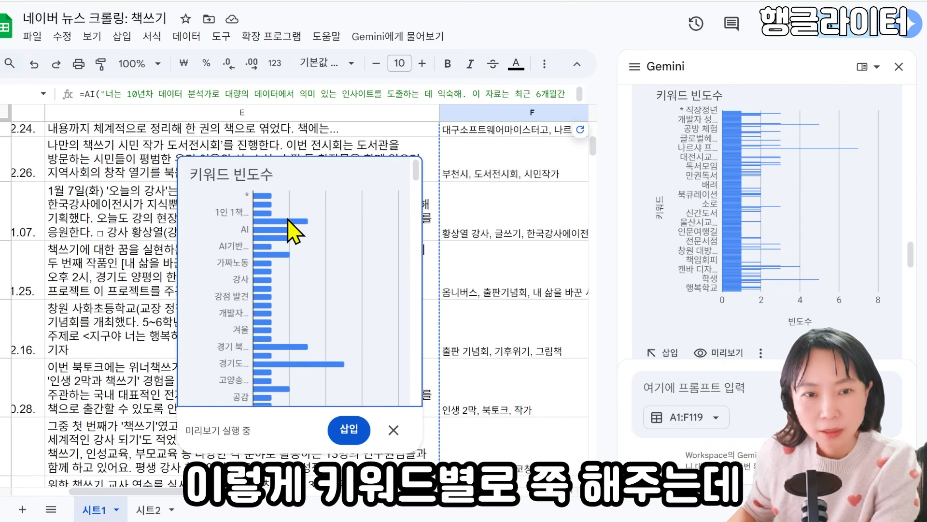
scroll(292, 232, "down", 8)
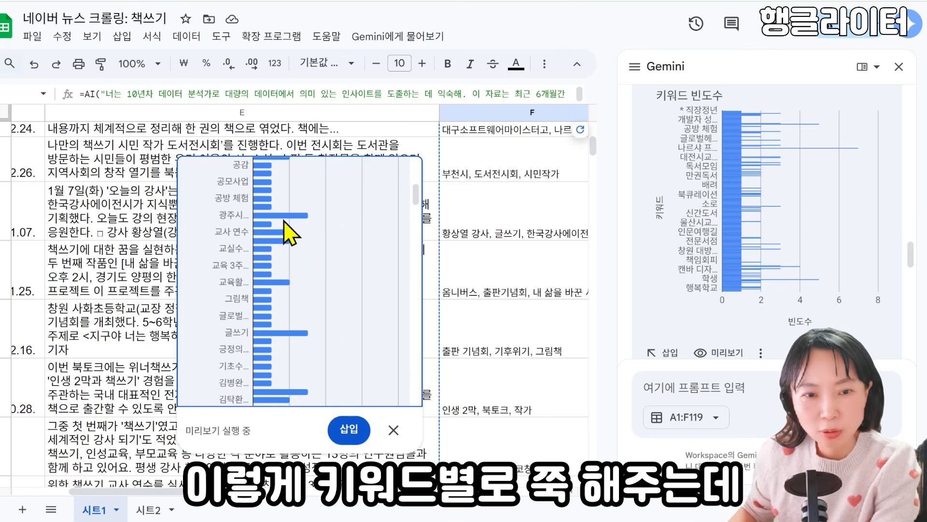
scroll(290, 233, "down", 8)
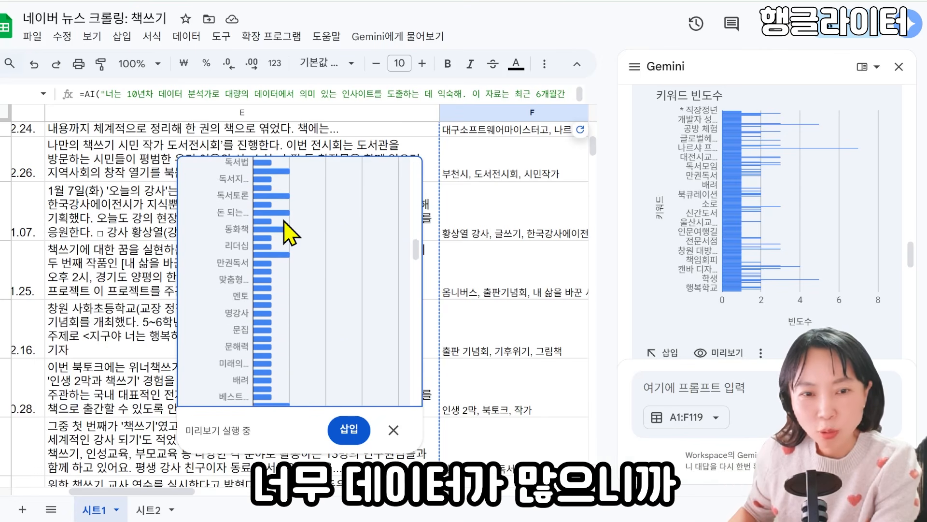
scroll(290, 233, "down", 10)
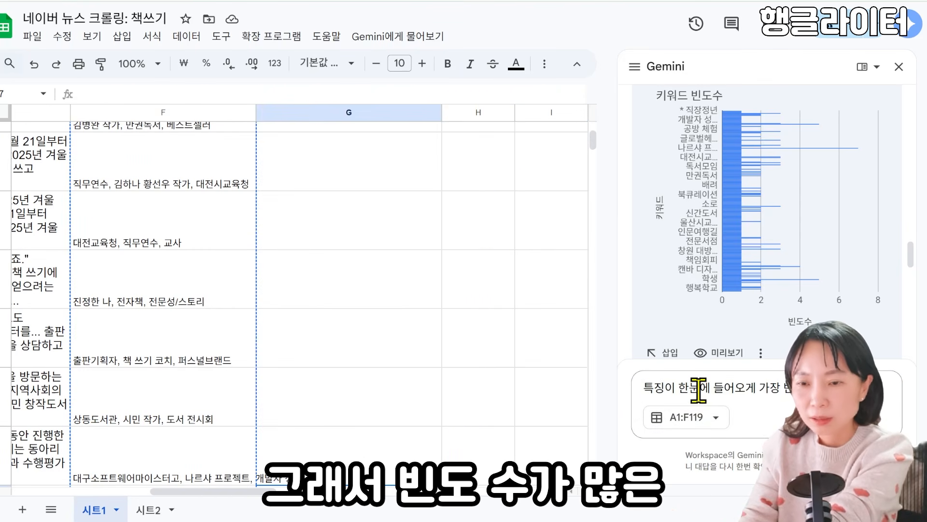
type("20개미")
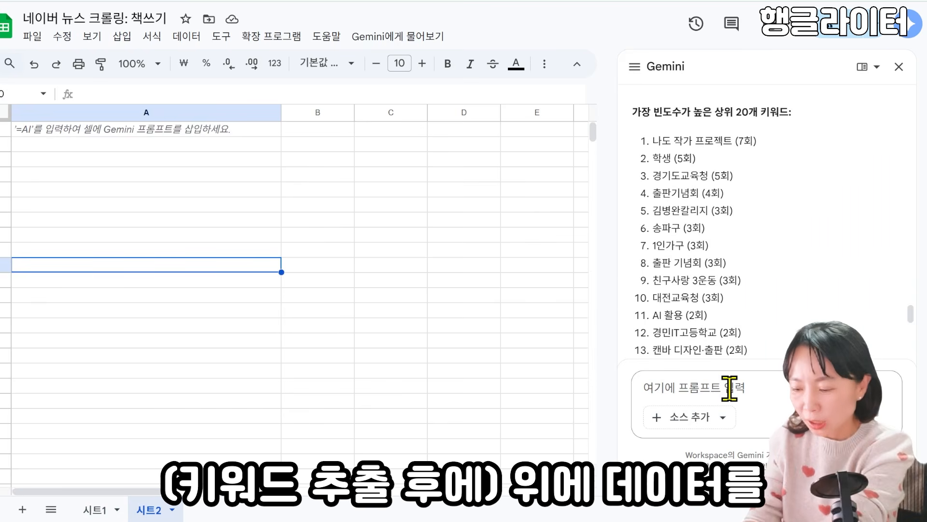
Ask Gemini "위의 데이터를 시트 형식으로 만들어줘" and place the keyword and frequency table in 시트2
left_click(777, 393)
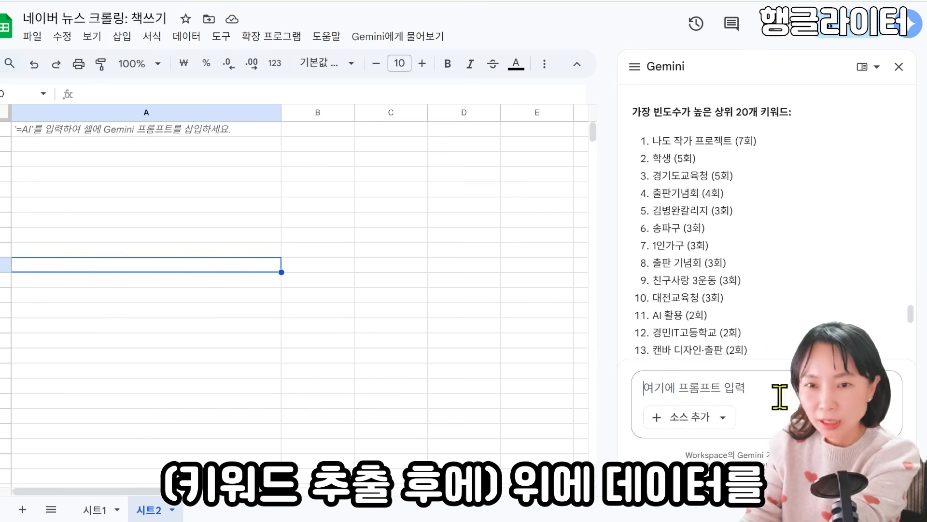
type("위의 데이터를 시트 형식으로 만들어줘")
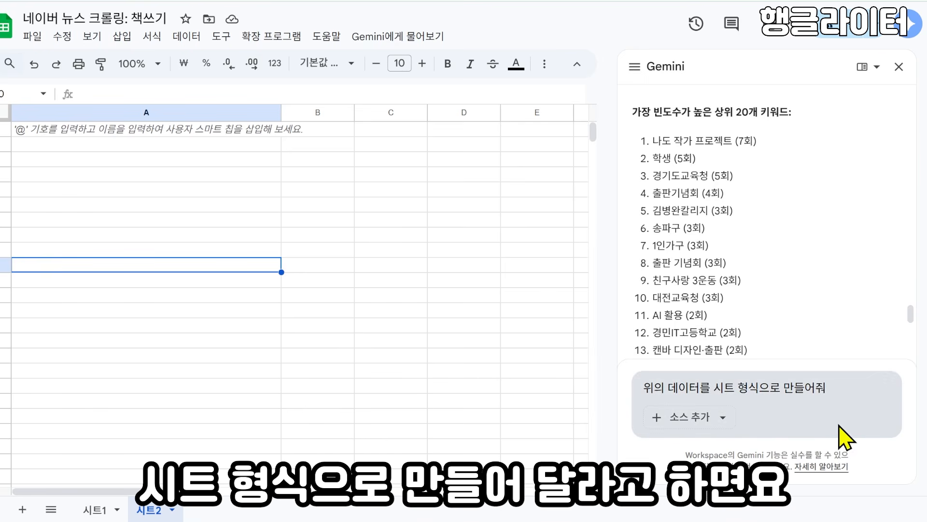
left_click(854, 390)
key("Return")
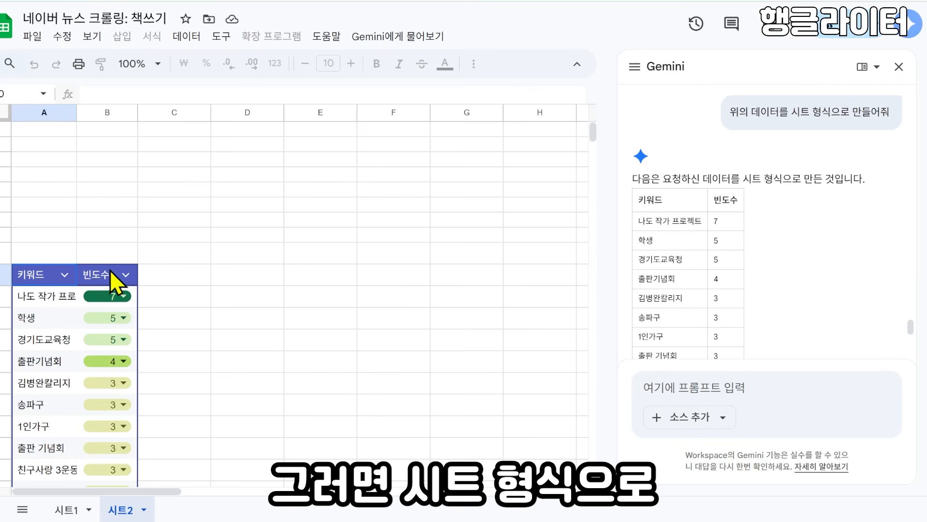
scroll(113, 279, "down", 3)
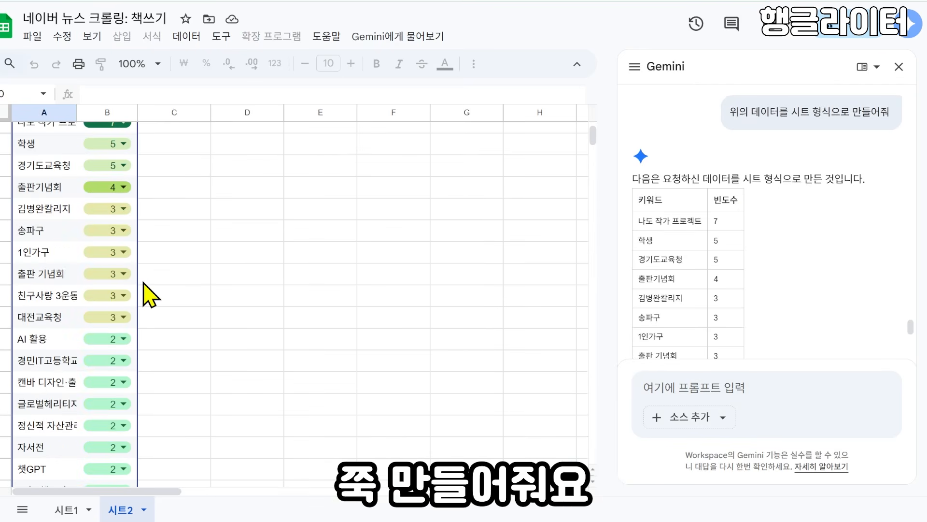
scroll(140, 292, "down", 3)
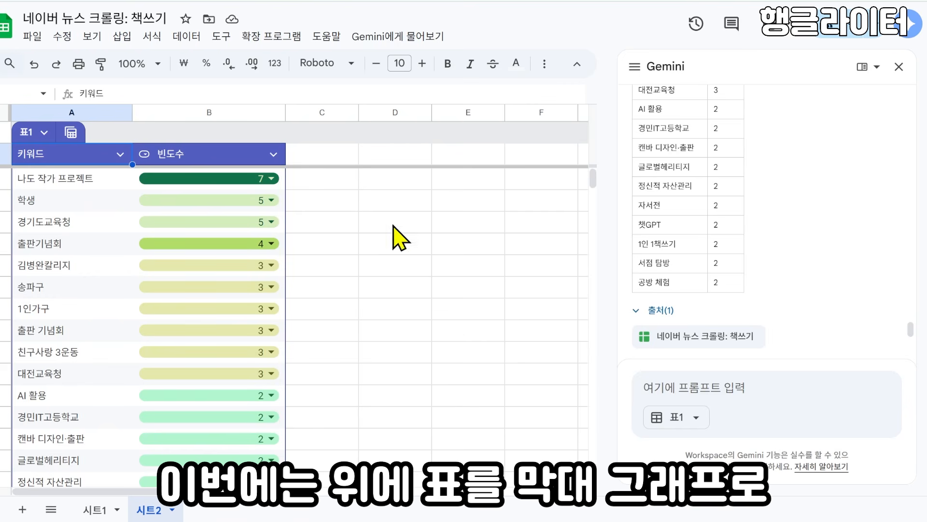
Ask Gemini to chart 표1 with the prompt "위의 표를 막대 그래프로 만들어줘"
type("위의 표ㄹ")
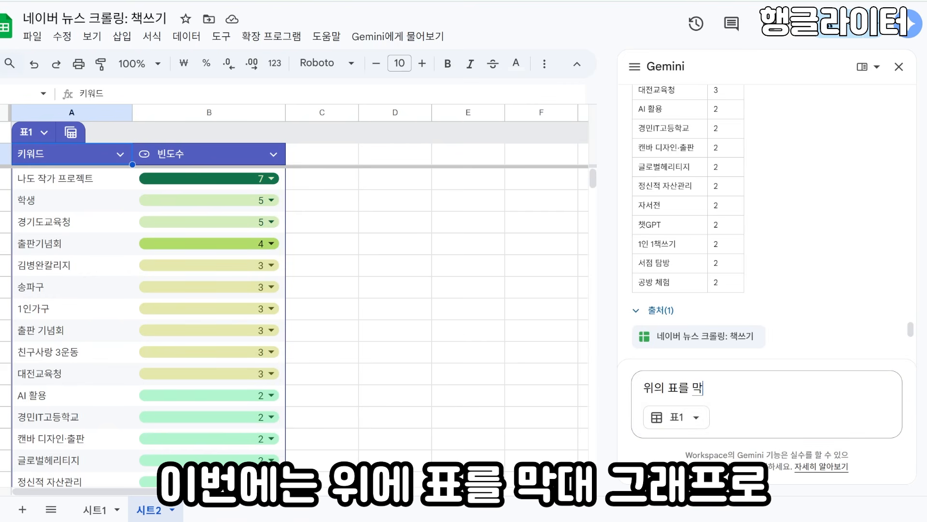
type(" 막대 그래프로 만드")
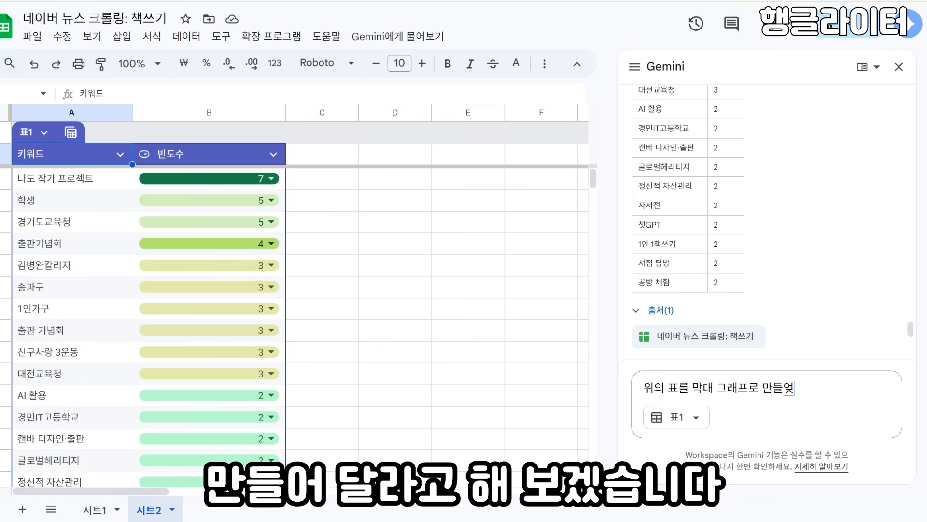
type("ㄹ어줘")
key("Return")
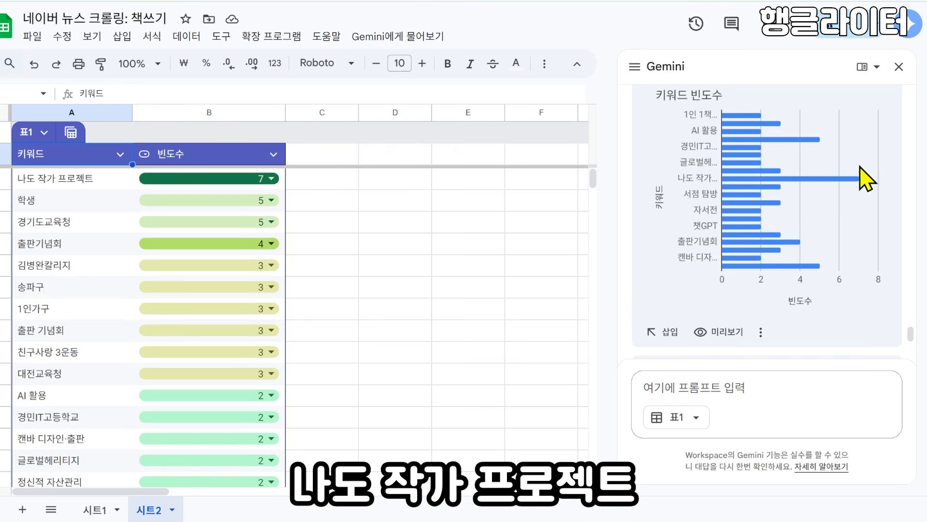
mouse_move(764, 141)
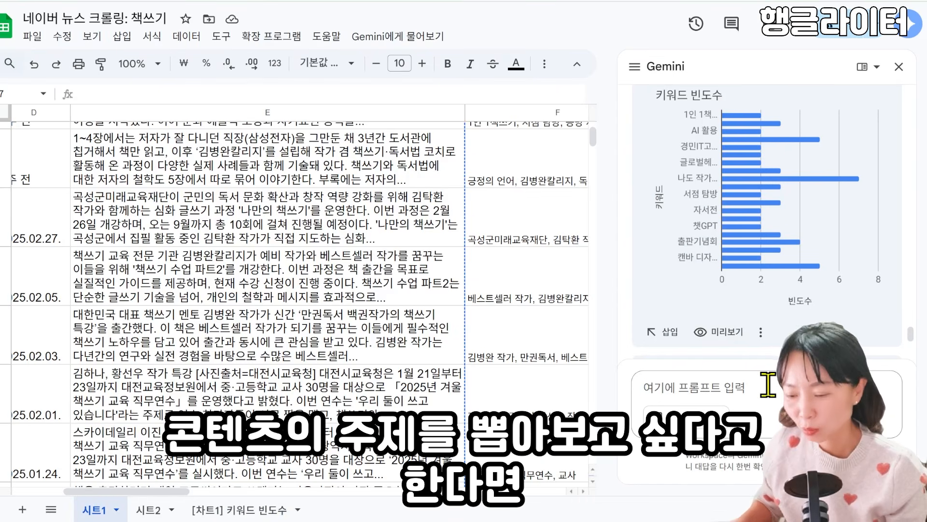
On 시트1, ask Gemini, as the head of an e-book publishing class, for 10 customer-interest content topics from the news trends, and read the suggestions
key("ctrl+v")
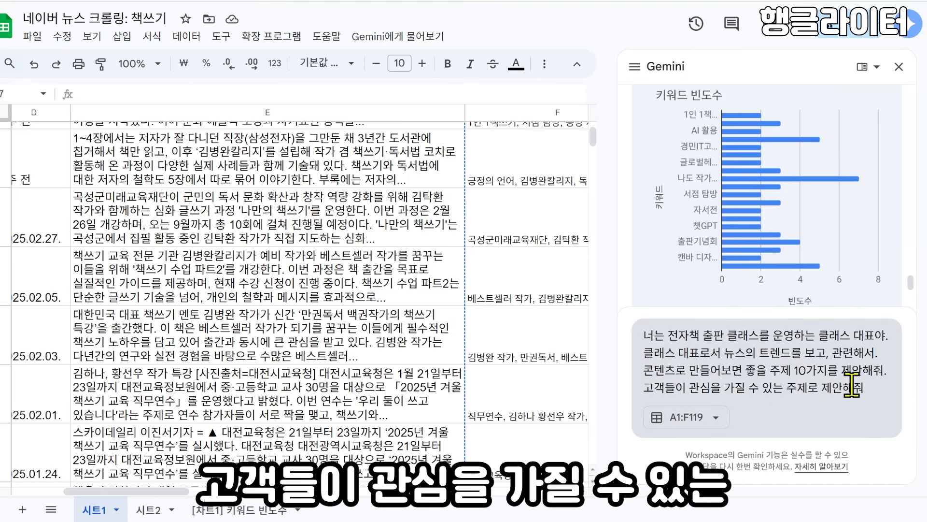
key("Return")
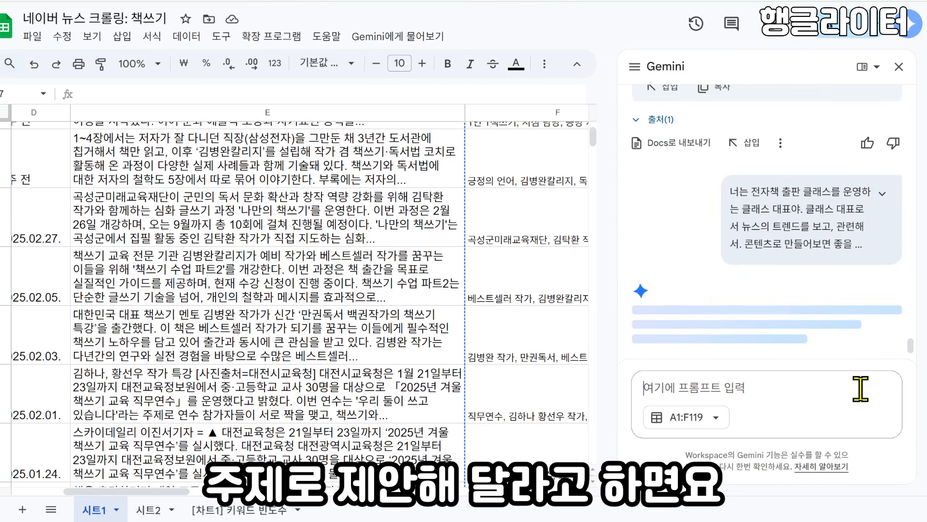
left_click_drag(633, 192, 790, 192)
scroll(835, 207, "down", 2)
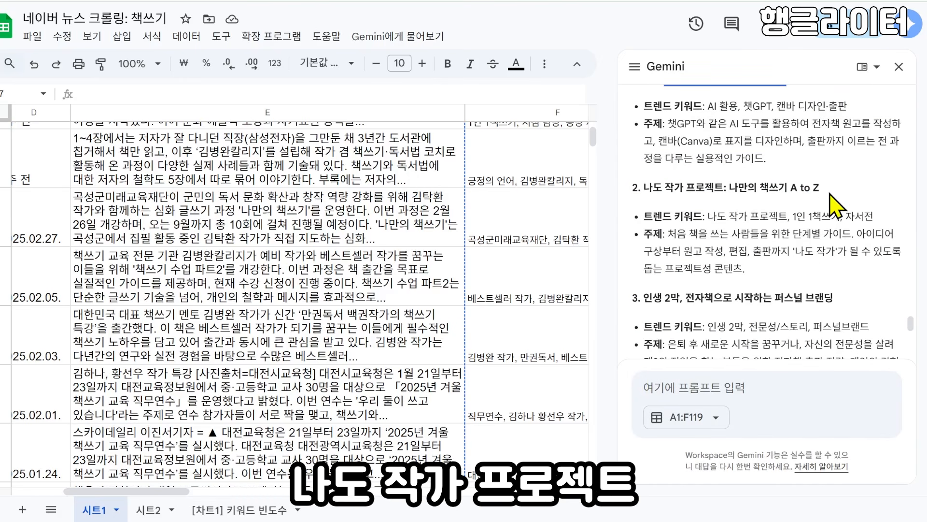
scroll(830, 193, "down", 2)
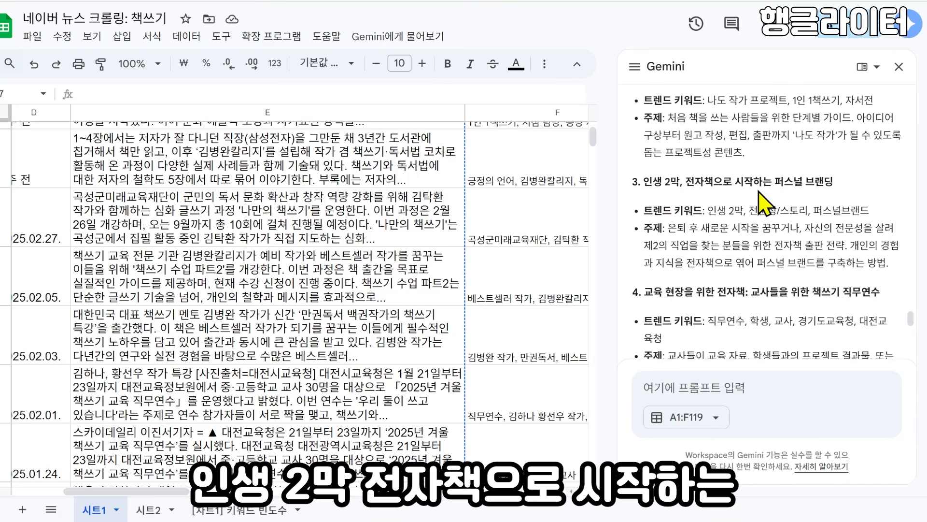
scroll(816, 202, "down", 7)
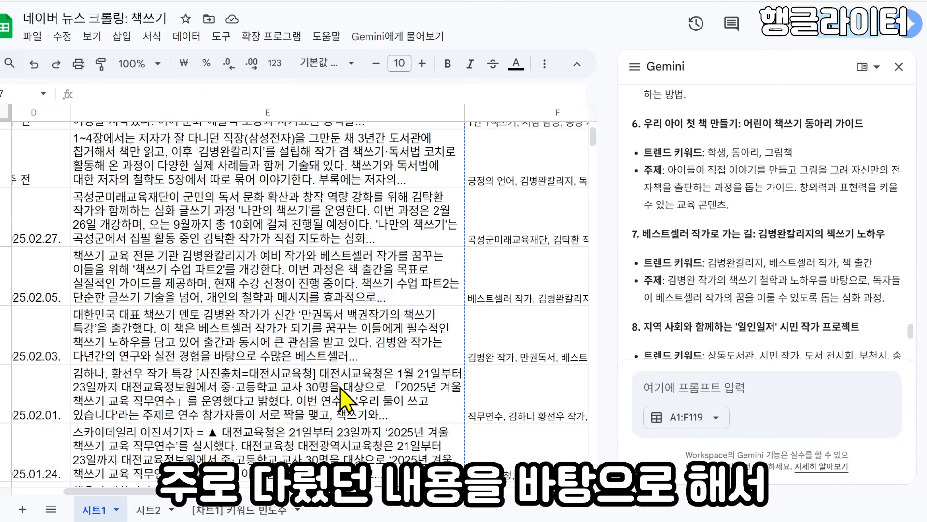
scroll(708, 295, "down", 5)
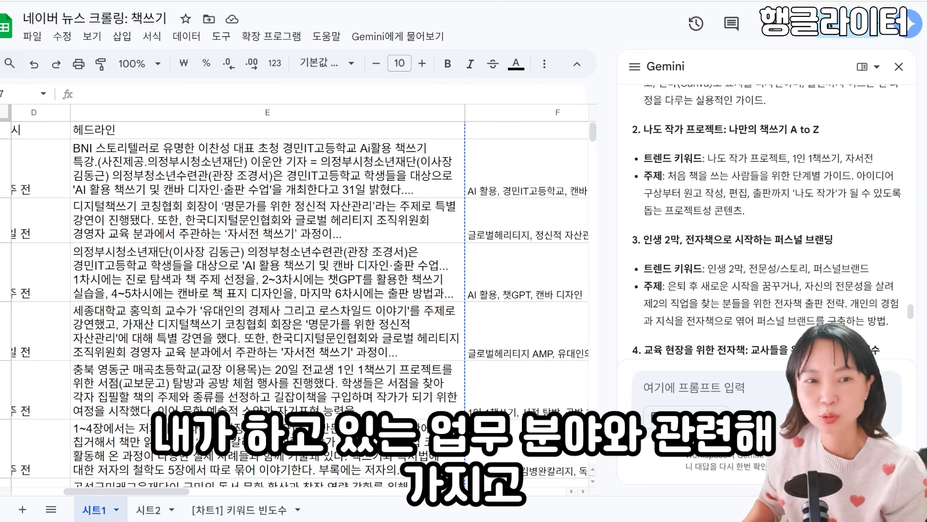
In 간단한 시각화 예시, ask Gemini "이 데이터를 시각화하고 싶은데, 어떻게 하는 게 좋을지 아이디어를 3가지 제안해줘" for A1:D7 and review the ideas
left_click(225, 192)
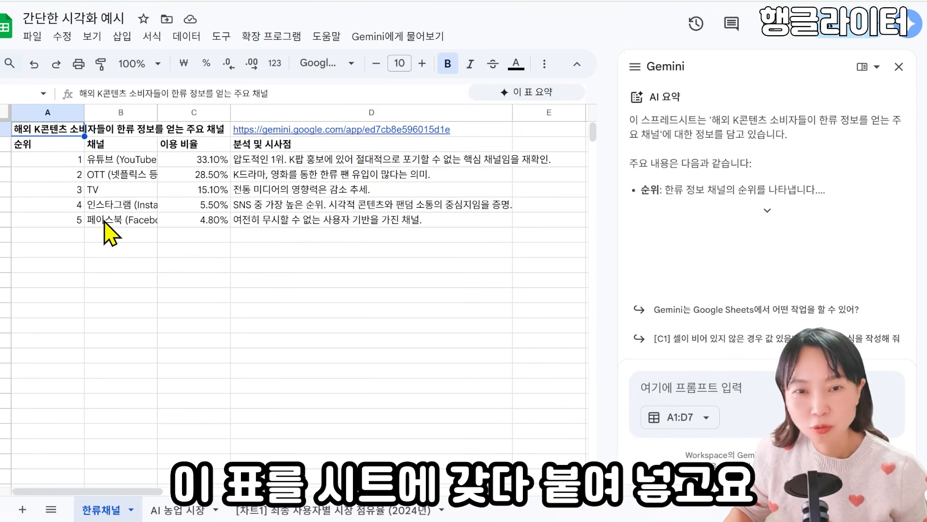
left_click(690, 389)
type("이 데이터를 시")
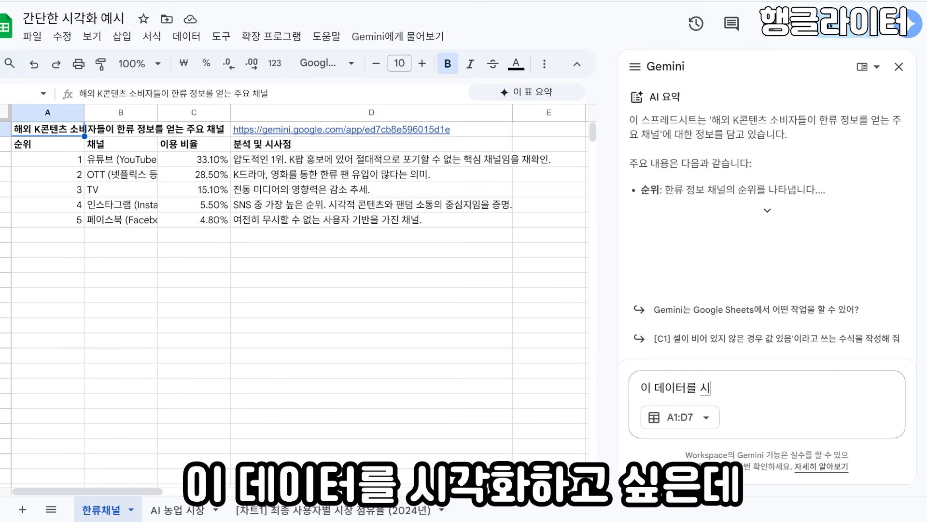
type("각화하고 싶은데, 어떻게")
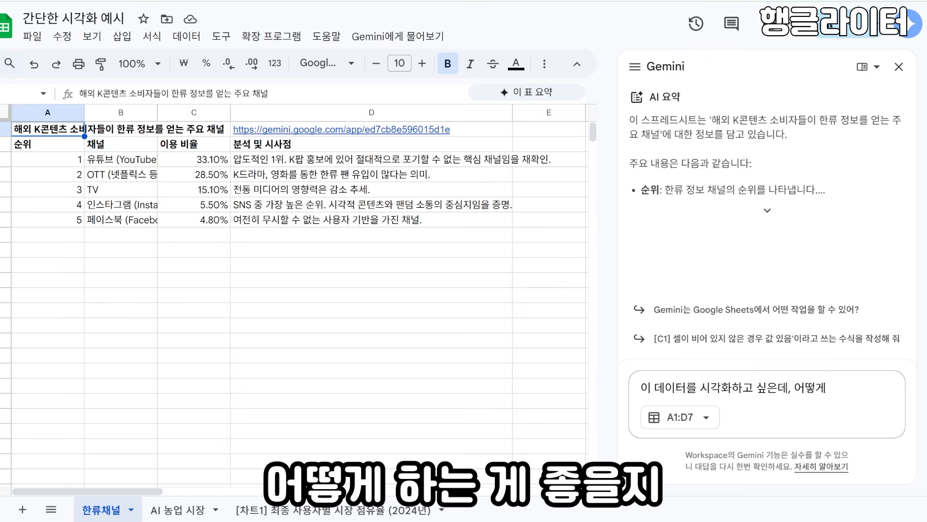
type(" 하는 게 좋을지 아이디어를 제안해줘,")
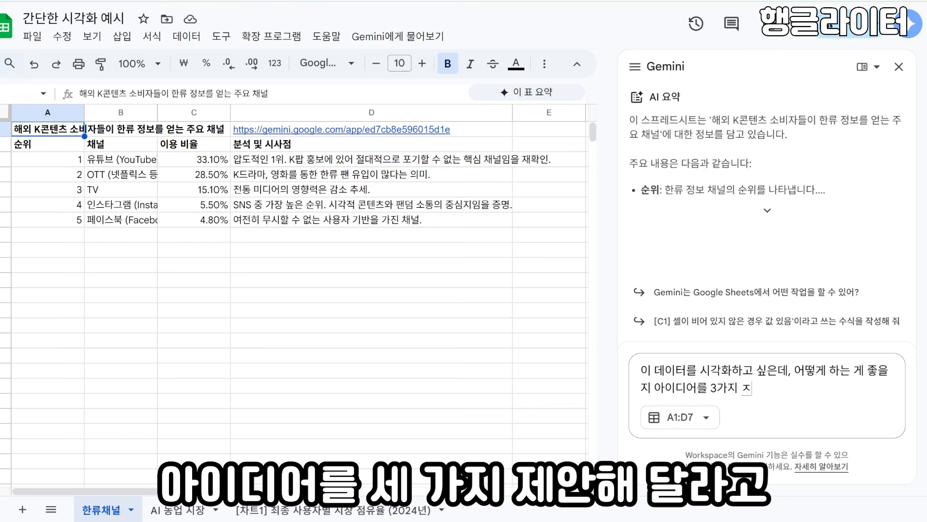
key("BackSpace")
key("BackSpace")
key("Return")
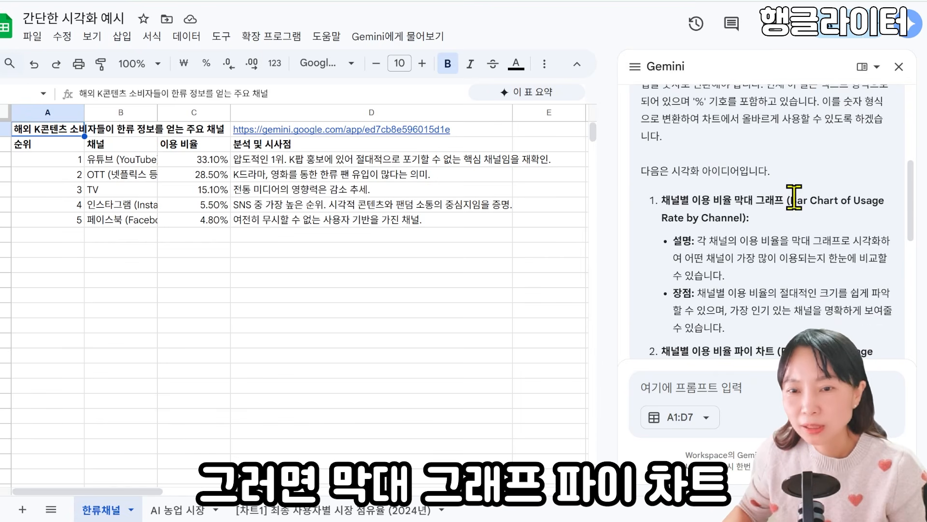
scroll(787, 188, "down", 2)
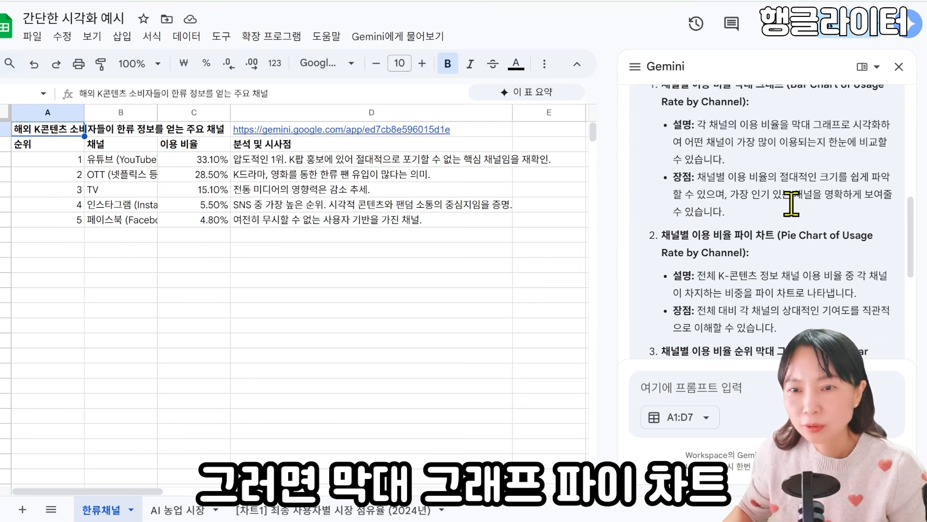
scroll(804, 239, "down", 5)
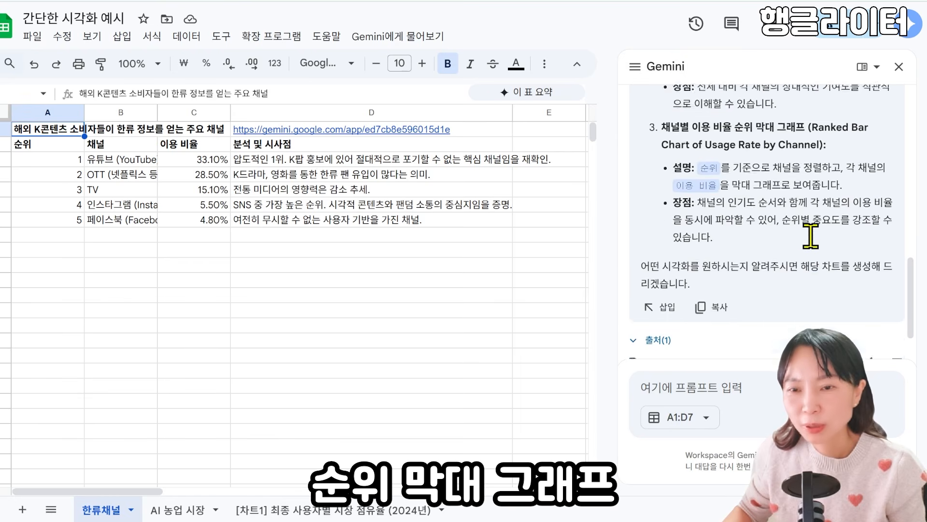
scroll(811, 236, "up", 3)
scroll(744, 213, "up", 1)
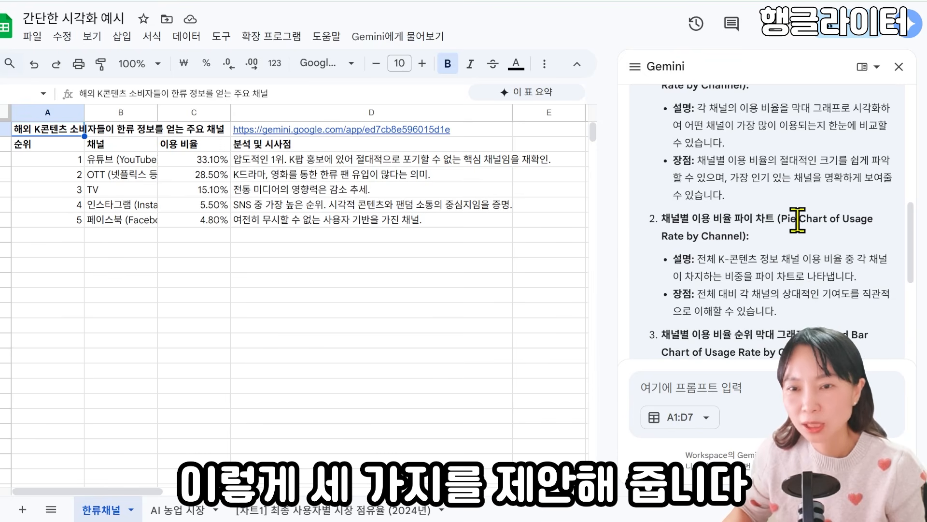
Ask Gemini to chart the channel table with the prompt "파이 차트로 시각화를 해줘" and widen its panel to view the chart
scroll(725, 263, "up", 1)
left_click(691, 387)
type("파이 차트로 ")
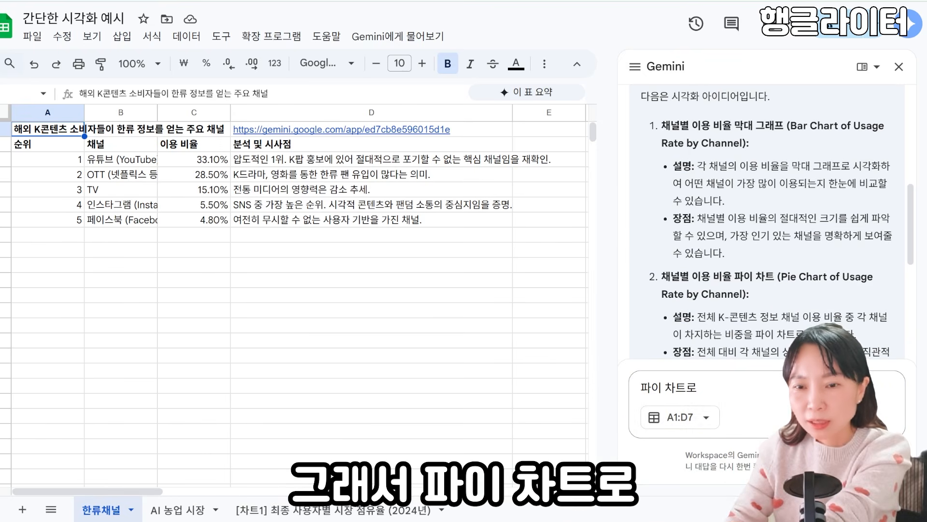
type("시각ㅎ")
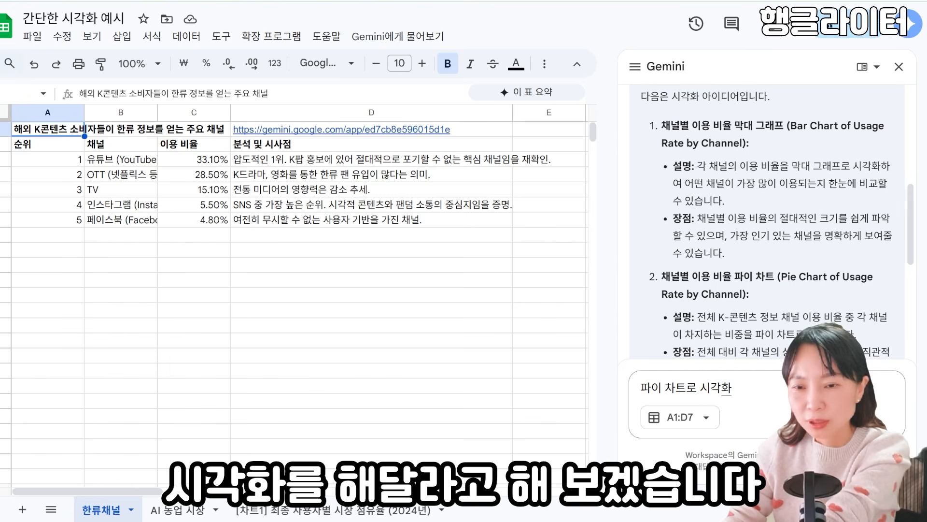
type("를 해줘")
key("Return")
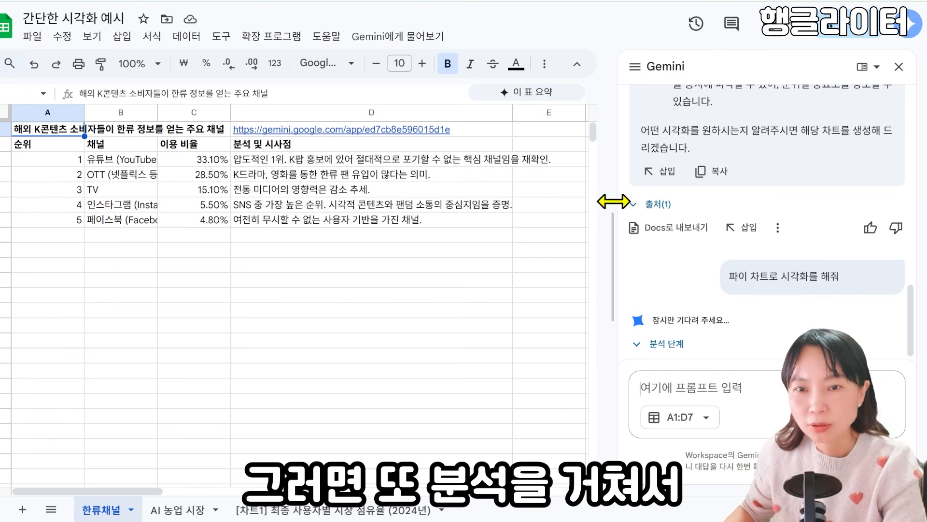
left_click_drag(613, 201, 474, 207)
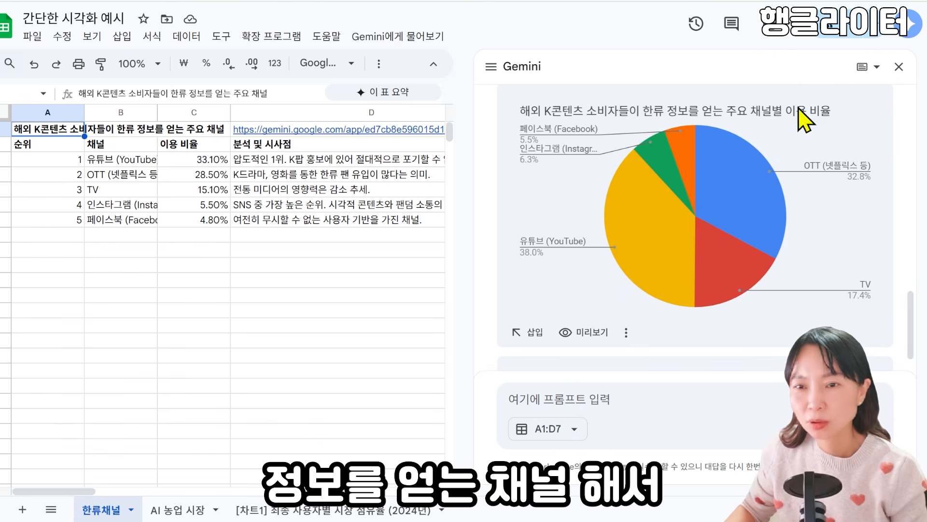
mouse_move(774, 173)
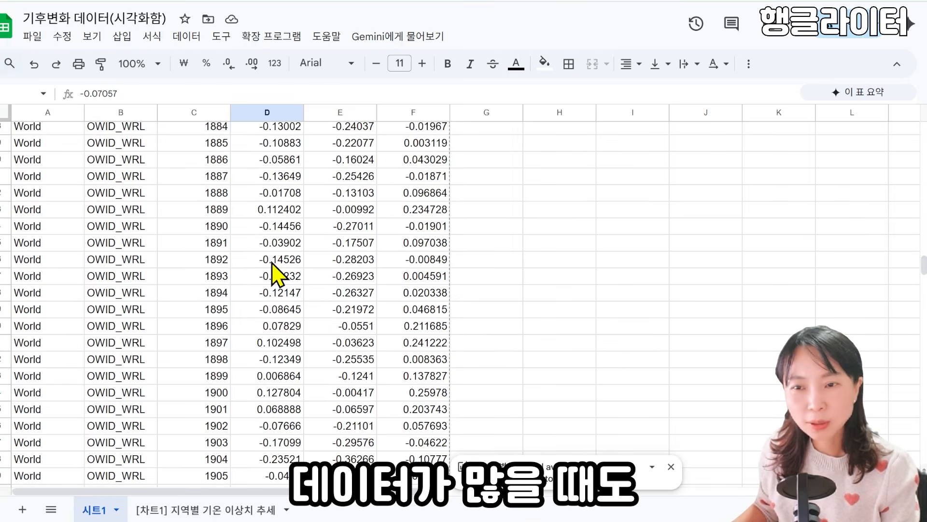
In 기후변화 데이터(시각화함), examine the years, temperature anomaly columns and regional rows on 시트1
scroll(256, 268, "up", 20)
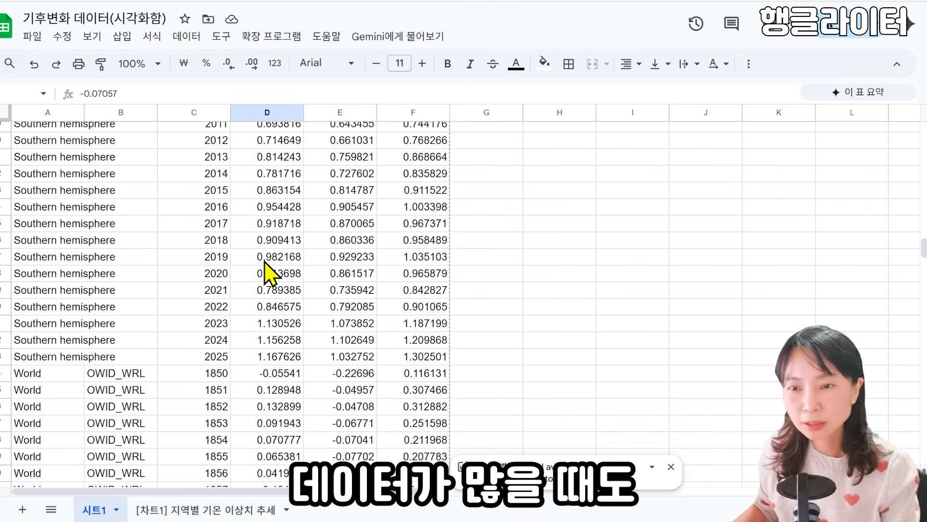
scroll(251, 258, "up", 20)
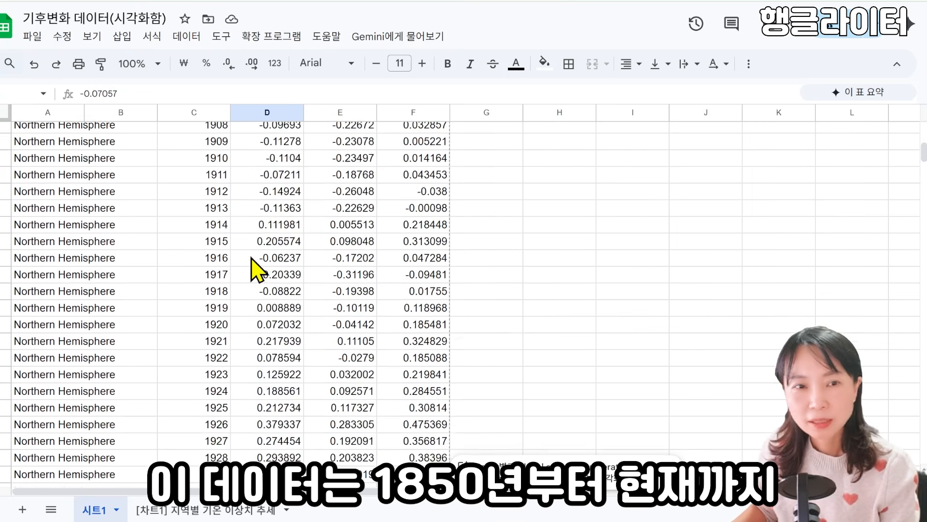
scroll(252, 267, "up", 10)
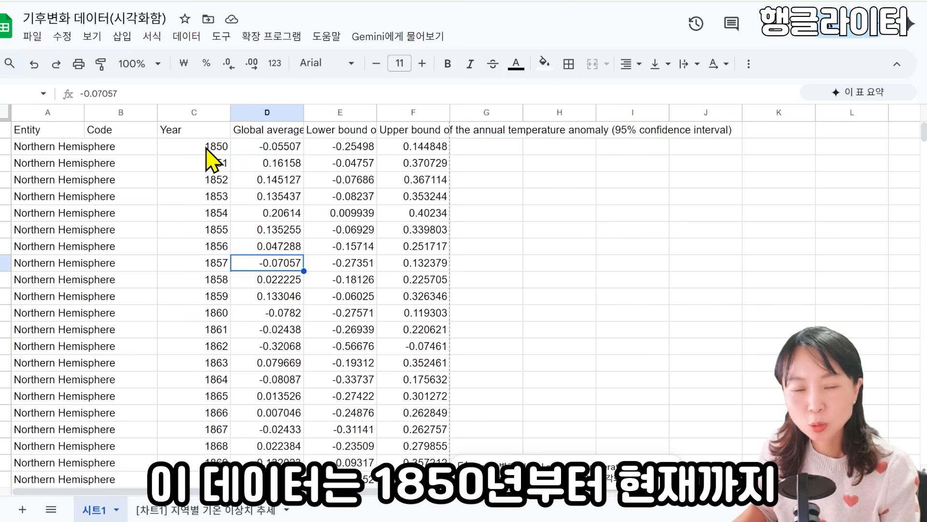
left_click(207, 147)
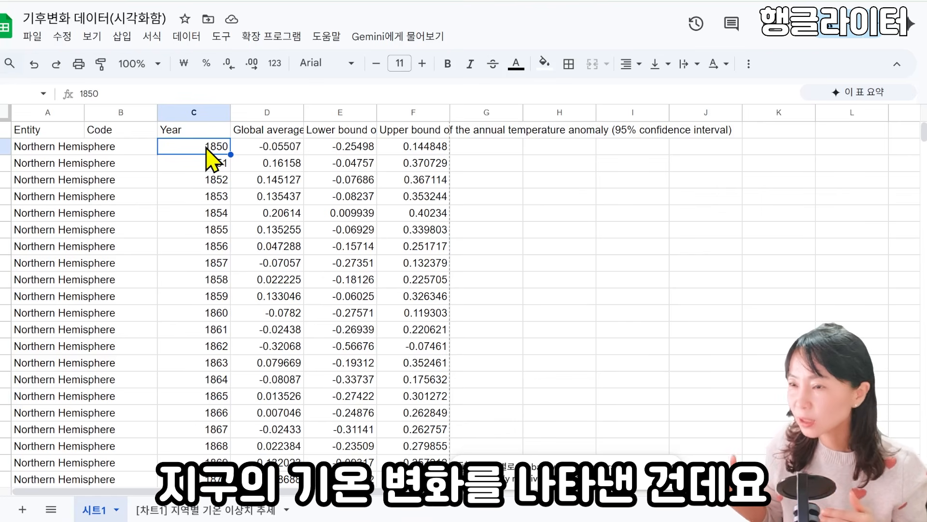
left_click(266, 130)
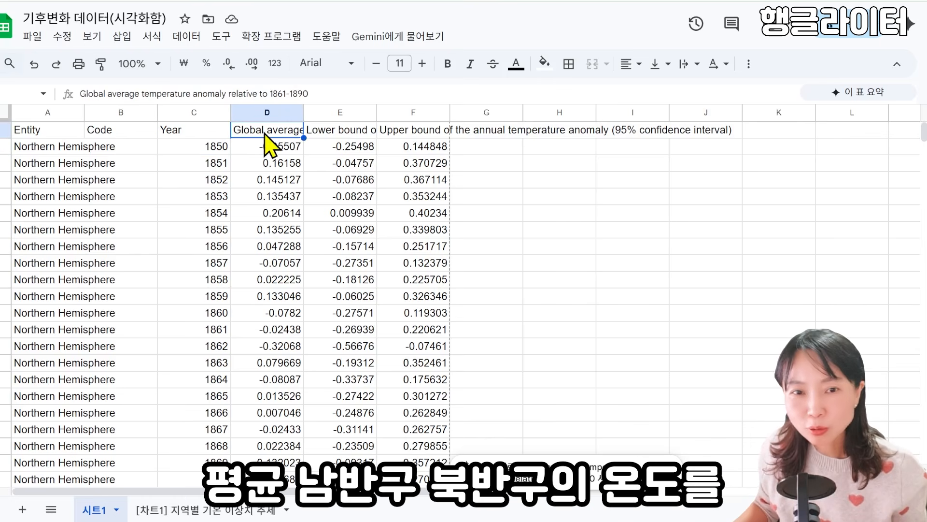
left_click(355, 132)
left_click(430, 132)
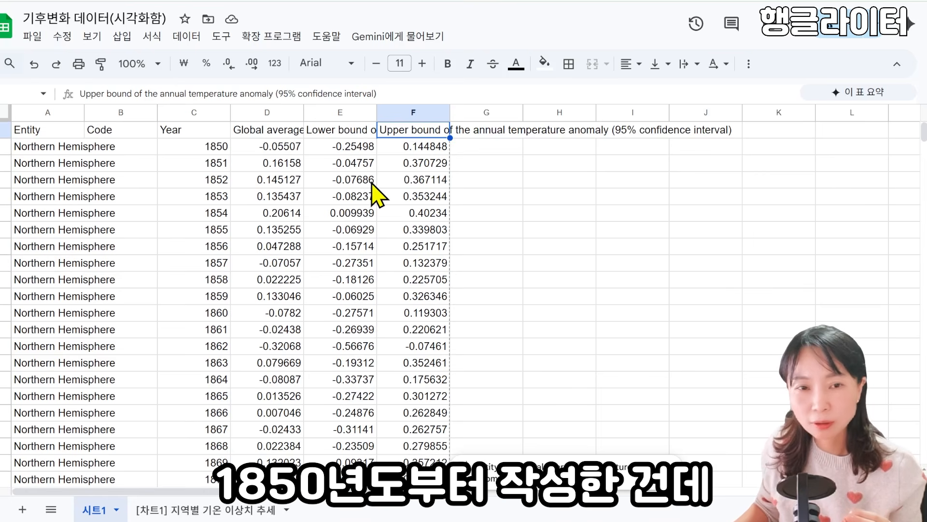
scroll(372, 182, "down", 20)
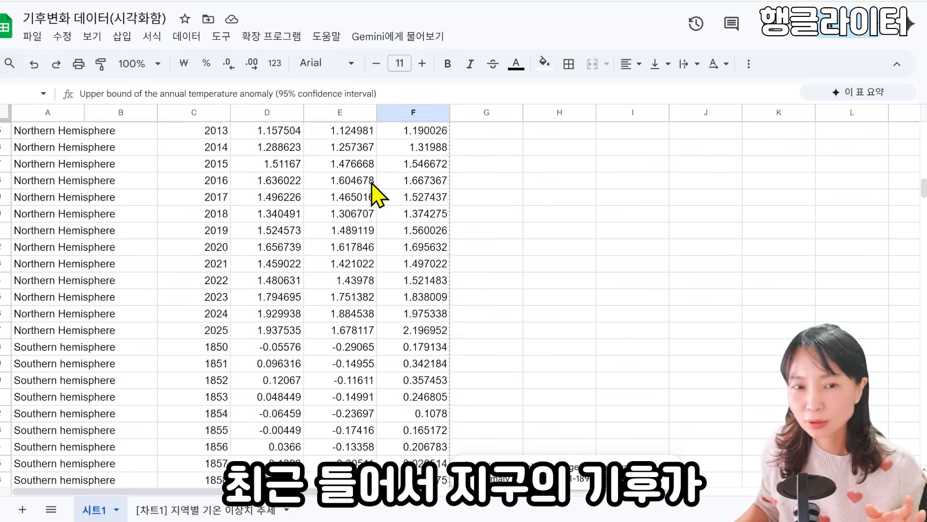
scroll(372, 182, "down", 20)
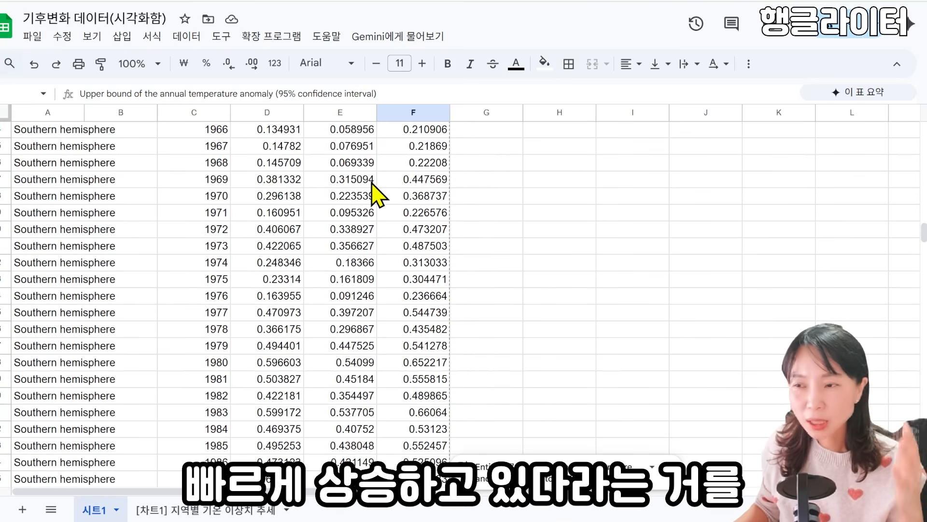
scroll(371, 182, "down", 5)
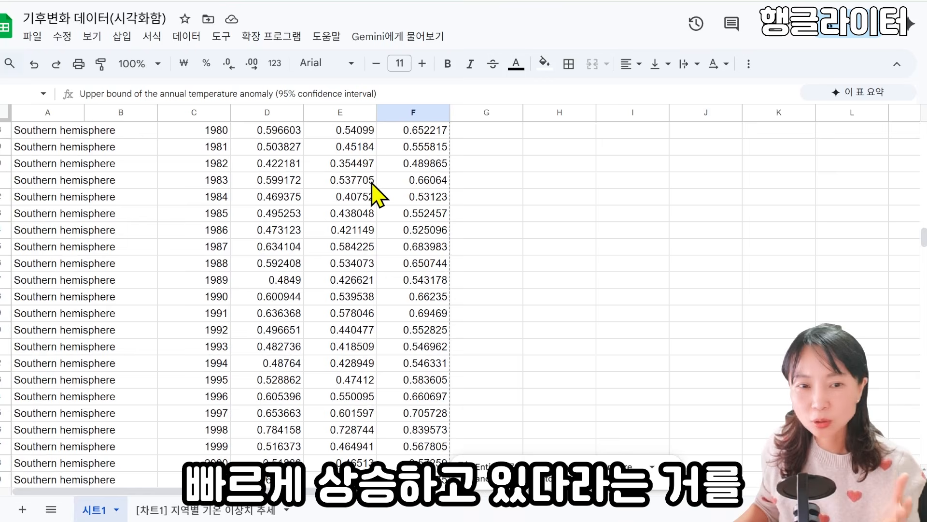
scroll(372, 183, "down", 6)
scroll(372, 183, "down", 20)
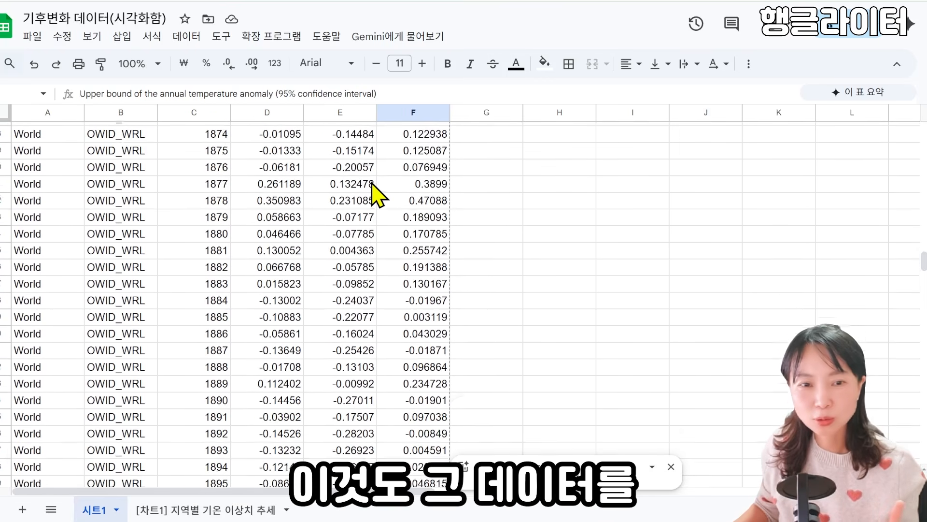
scroll(371, 182, "down", 20)
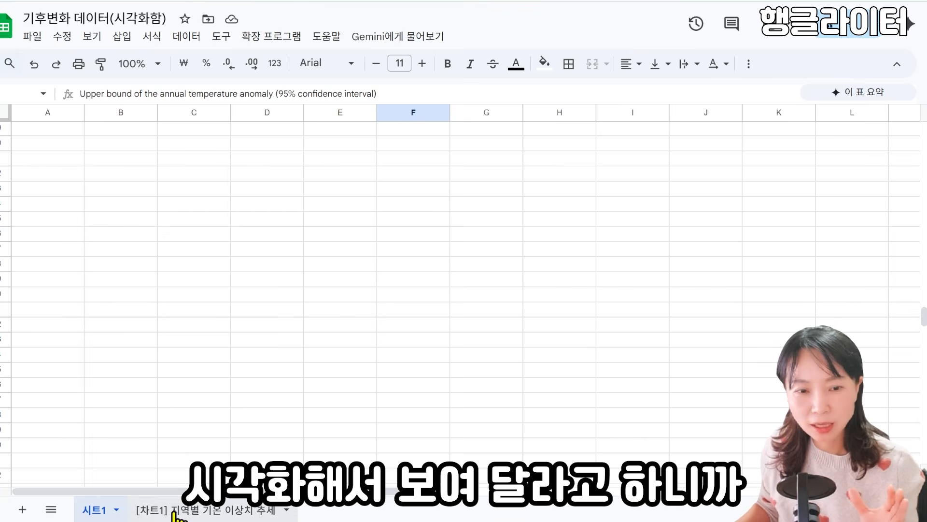
Open the [차트1] 지역별 기온 이상치 추세 sheet and examine the temperature trend by region
left_click(208, 509)
left_click(292, 277)
left_click_drag(369, 338, 617, 484)
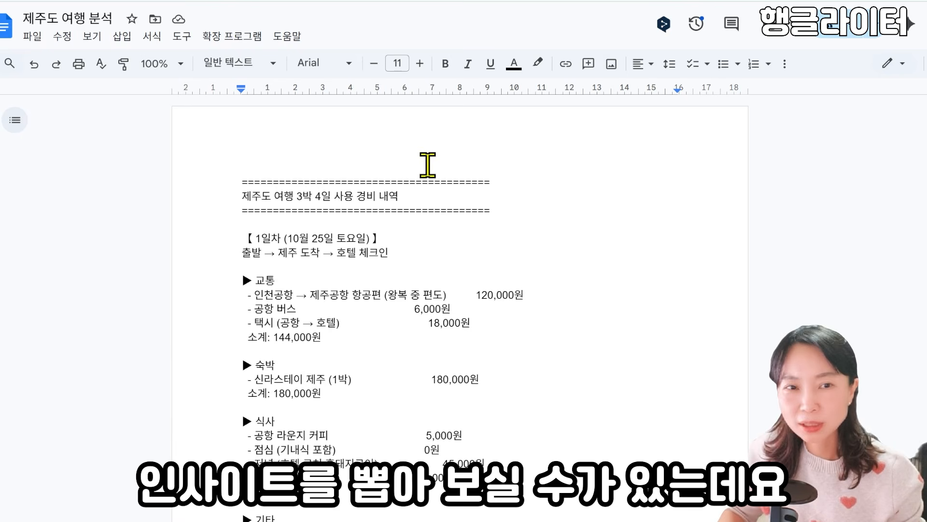
Switch to the 제주도 여행 분석 document and read through its day-by-day travel expense records
left_click_drag(441, 198, 213, 193)
left_click(262, 197)
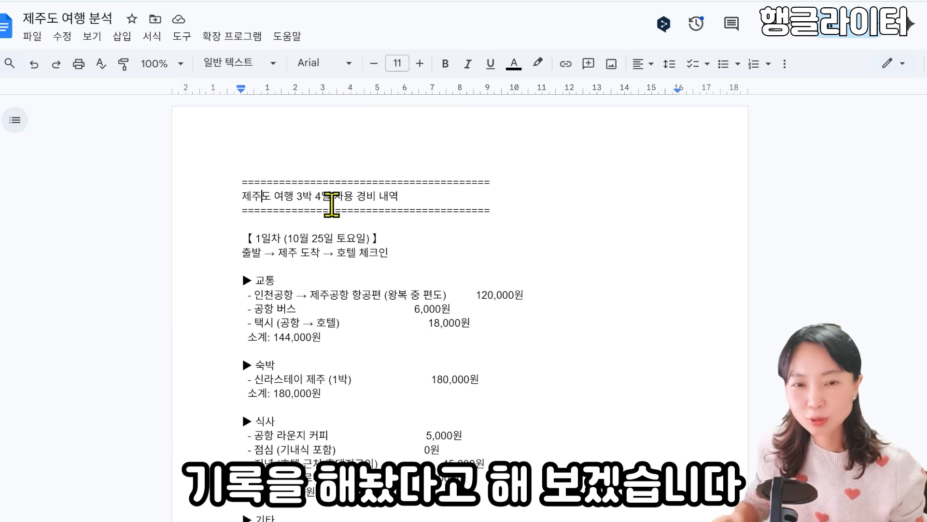
scroll(412, 326, "down", 7)
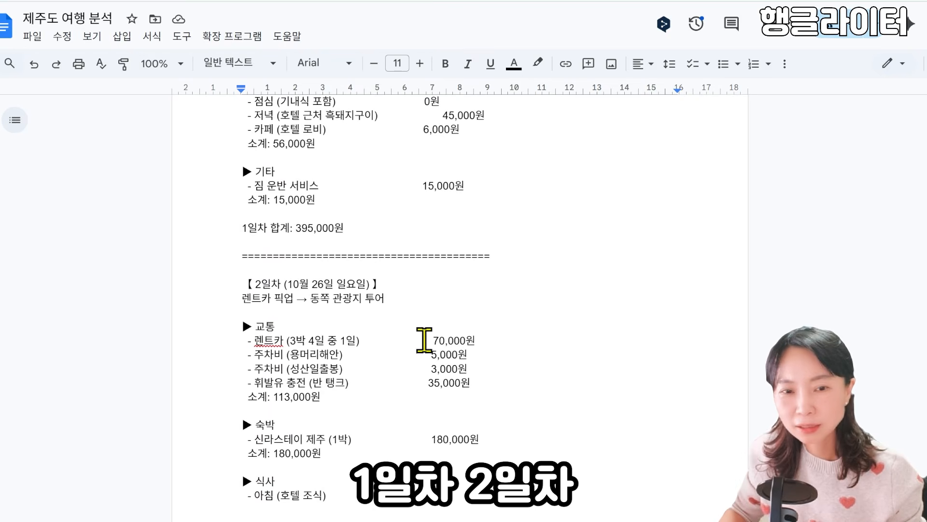
scroll(424, 340, "down", 8)
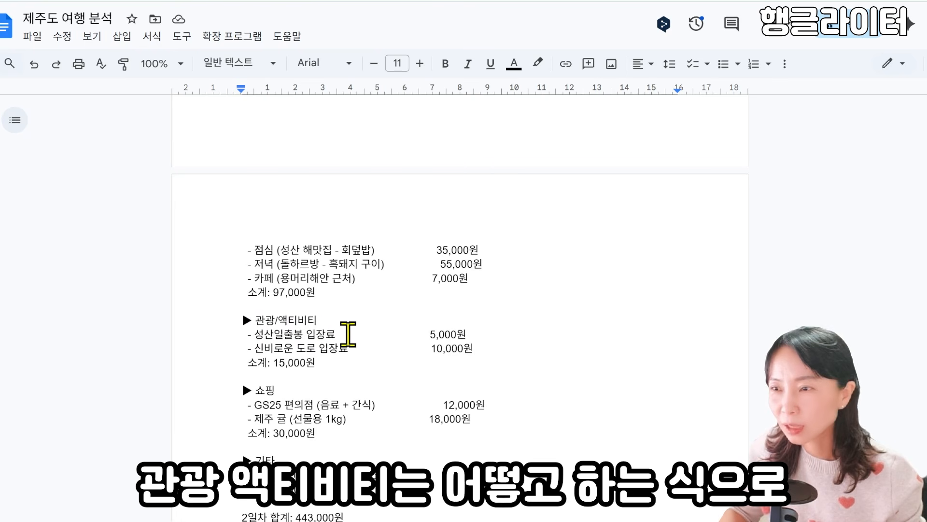
scroll(347, 334, "down", 14)
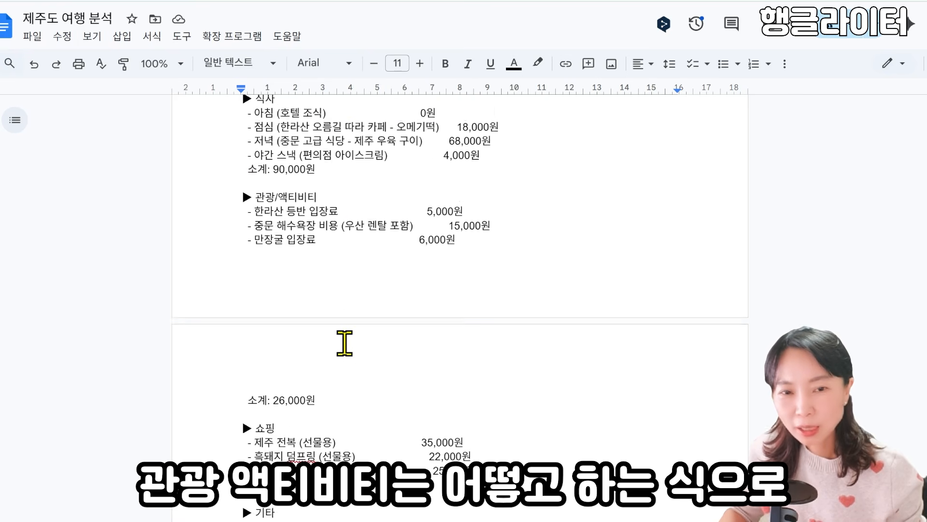
scroll(345, 343, "down", 15)
scroll(377, 370, "up", 11)
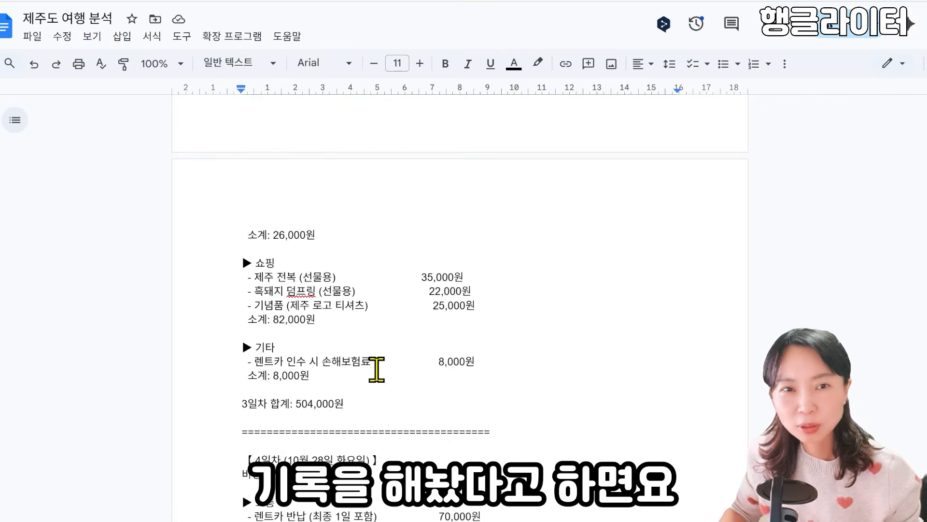
scroll(377, 369, "up", 15)
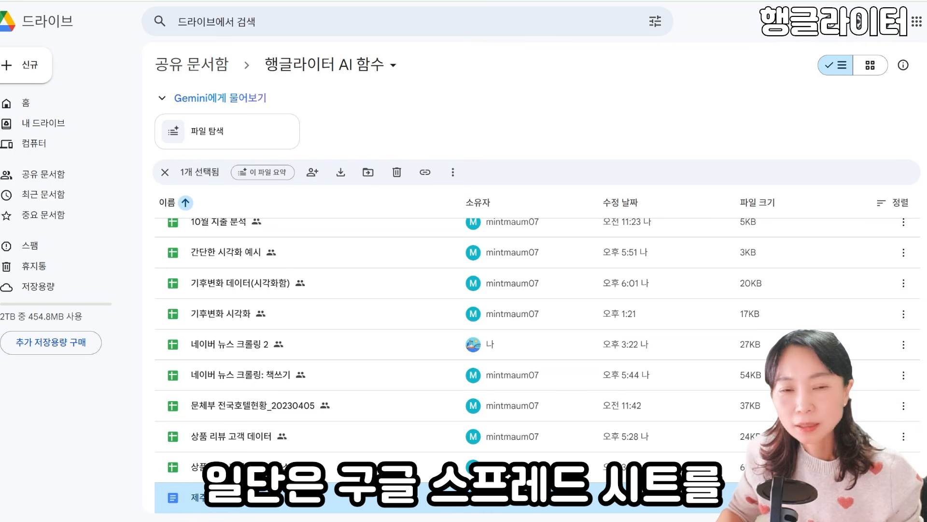
Create a blank Google spreadsheet in the 행글라이터 AI 함수 Drive folder and name it "제주도 여행"
left_click(28, 64)
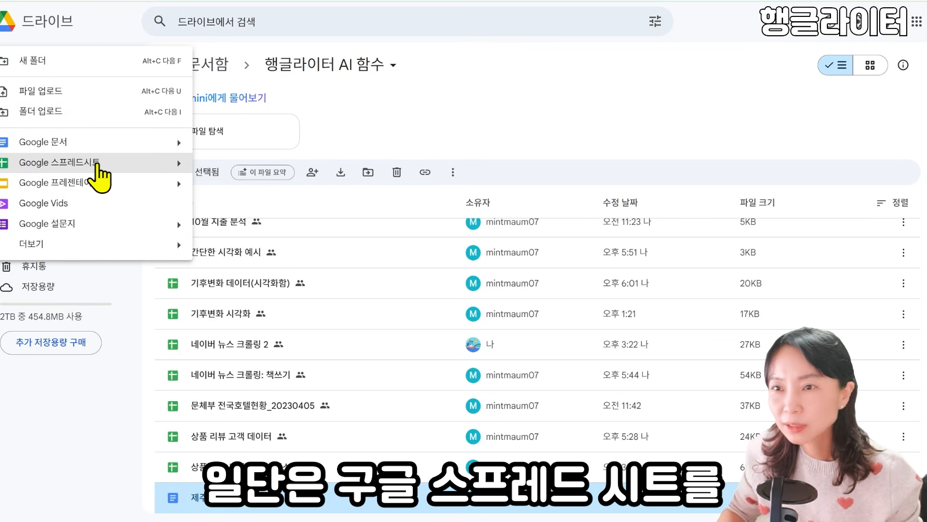
left_click(96, 164)
left_click(591, 291)
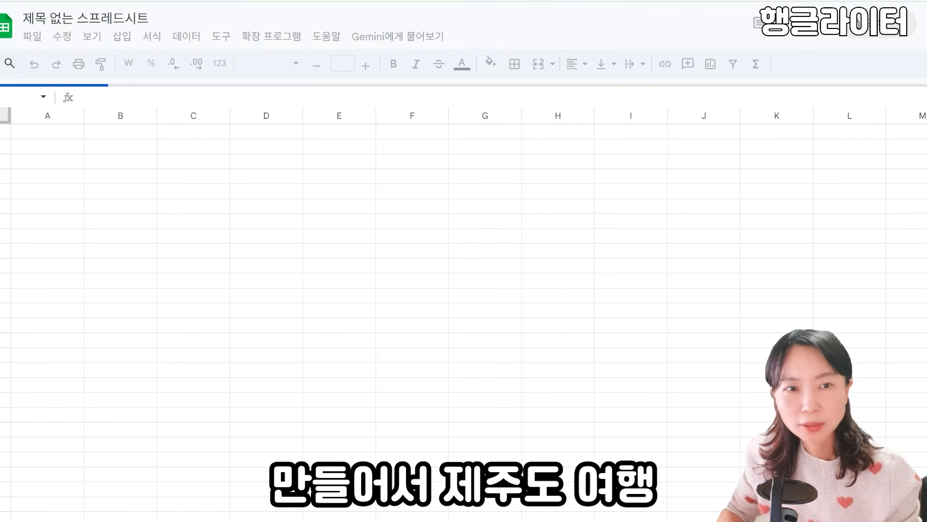
left_click(62, 23)
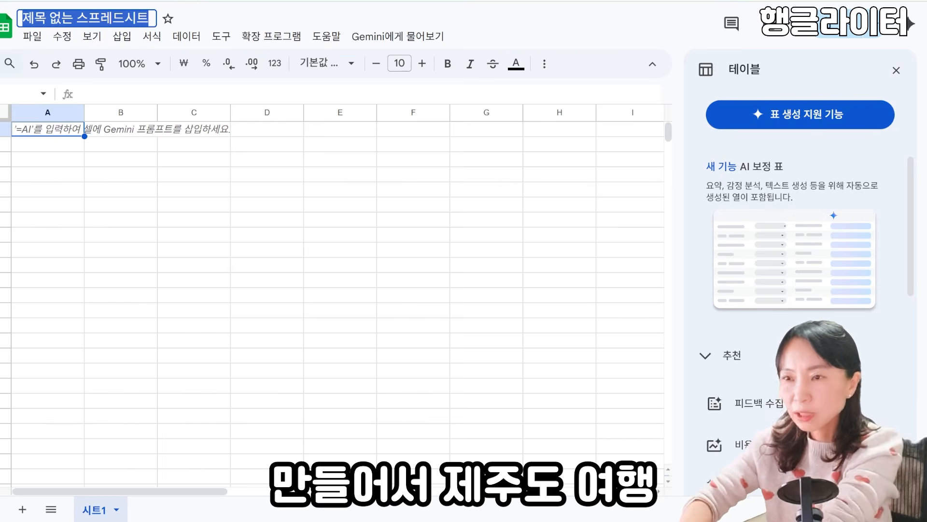
type("제주도 여행")
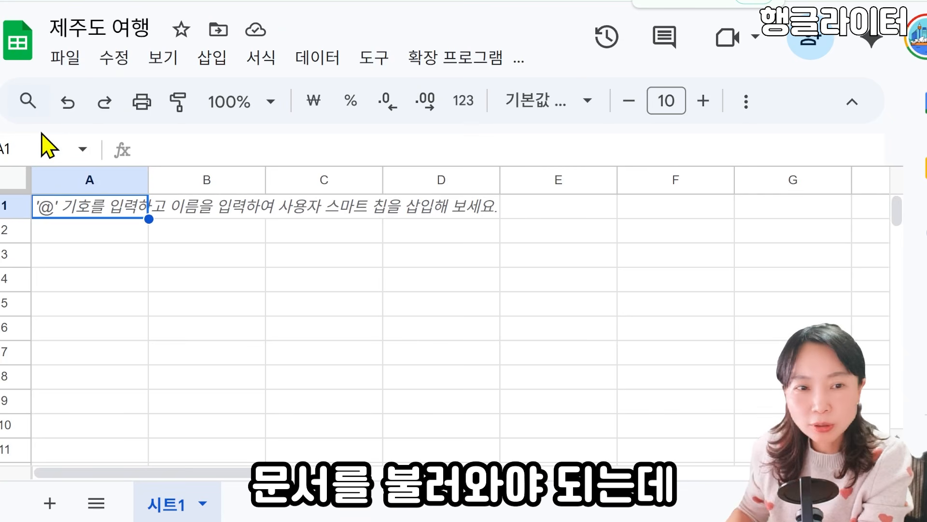
double_click(87, 207)
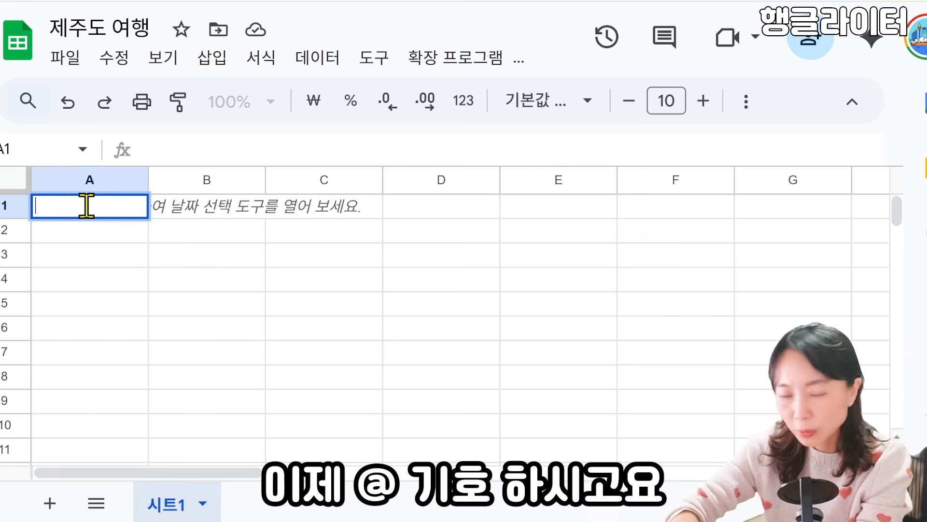
type("@")
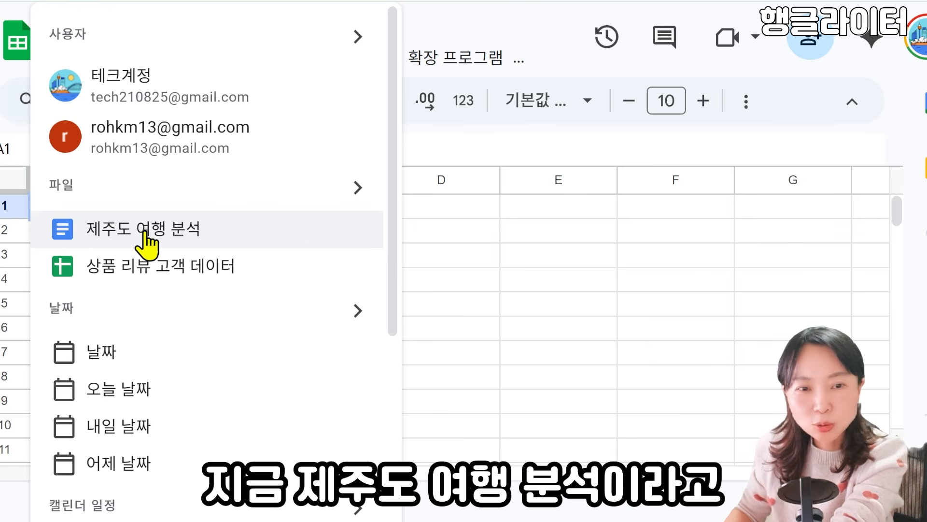
left_click(451, 255)
left_click(116, 207)
double_click(110, 206)
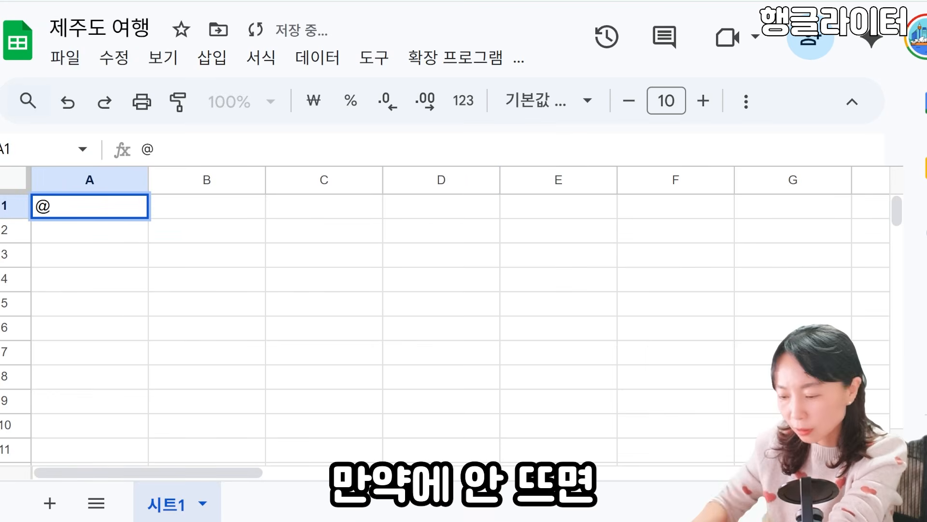
type("제")
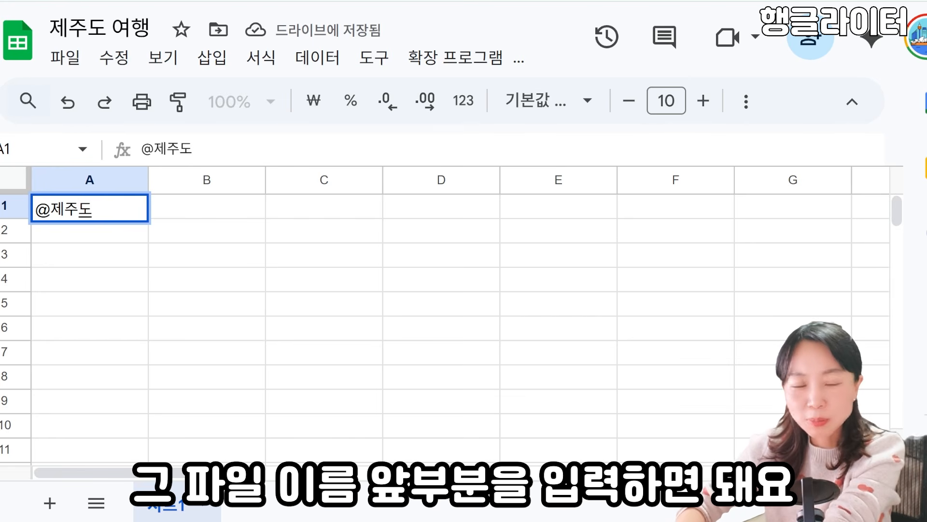
key("Escape")
type("@제주도")
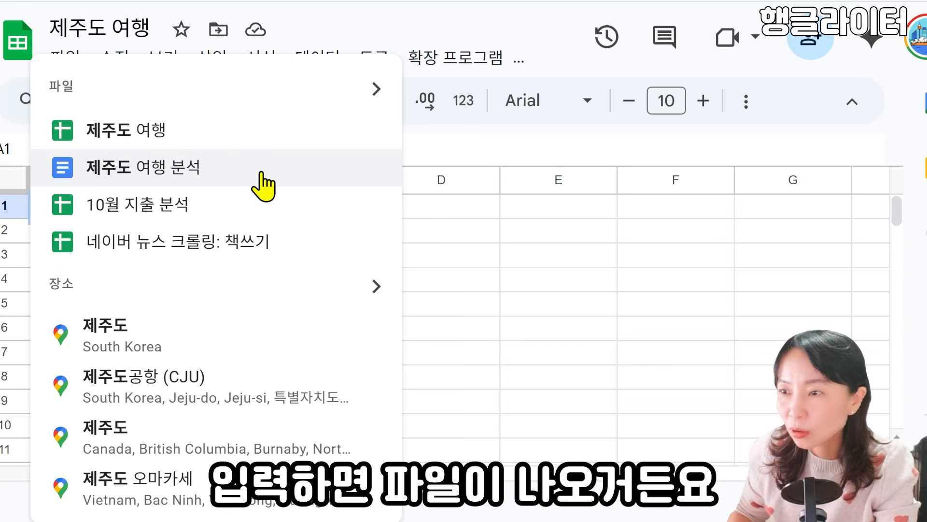
left_click(250, 182)
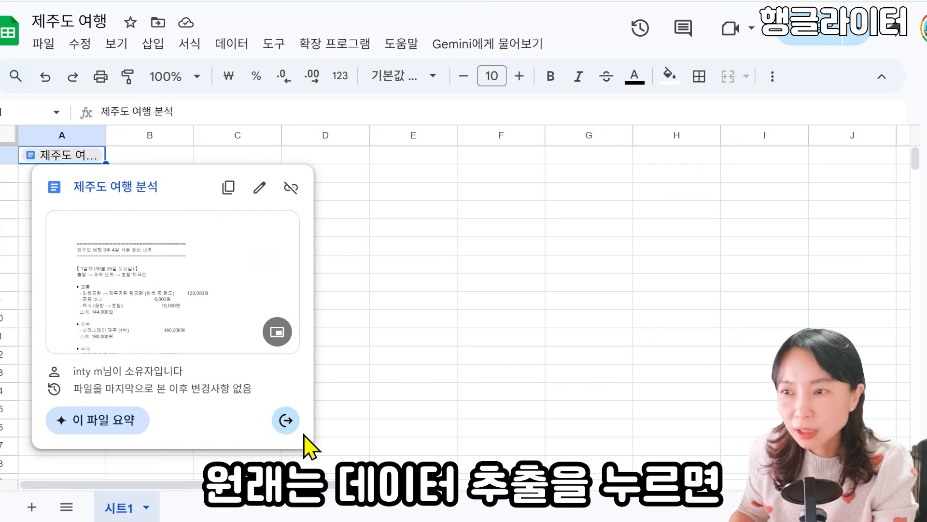
left_click(286, 420)
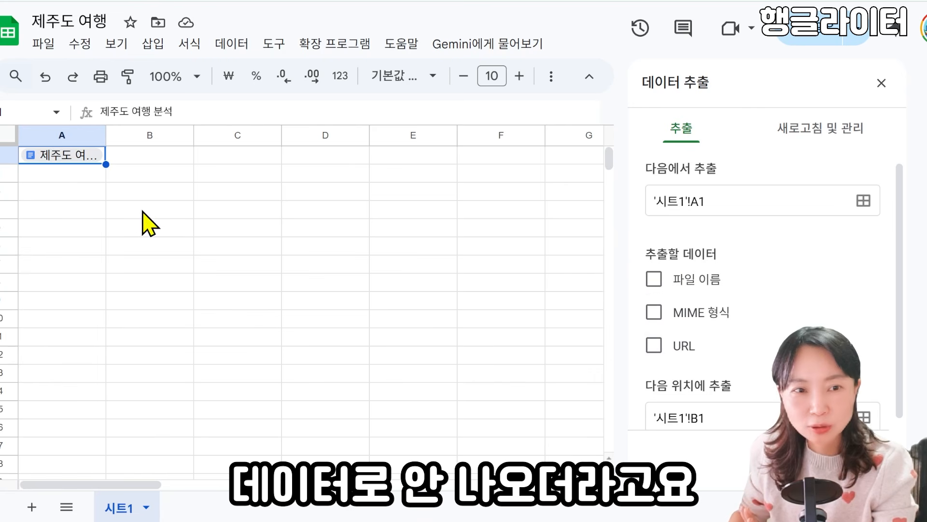
mouse_move(59, 160)
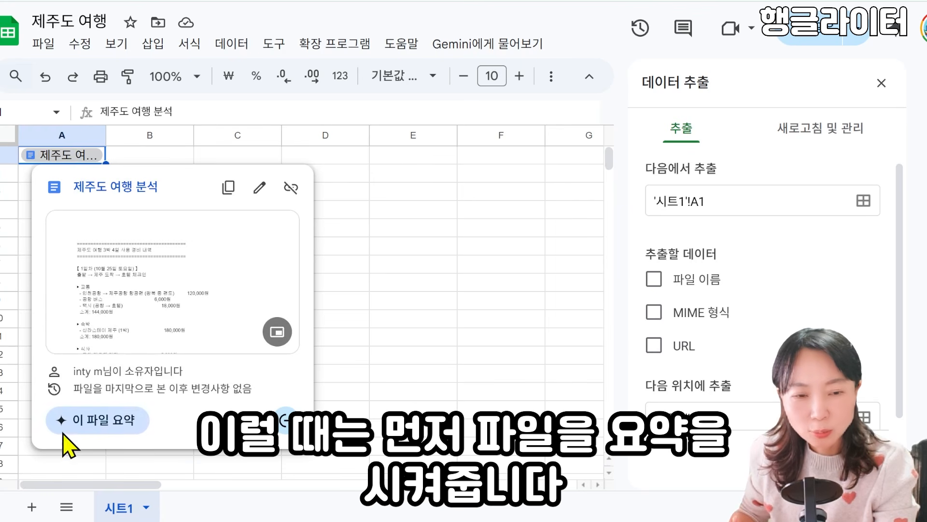
Summarize the linked document with Gemini, prompt "각 일자별로 상세 여행 경비 내역을 표 형식으로 정리해줘", and insert the generated table in the sheet
left_click(91, 419)
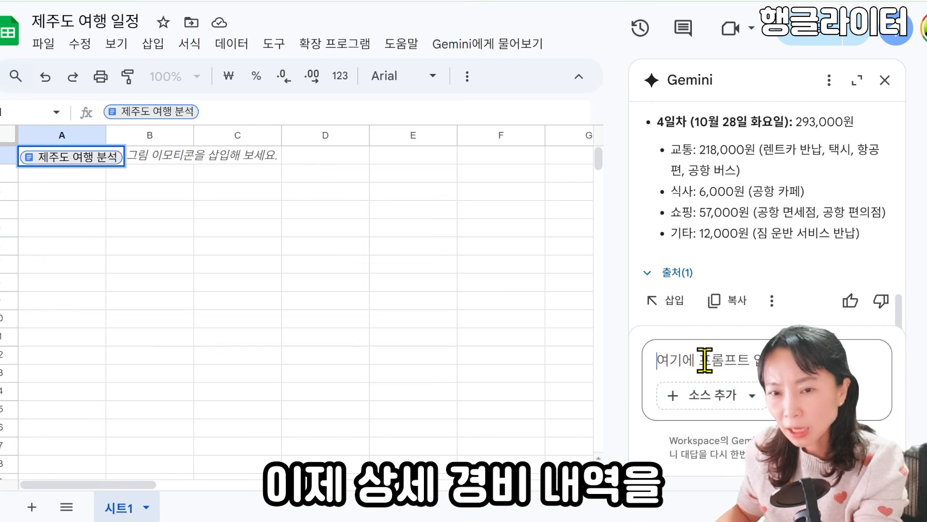
type("각 일자별로 상세 여행 경비 내역을 표 형식으로 정리해줘")
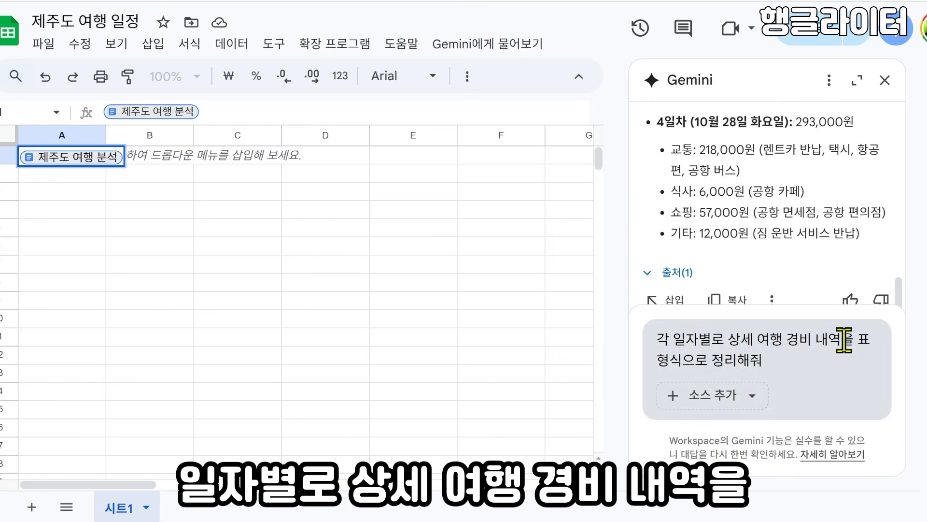
left_click(780, 367)
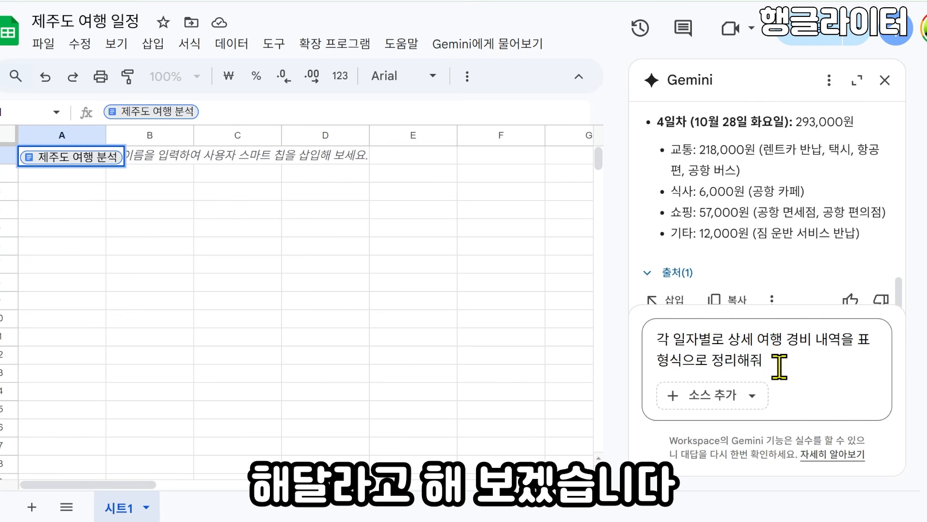
key("Return")
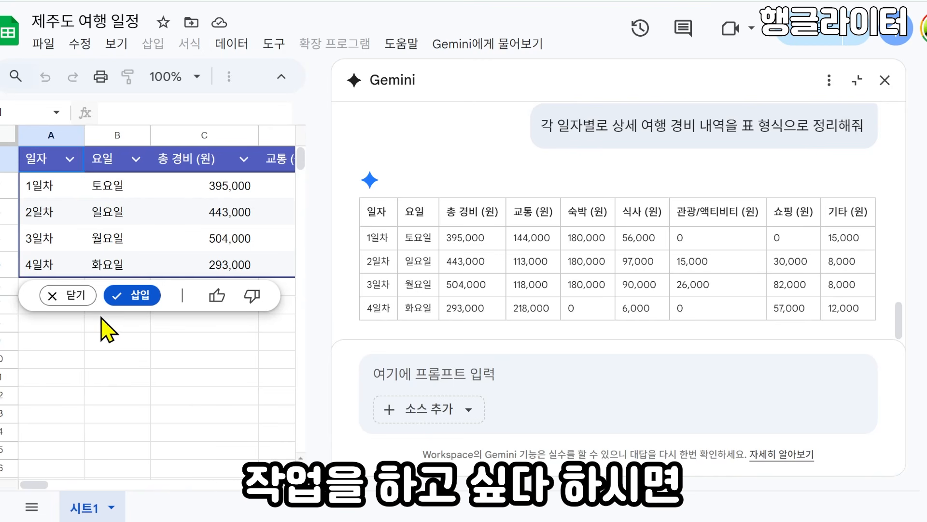
left_click(136, 300)
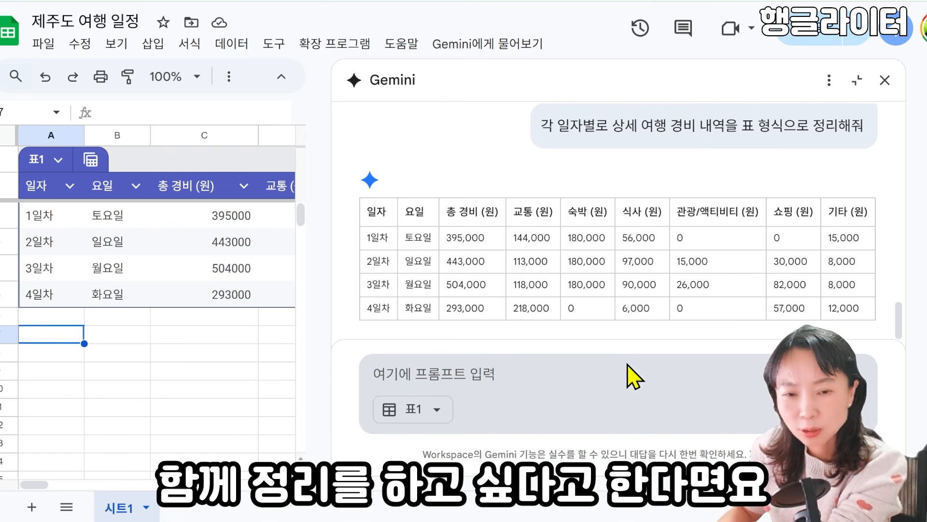
Ask Gemini "문서에 있는 상세 내역을 그대로 표로 만들어보고 싶어 요약하지 말고, 경비를 쓴 항목을 일자별로 표로 만들어줘"
left_click(536, 377)
type("문서")
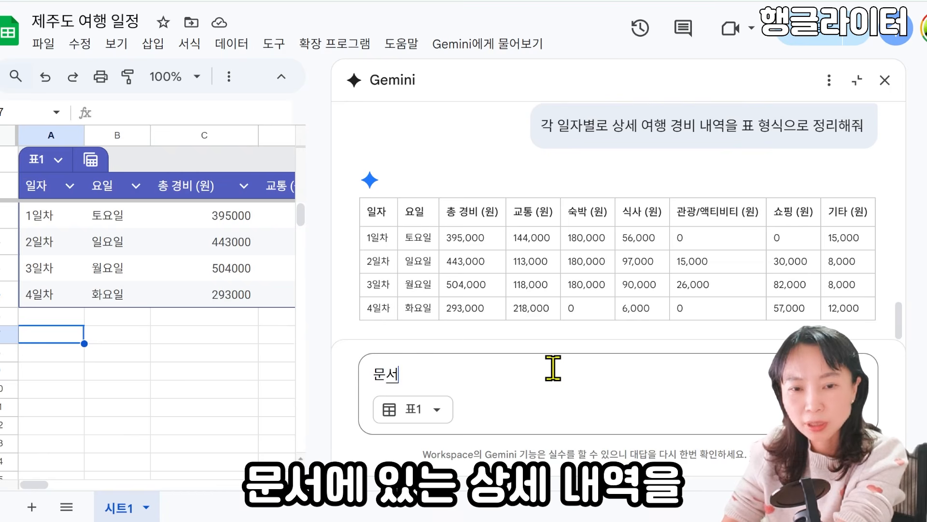
type("에 있는 상세")
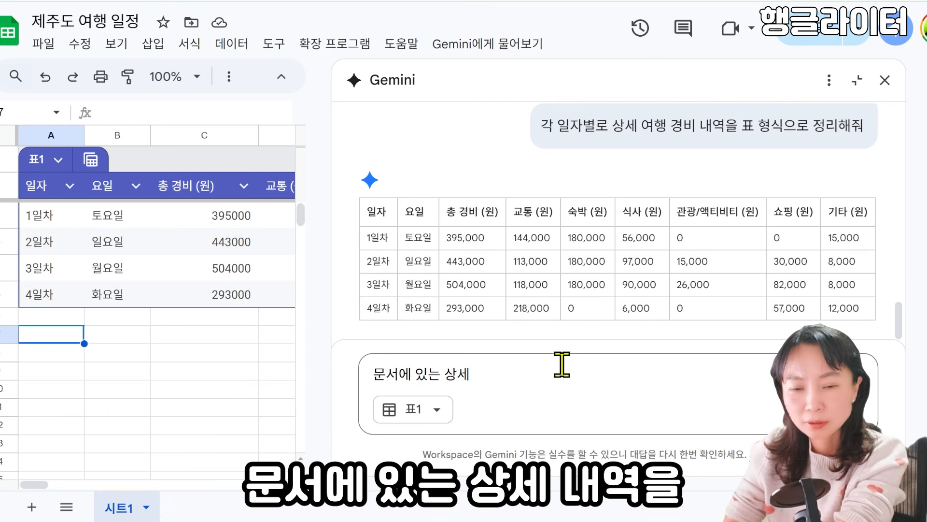
type(" 내역을 ㄱ")
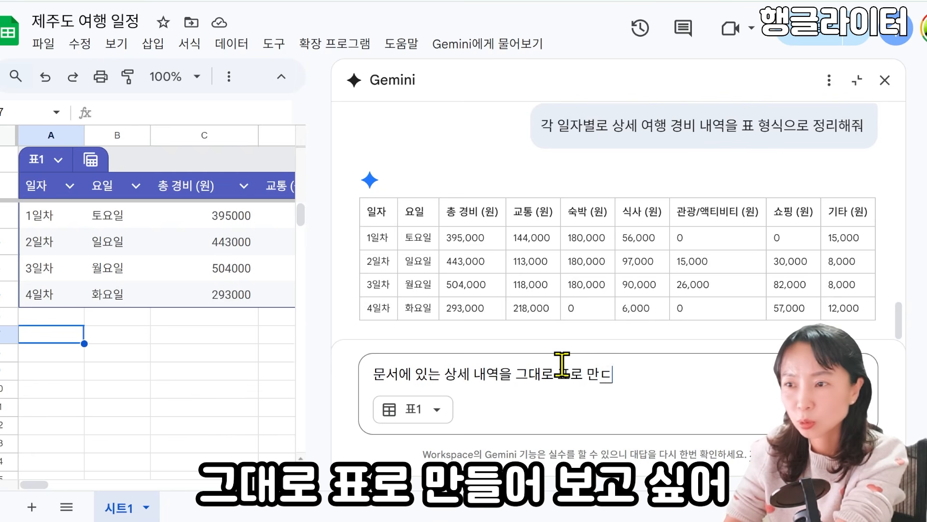
type("대로 표로 만들어보고 싶어")
key("shift+Return")
type("요약하지 말고,")
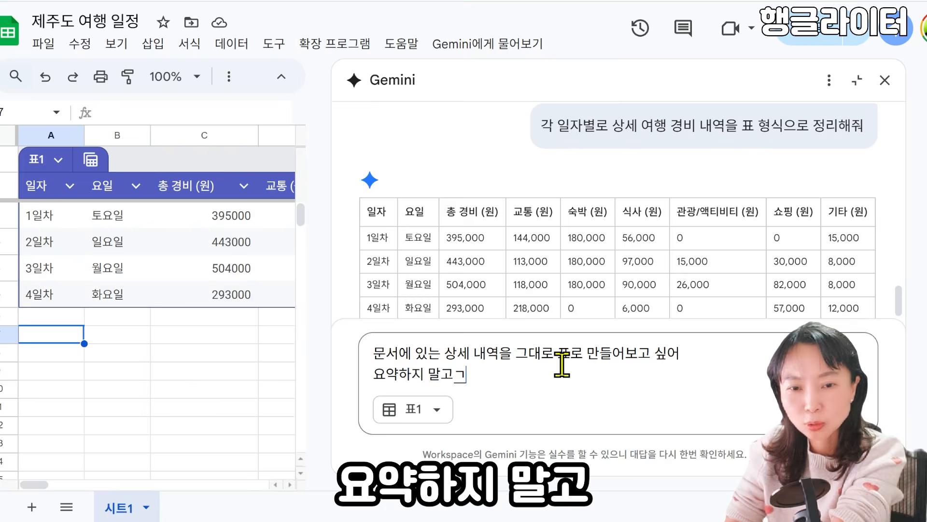
key("BackSpace")
type(", 경비를 쓴")
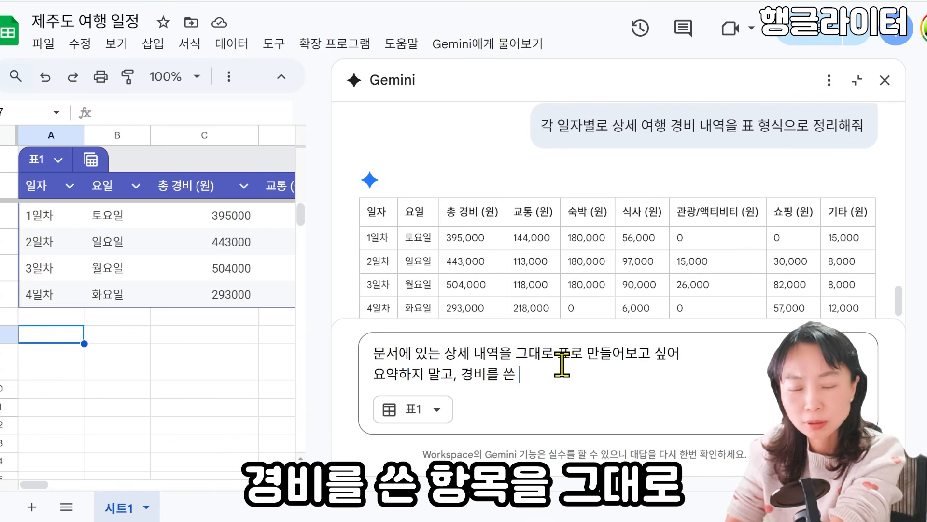
key("BackSpace")
key("BackSpace")
key("BackSpace")
key("BackSpace")
key("BackSpace")
key("BackSpace")
type("일자별로 표로 만들어줘")
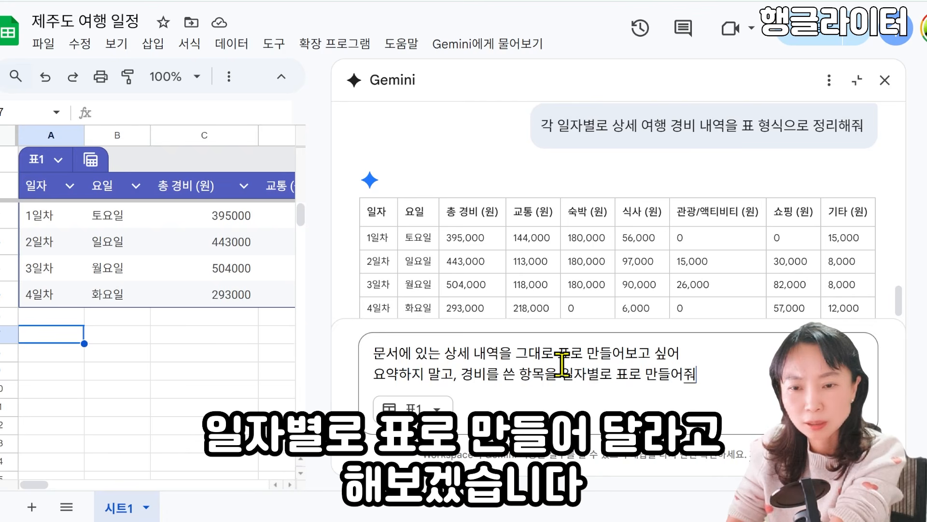
key("Return")
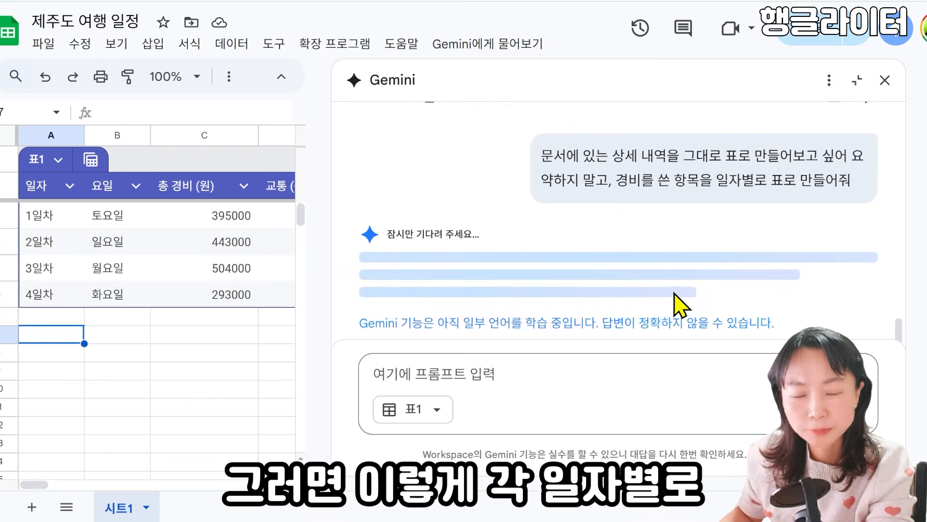
Insert Gemini's itemized expense table below the daily totals table in 시트1 and look through its rows by date, weekday and category
scroll(507, 261, "down", 3)
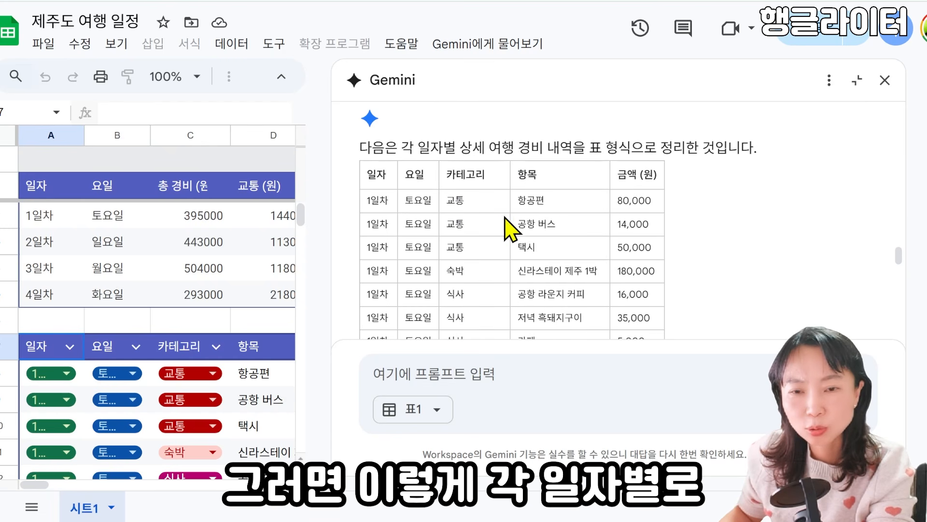
scroll(594, 241, "down", 4)
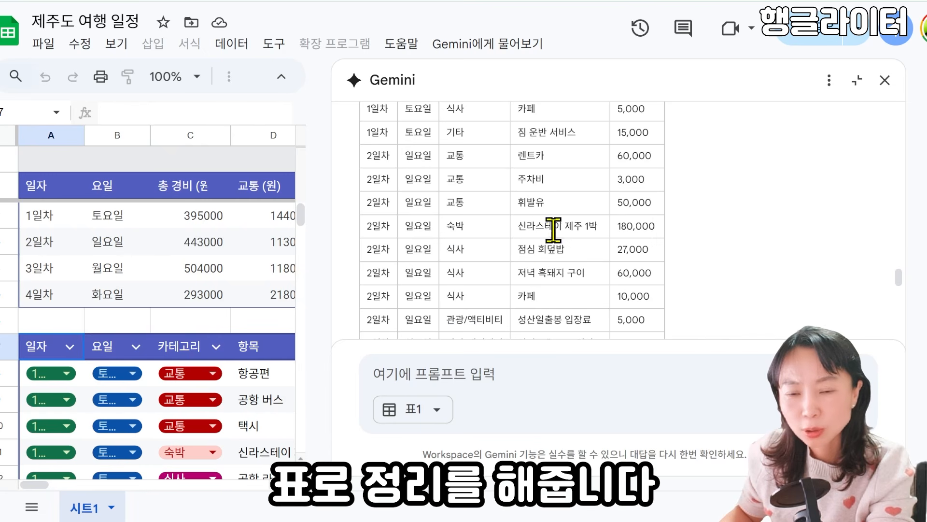
scroll(580, 270, "down", 5)
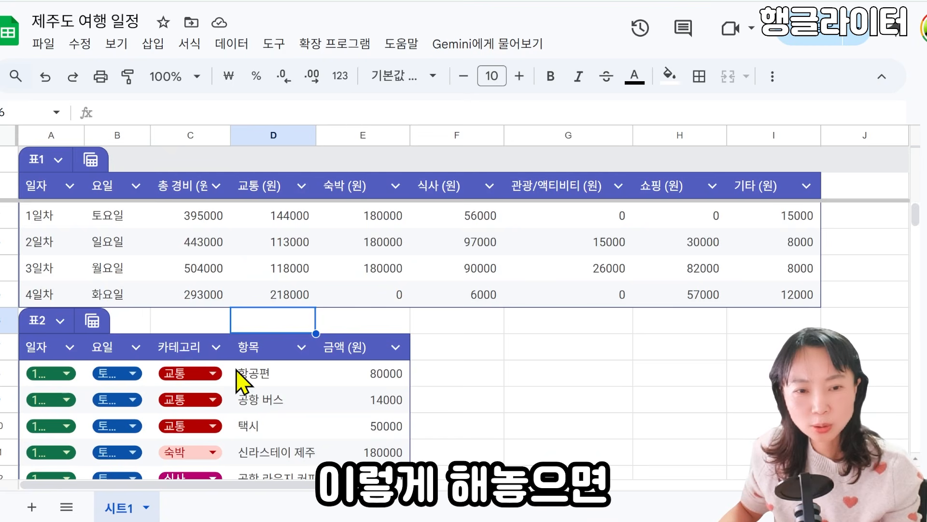
scroll(208, 348, "down", 3)
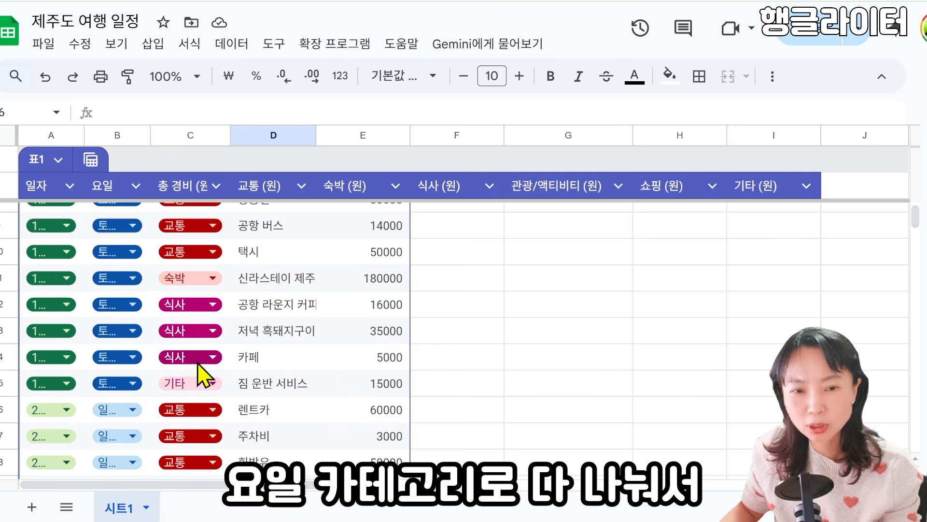
scroll(408, 374, "down", 10)
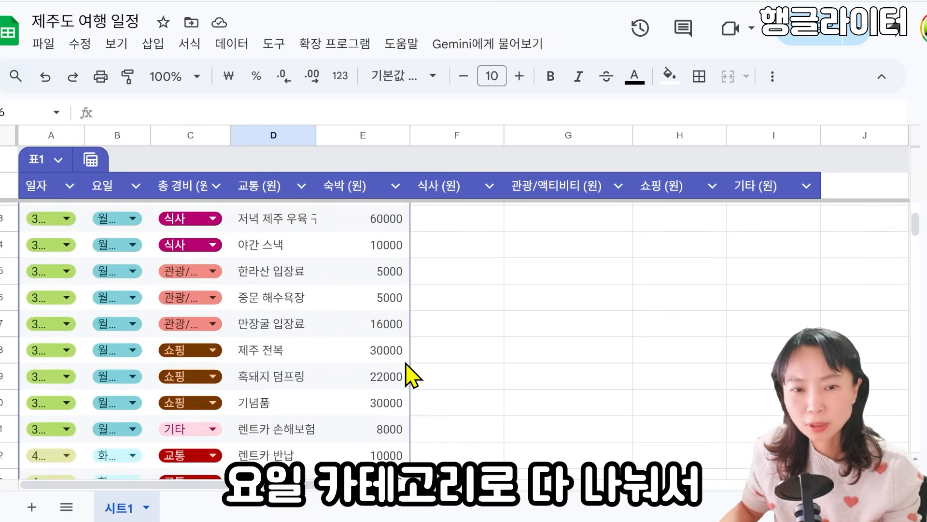
scroll(406, 367, "down", 5)
scroll(407, 367, "up", 10)
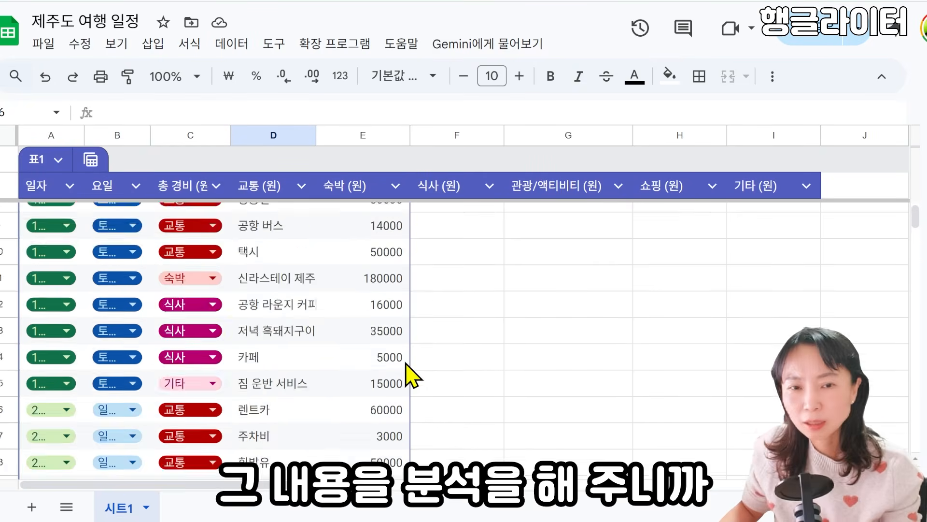
scroll(387, 381, "up", 3)
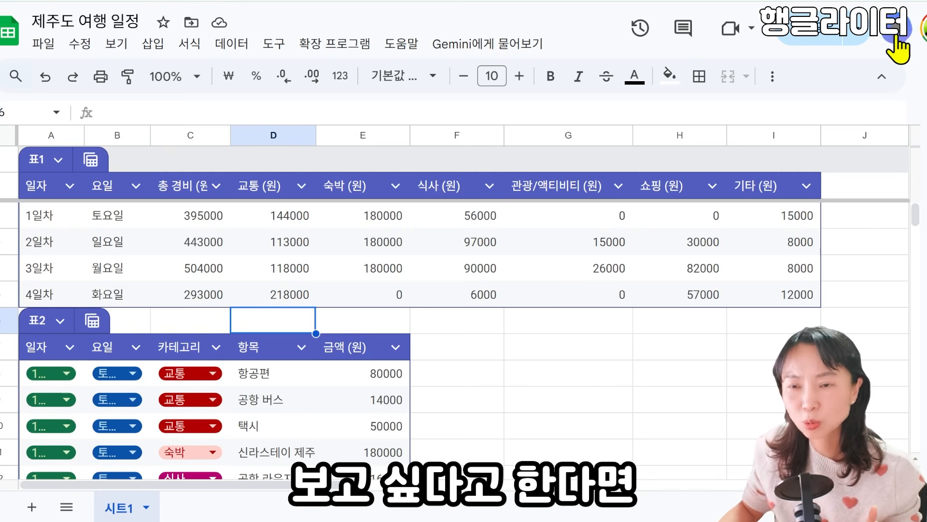
Reopen Gemini and ask "여행 경비를 카테고리별로 얼마나 사용을 했는지, 비율과 총액을 도넛 차트로 만들어줘"
left_click(896, 27)
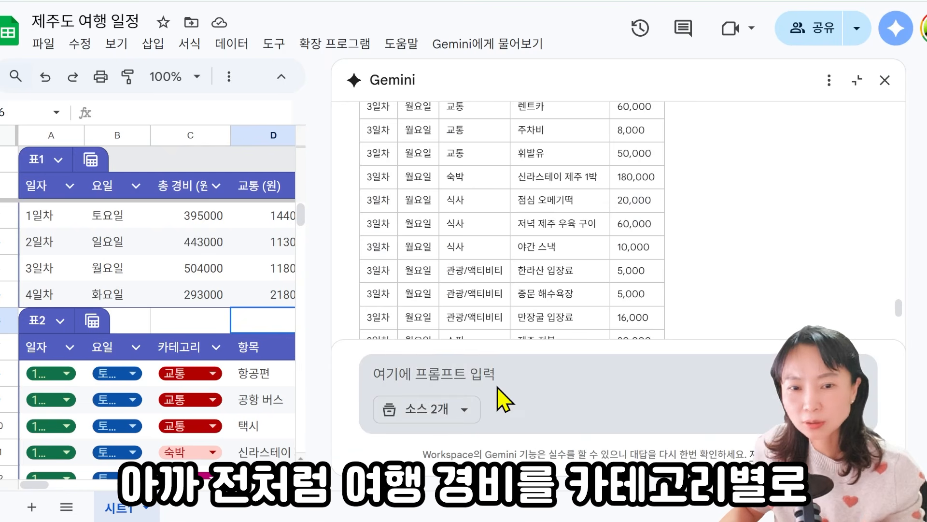
left_click(496, 383)
type("여행 ㄱ")
type("비를 ")
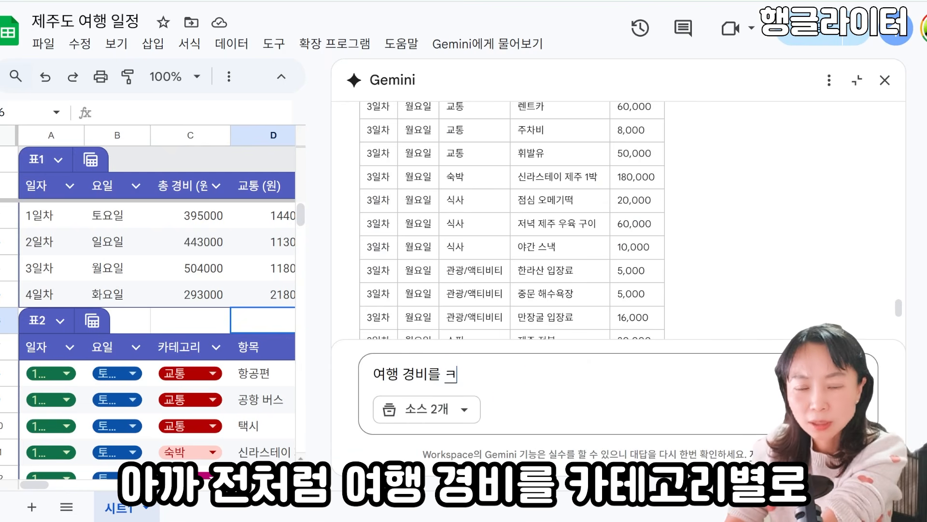
type("카테고리별")
type("로 어ㄹ만")
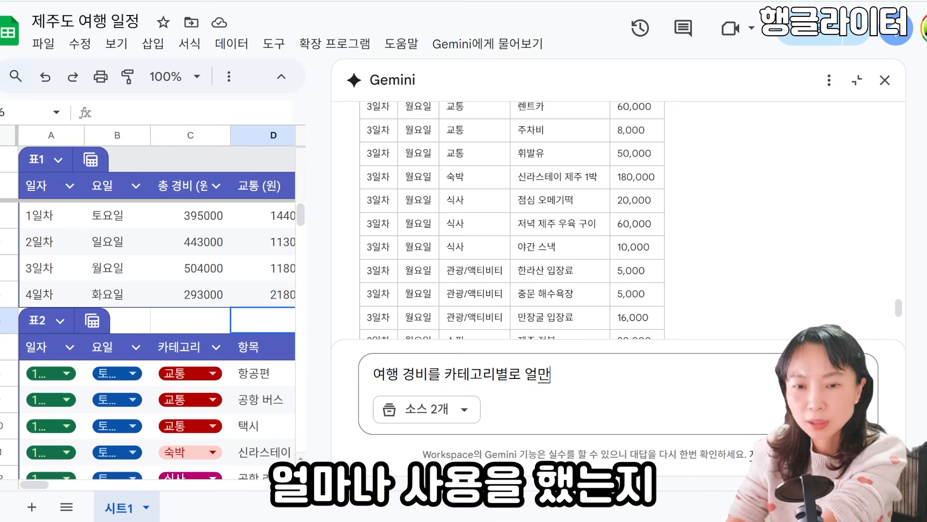
type("나 사용을 했는지, 비율과 총액으")
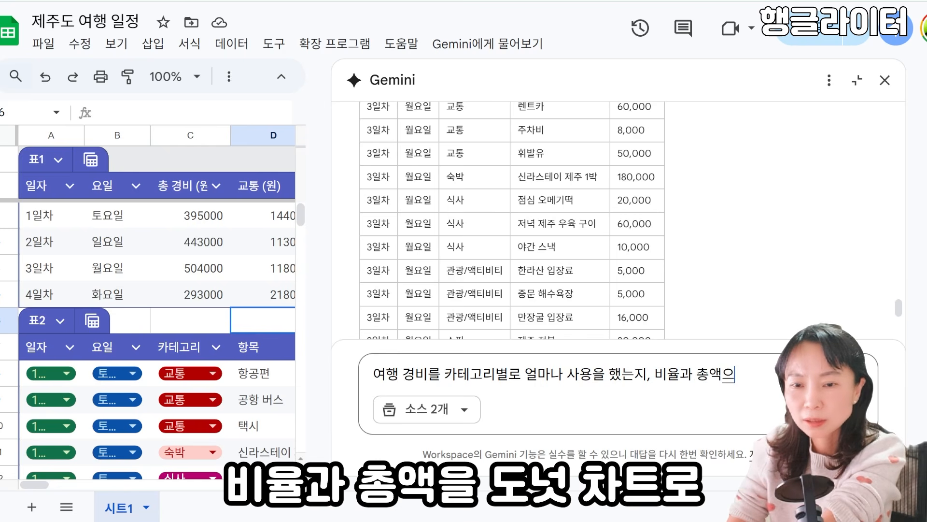
type(" ㅊ")
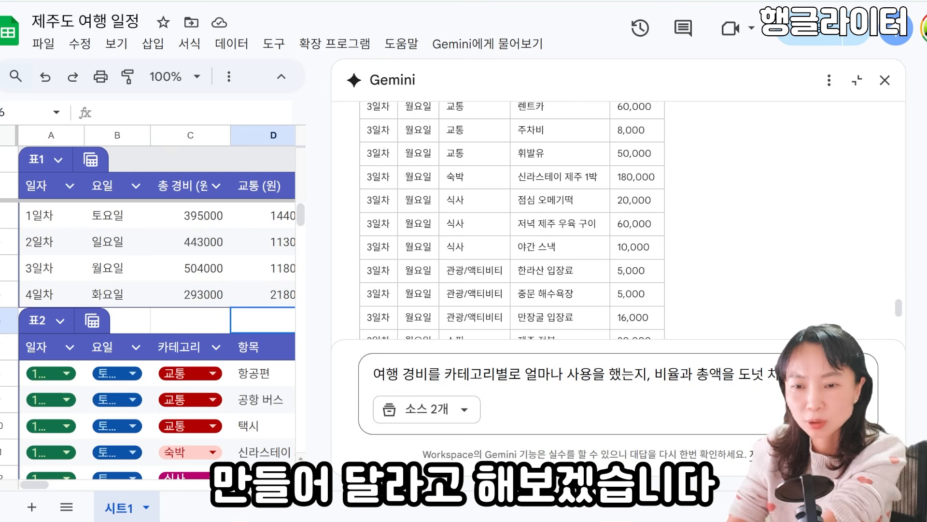
type("ㅏ트로 만들어줘")
key("Return")
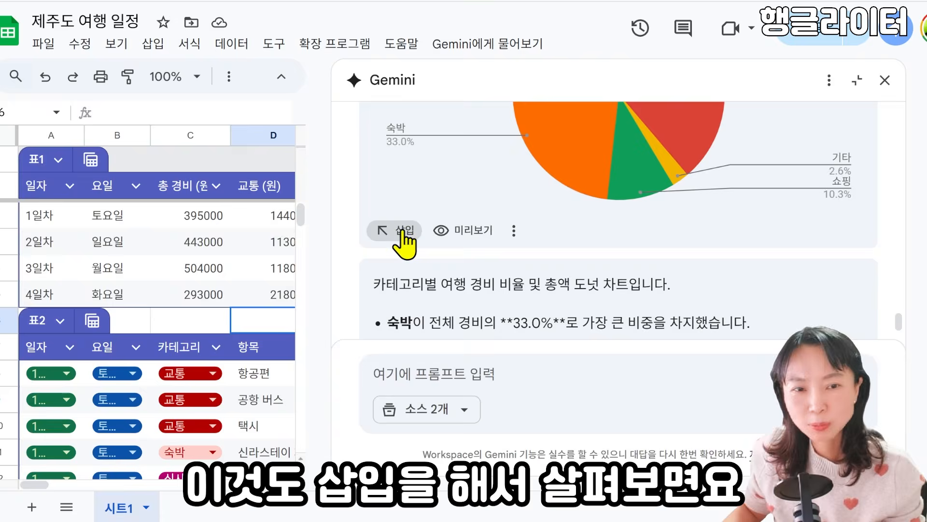
Insert the travel expense chart by category into the spreadsheet, view it with Gemini closed, and return to 시트1
left_click(397, 231)
left_click(885, 80)
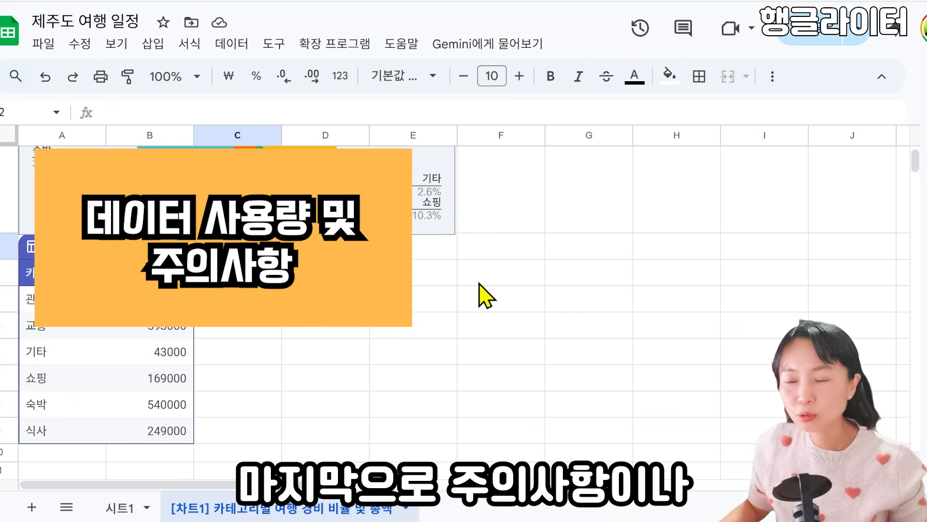
scroll(493, 379, "up", 2)
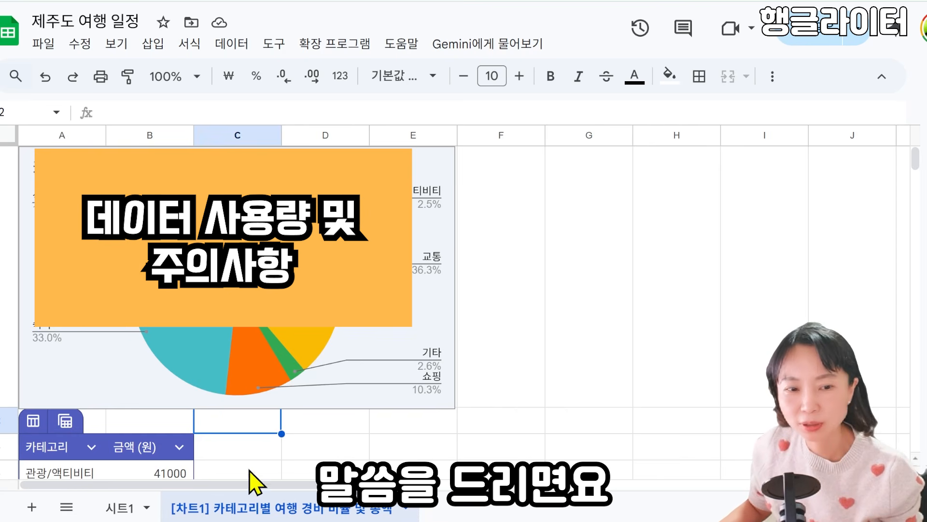
left_click(119, 507)
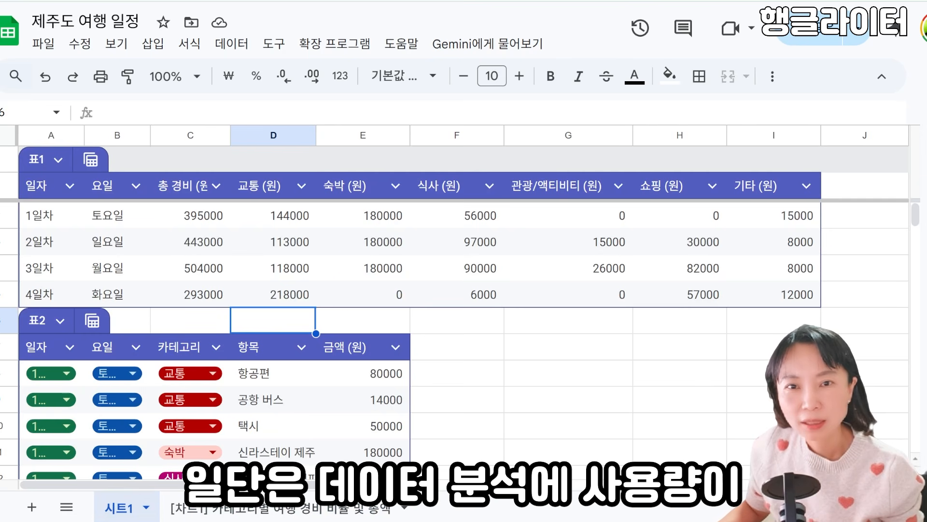